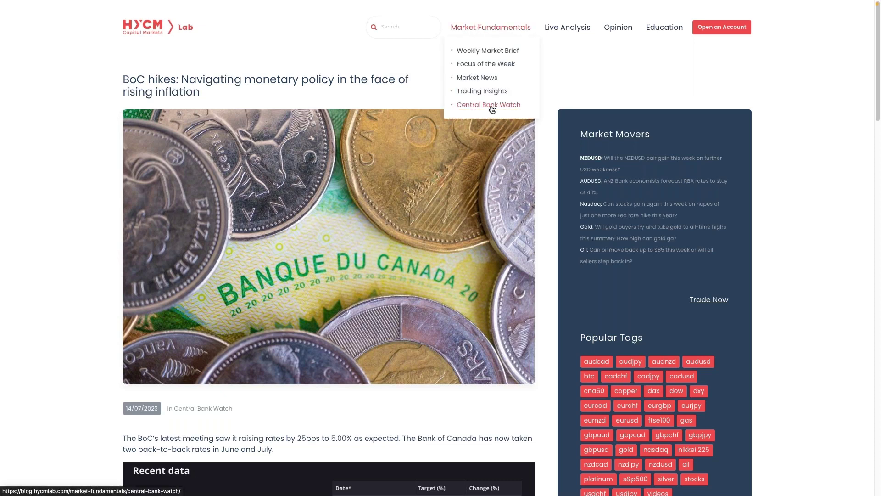
scroll(491, 109, down, 2)
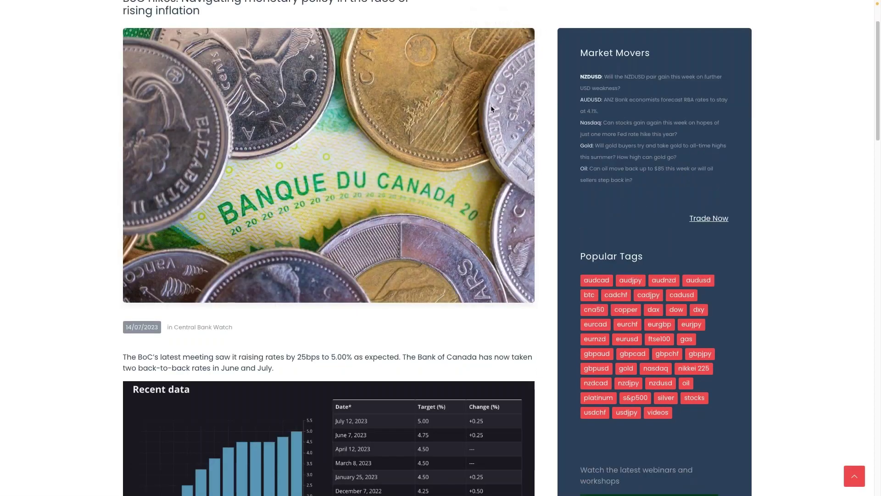
scroll(492, 109, down, 2)
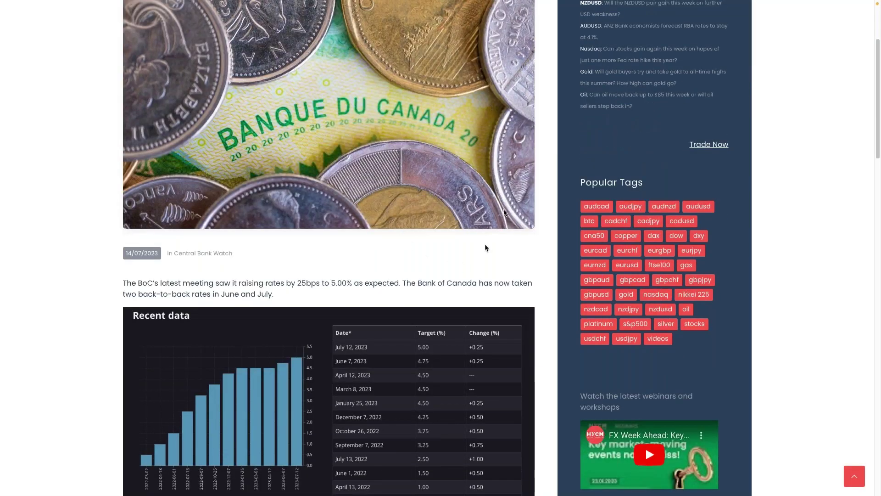
scroll(374, 249, up, 4)
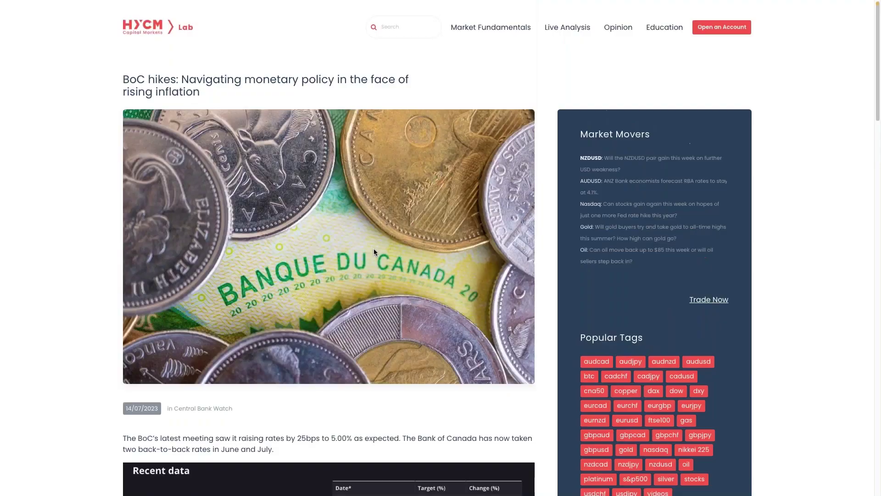
scroll(374, 249, down, 10)
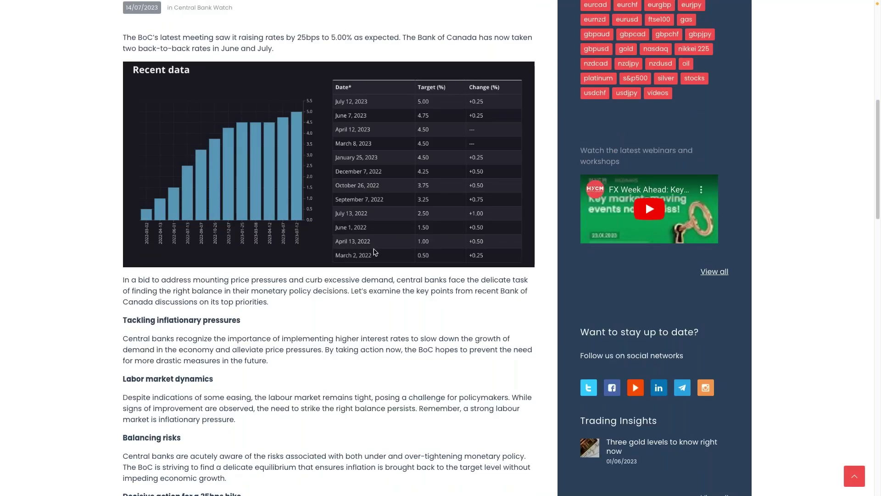
scroll(374, 251, down, 3)
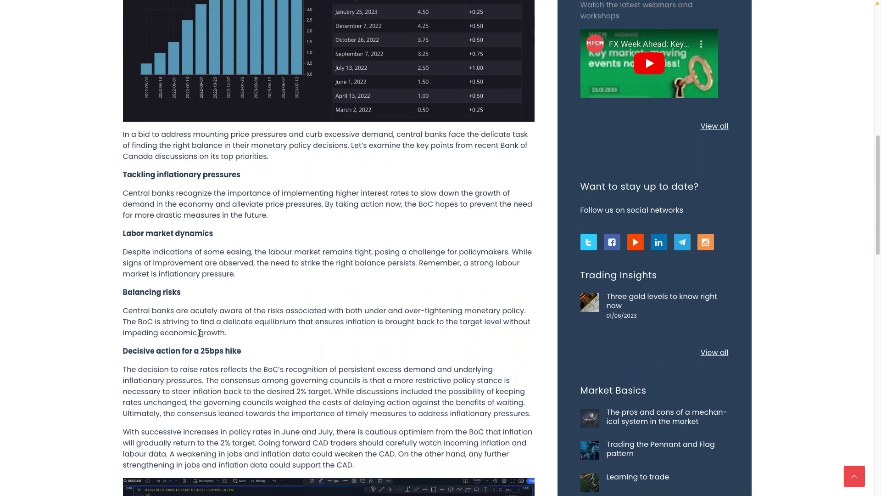
scroll(200, 332, down, 4)
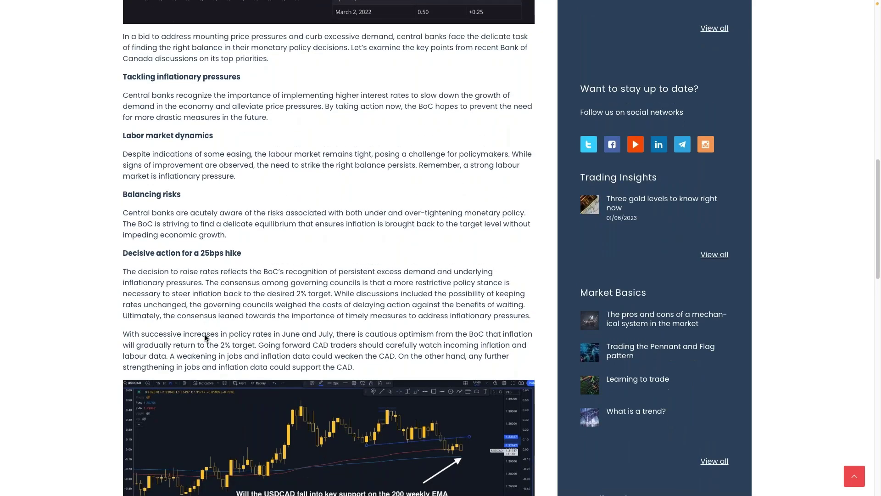
scroll(329, 349, down, 2)
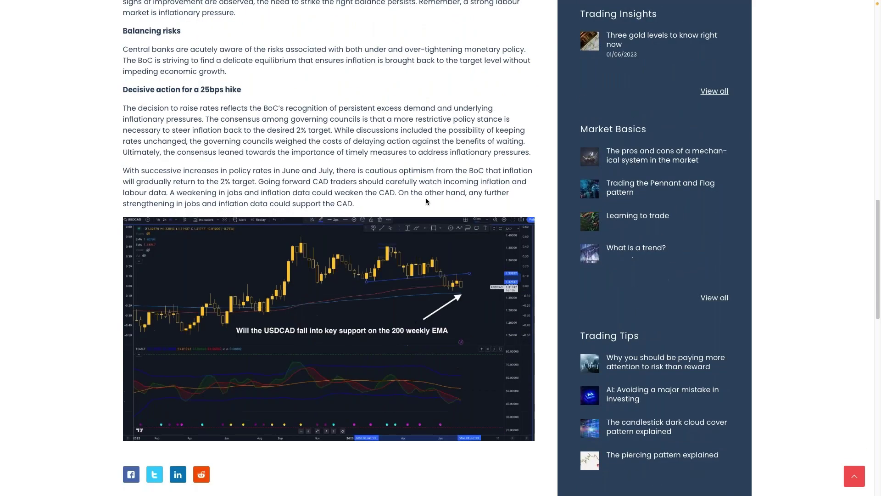
scroll(376, 183, up, 15)
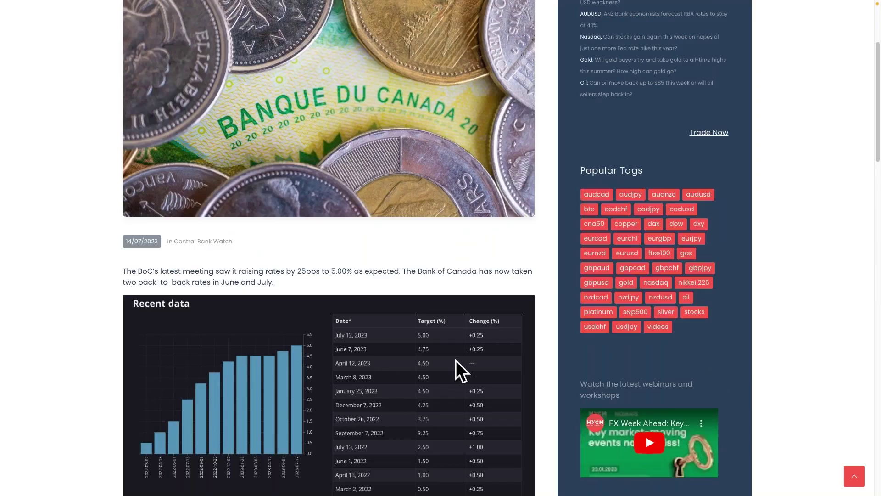
scroll(406, 335, down, 2)
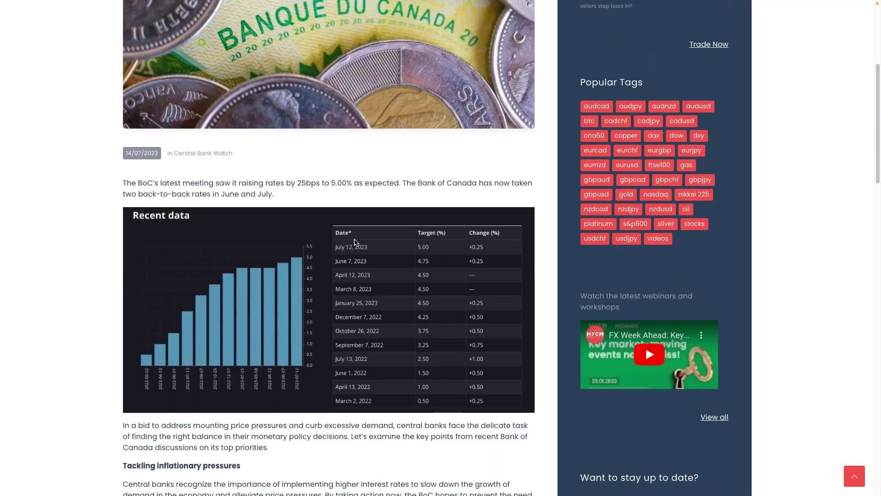
scroll(356, 253, down, 4)
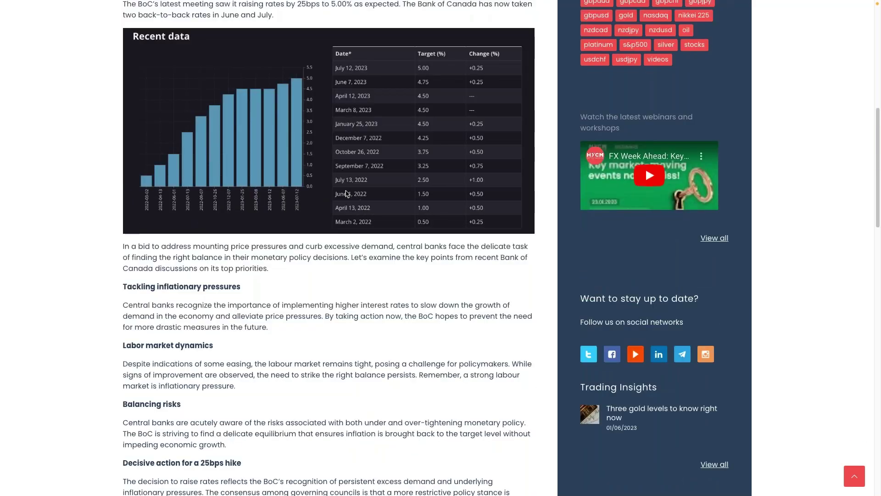
scroll(346, 193, down, 4)
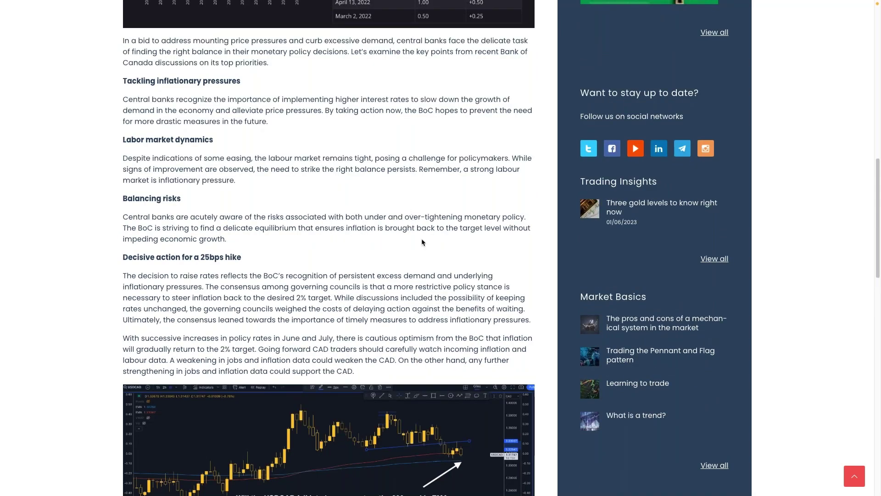
scroll(422, 241, up, 2)
scroll(376, 339, down, 2)
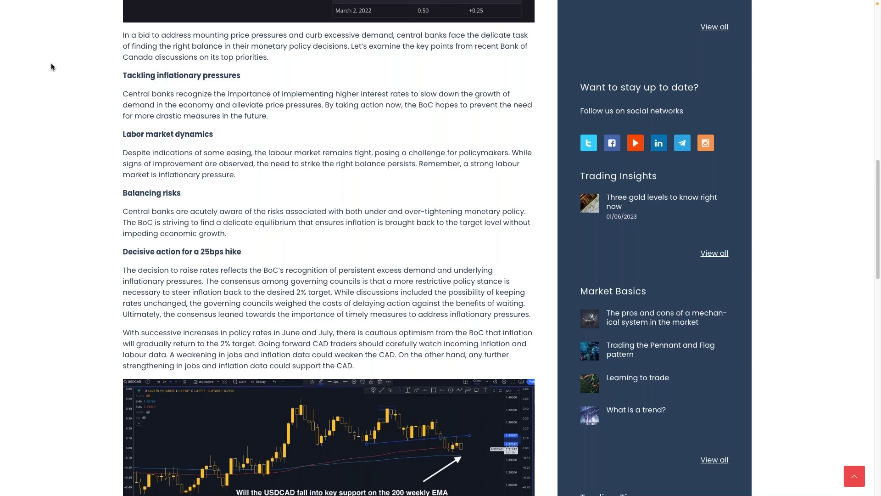
scroll(51, 62, up, 2)
mouse_move(40, 17)
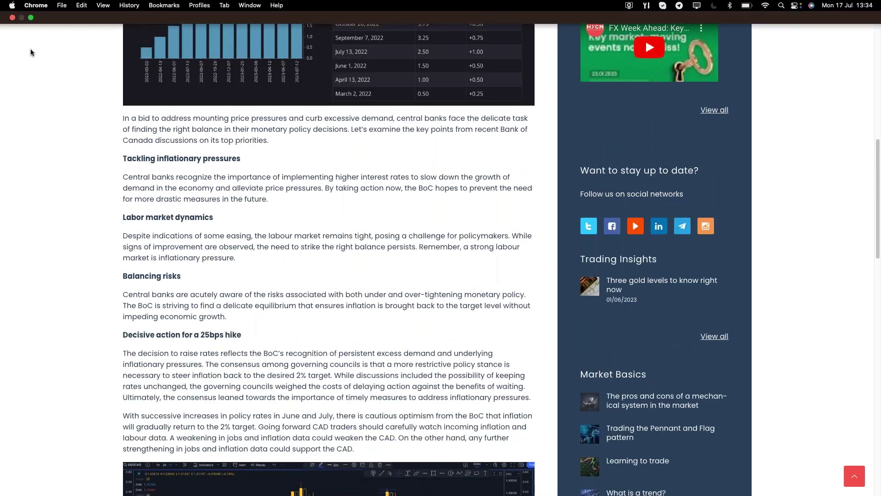
Step: Go back to the Central Bank Watch list and open the RBNZ 'hold rates' article full screen
click(31, 18)
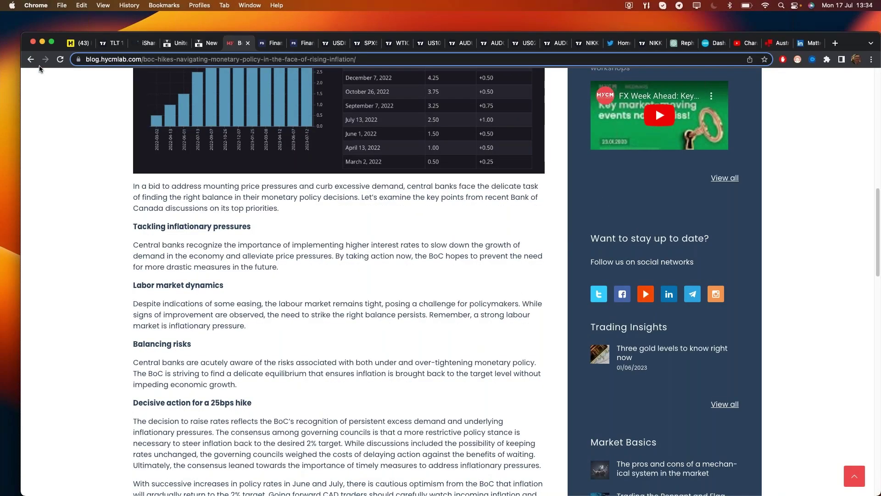
click(30, 65)
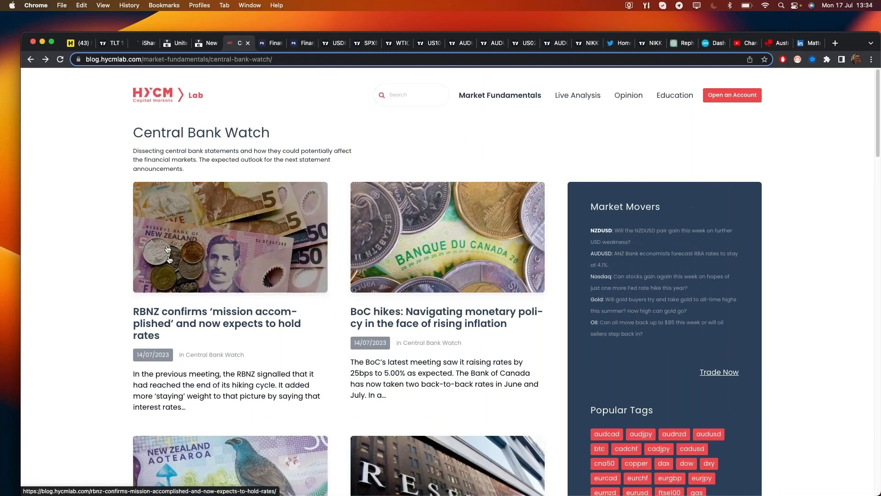
click(179, 315)
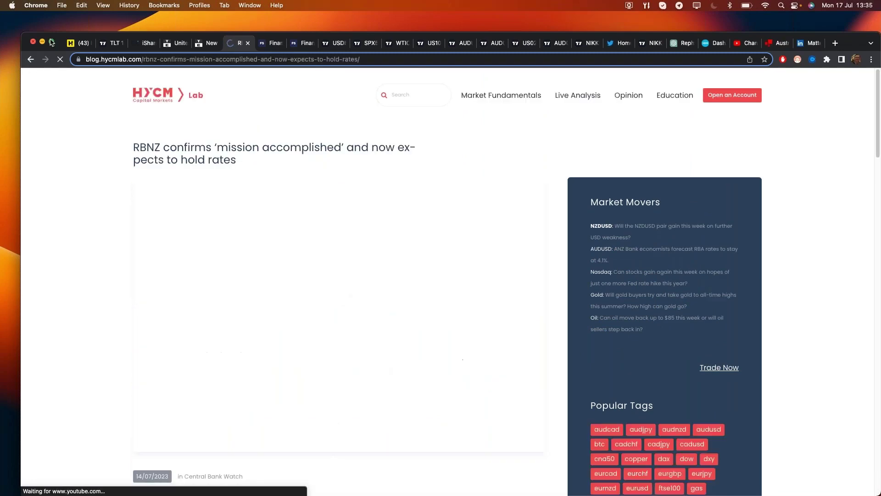
click(51, 41)
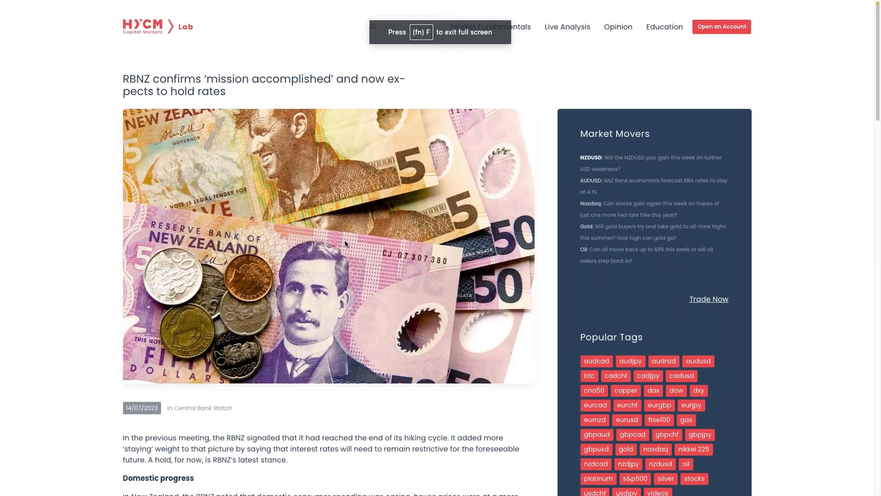
Step: Read through the RBNZ article and highlight the intro sentences on the bank's latest stance
scroll(345, 244, down, 5)
scroll(345, 243, down, 4)
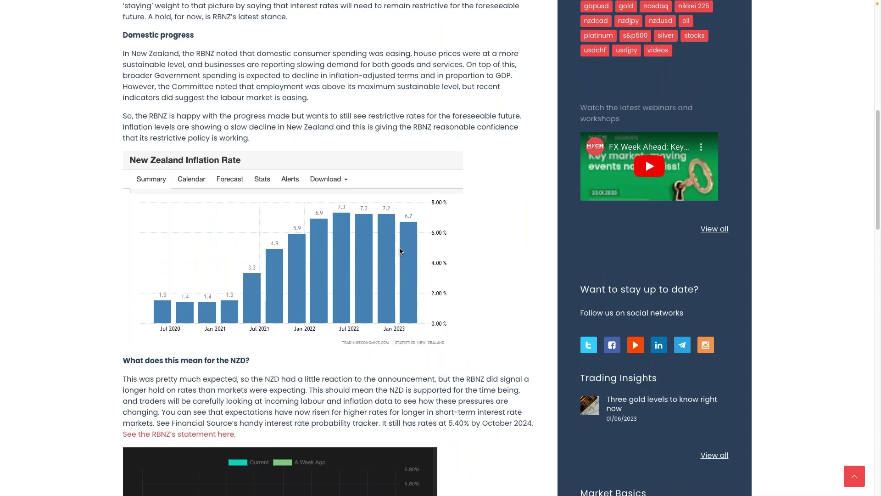
scroll(400, 251, down, 4)
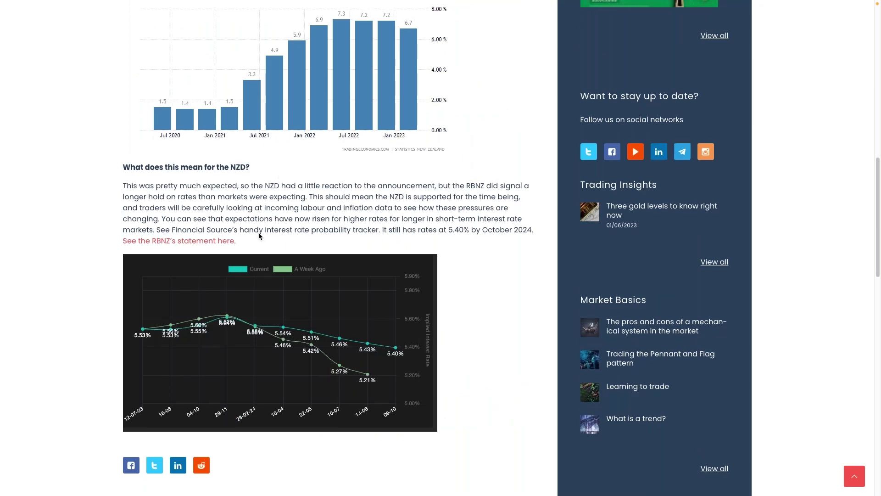
scroll(260, 233, up, 8)
scroll(205, 164, up, 5)
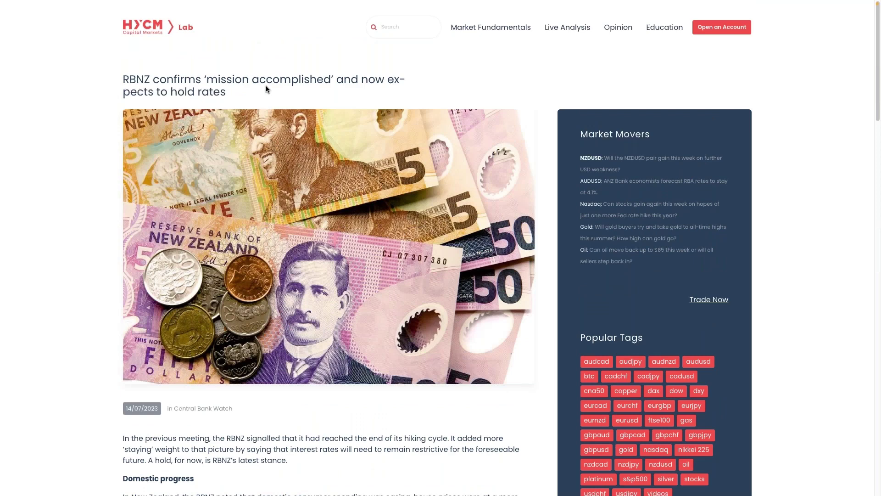
scroll(266, 87, down, 3)
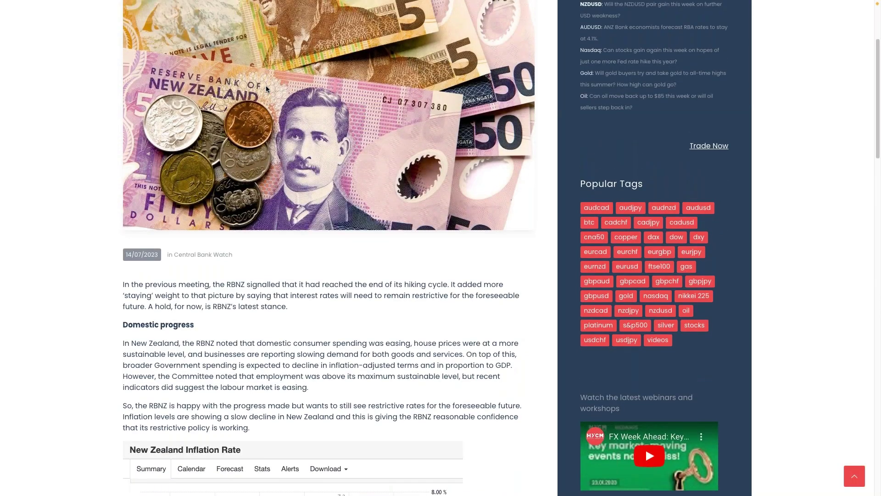
scroll(266, 85, up, 2)
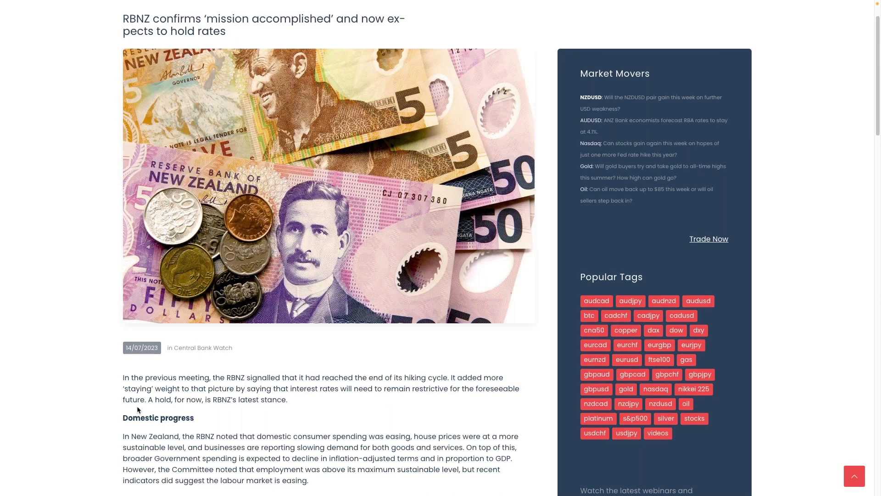
drag(441, 377, 476, 399)
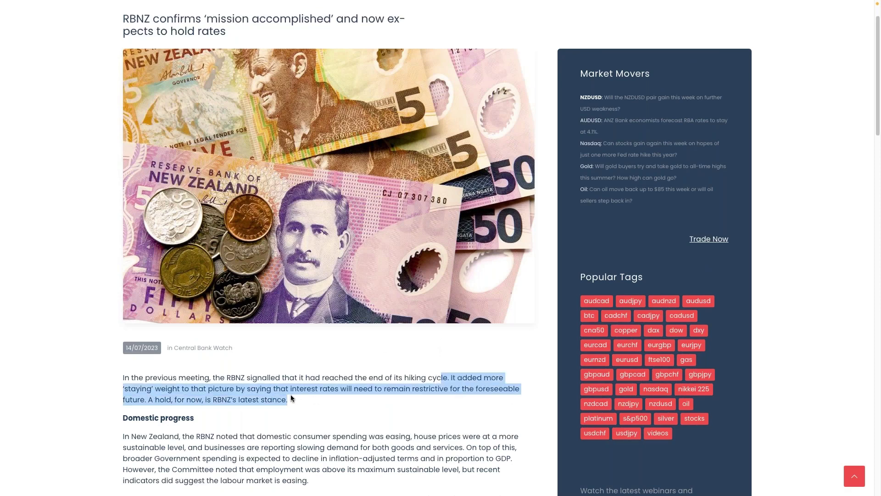
scroll(292, 397, down, 2)
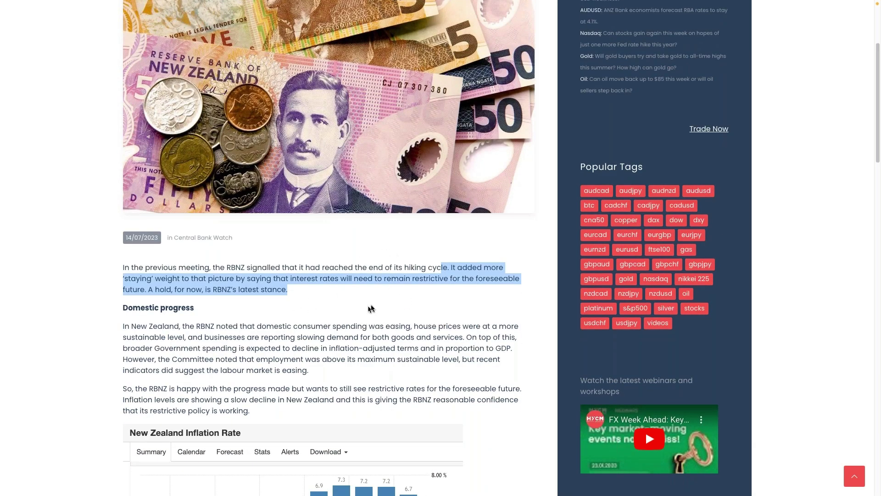
scroll(415, 289, down, 10)
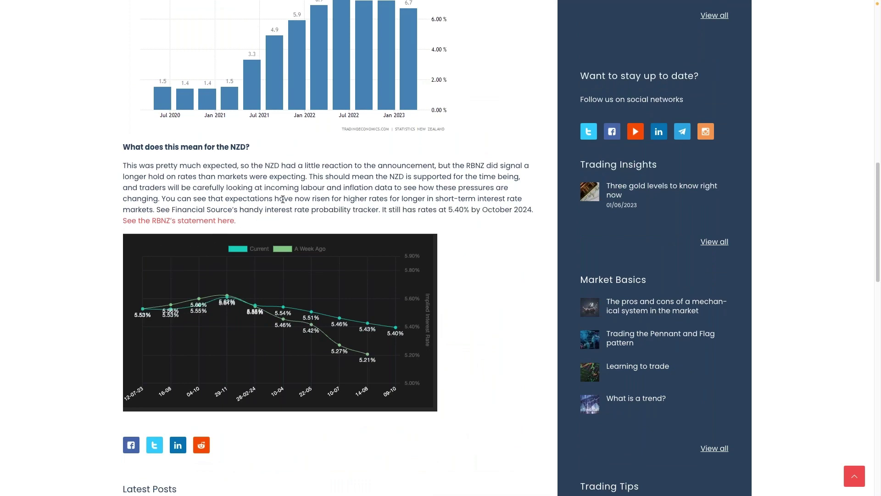
scroll(293, 219, up, 2)
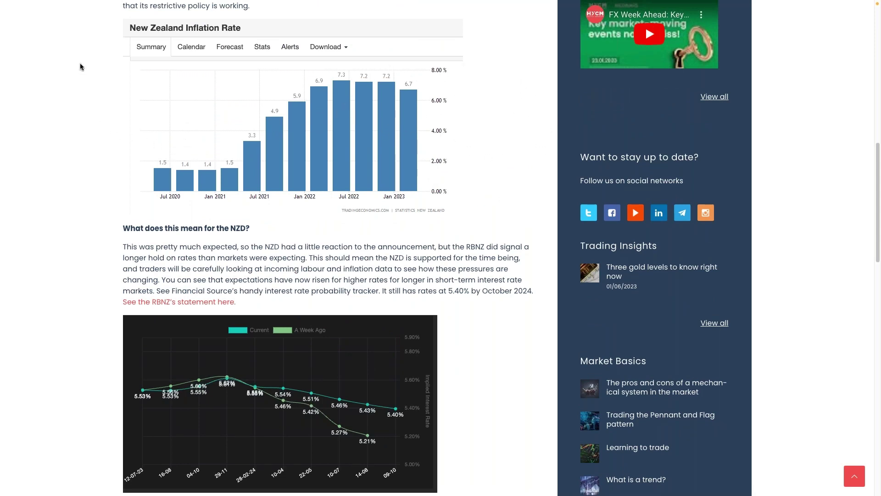
Step: Cycle through the dashboards to the Bank of Canada details, close them, and open the tracker's date picker
key(alt+Tab)
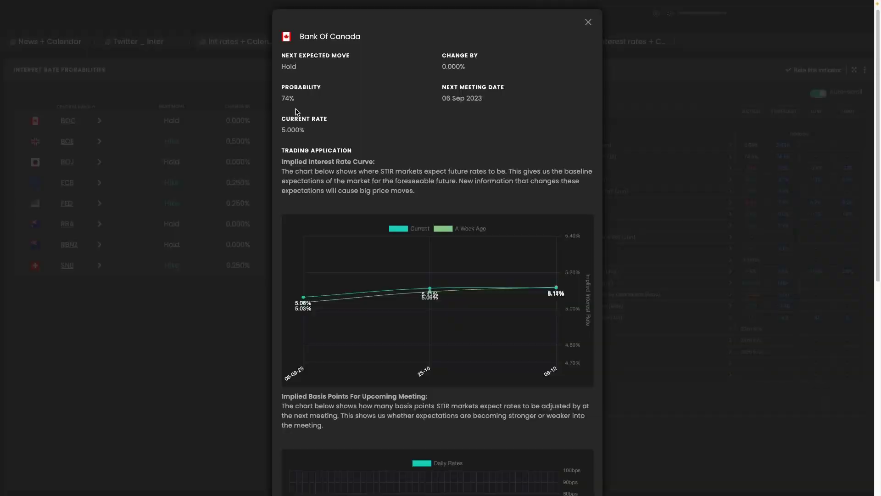
key(alt+Tab)
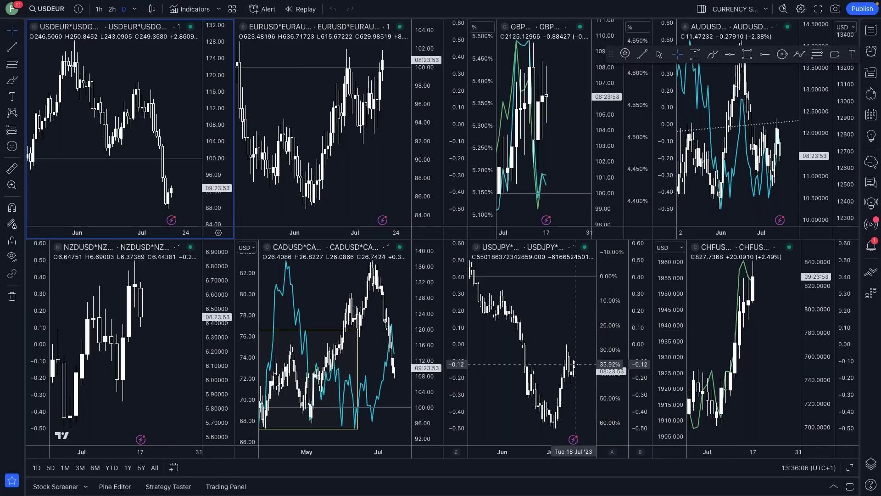
scroll(536, 344, up, 2)
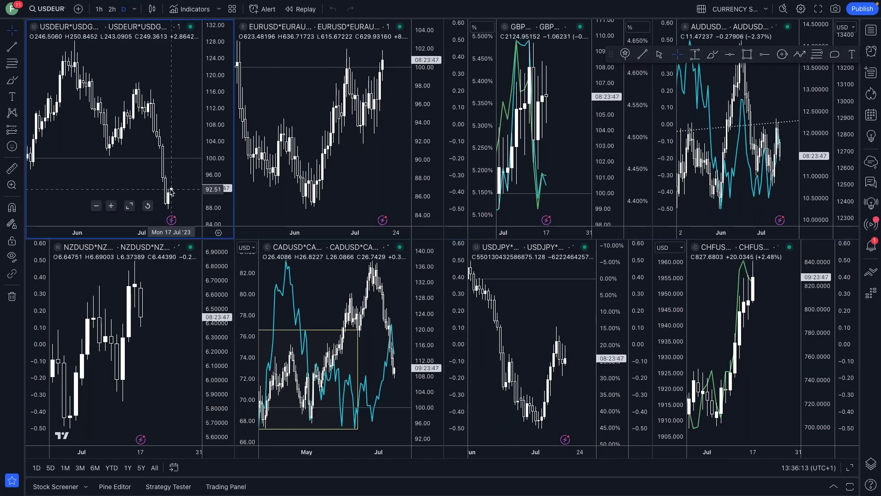
key(alt+Tab)
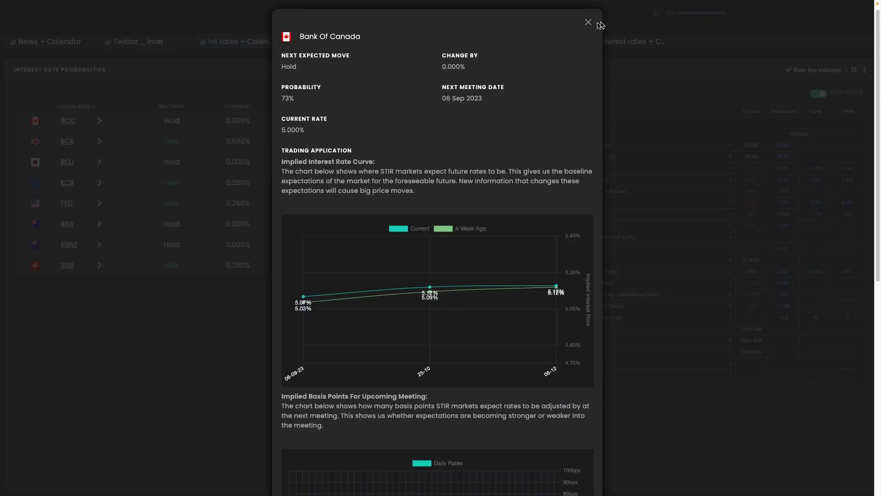
click(588, 23)
click(508, 90)
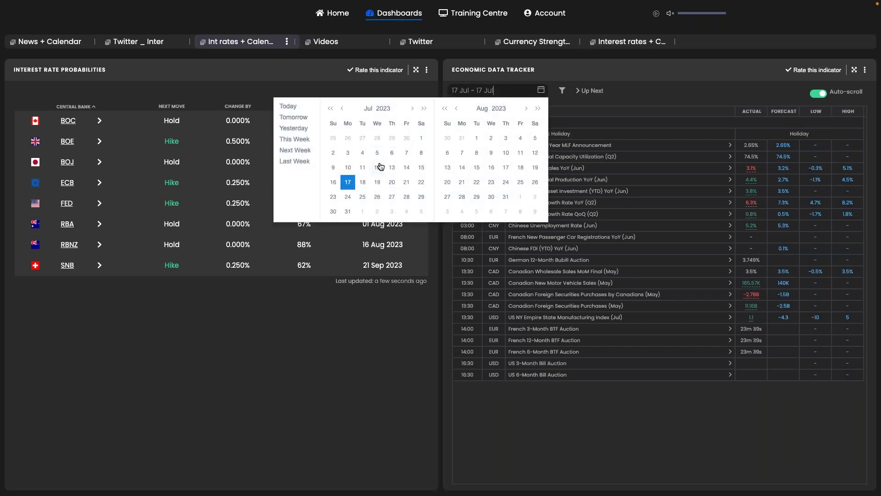
Step: Set the tracker range to 12 Jul and review the US CPI rows in the maximized tracker
click(377, 167)
click(376, 167)
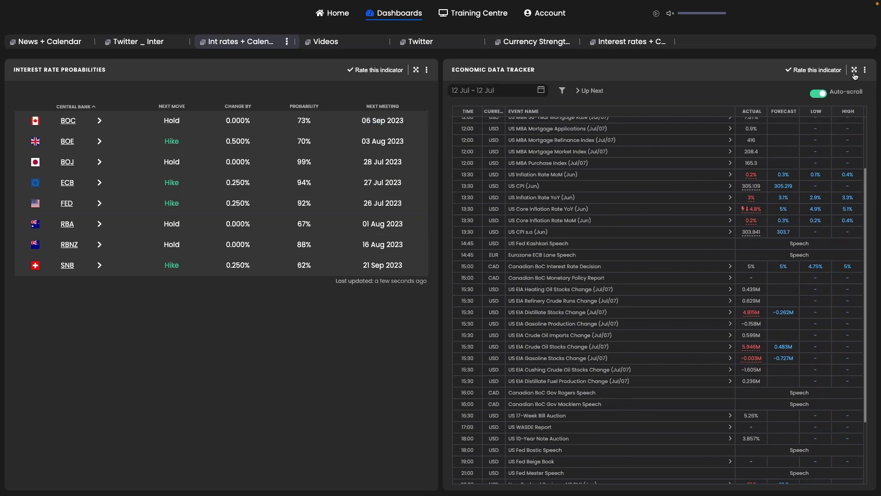
click(854, 71)
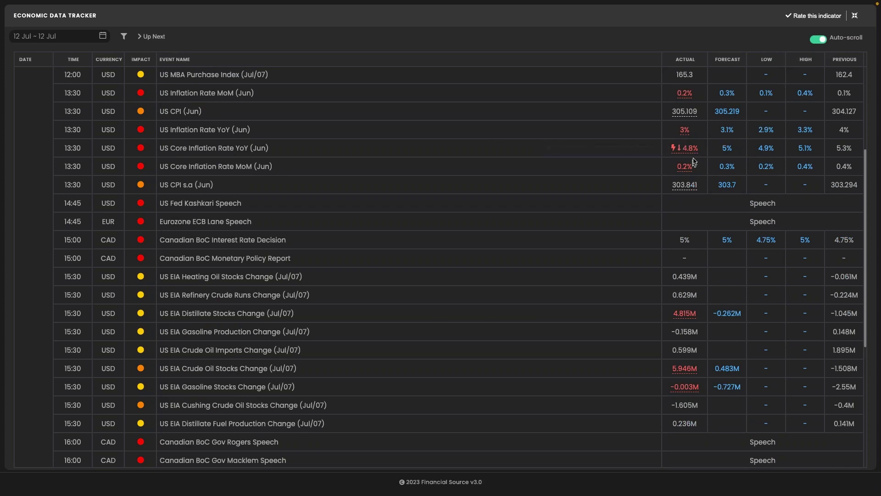
mouse_move(681, 166)
mouse_move(826, 3)
click(853, 16)
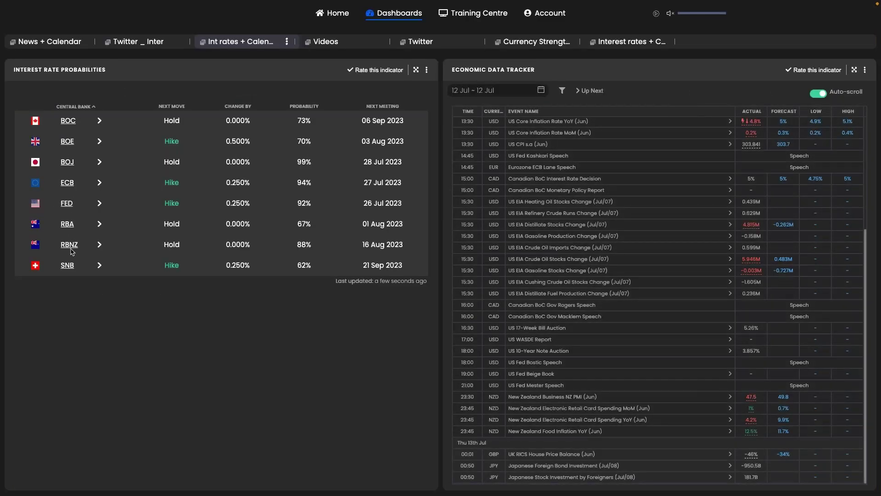
Step: Open the Federal Reserve rate outlook and scroll through its implied interest rate chart
click(62, 202)
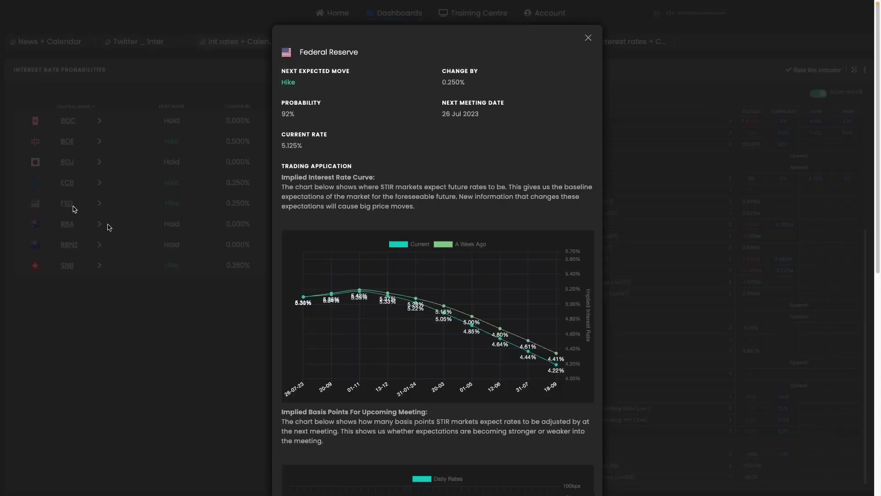
scroll(564, 28, down, 1)
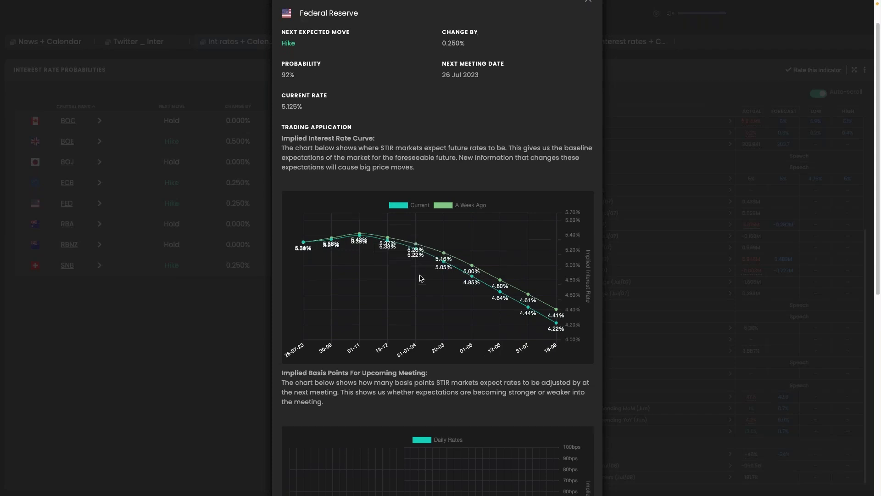
scroll(204, 341, up, 1)
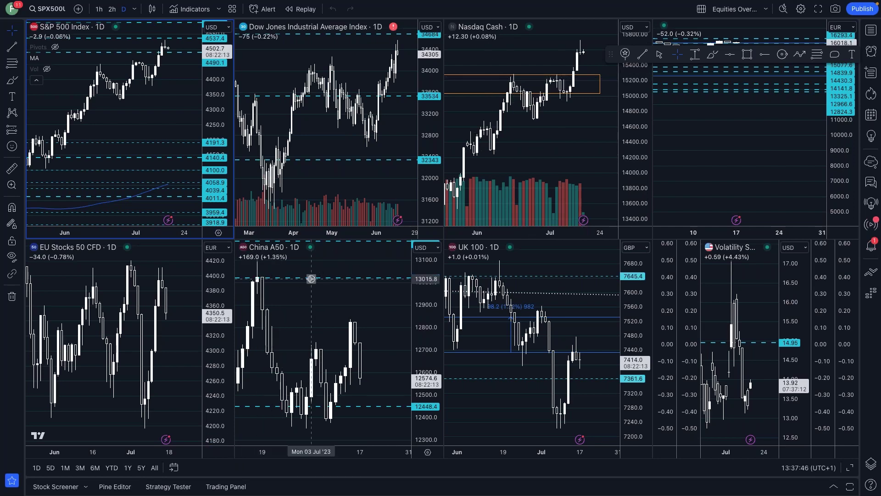
Step: In the commodities layout, give the Silver chart weekly candles and no symbol title, then restore the grid
key(ctrl+Tab)
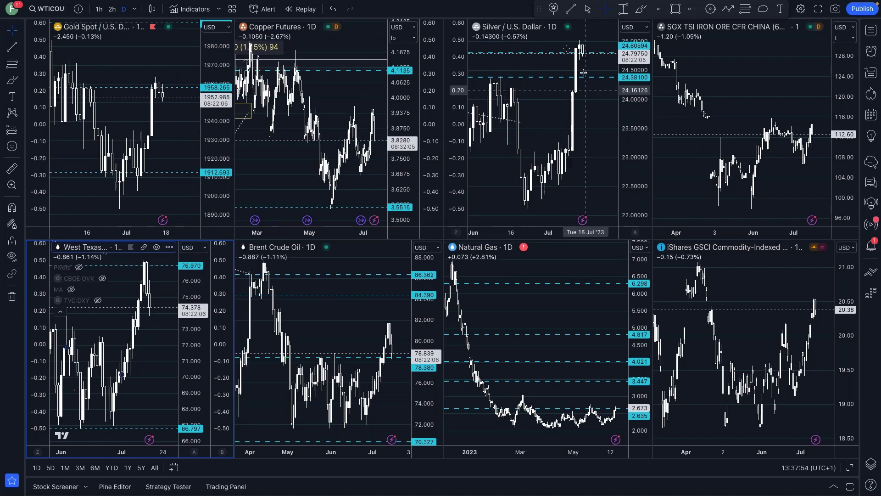
click(547, 206)
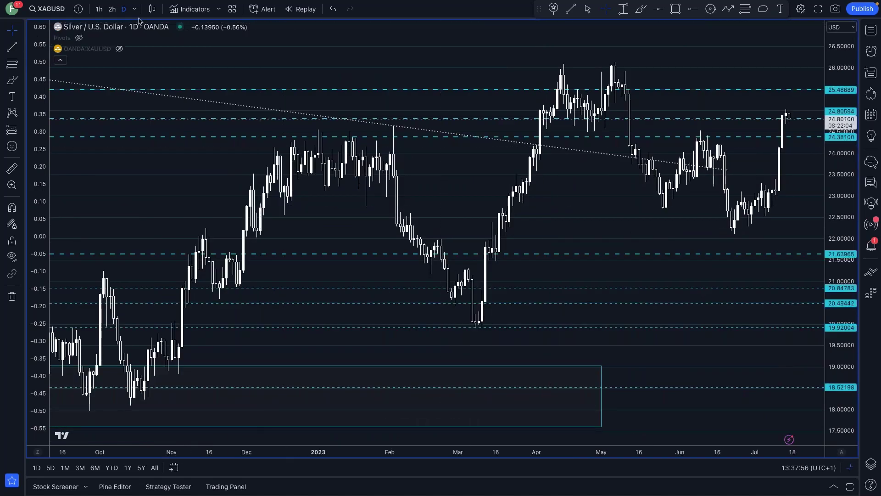
right_click(144, 35)
click(155, 35)
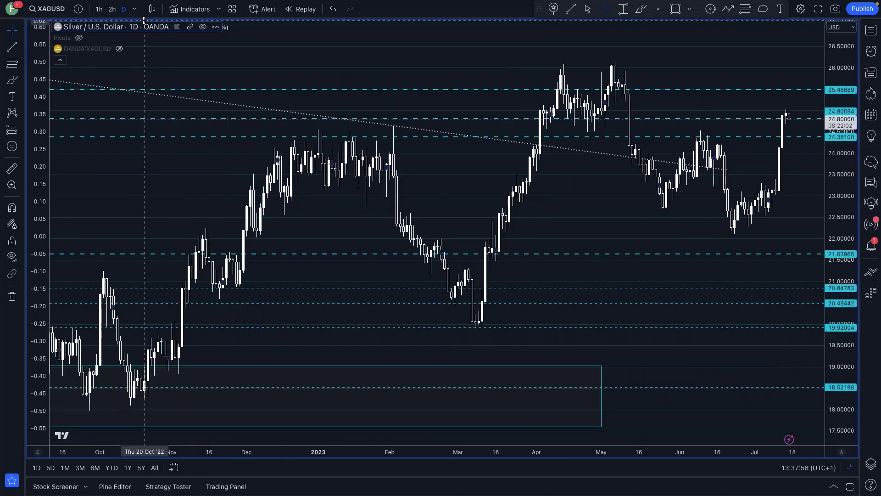
right_click(153, 33)
click(158, 37)
click(135, 9)
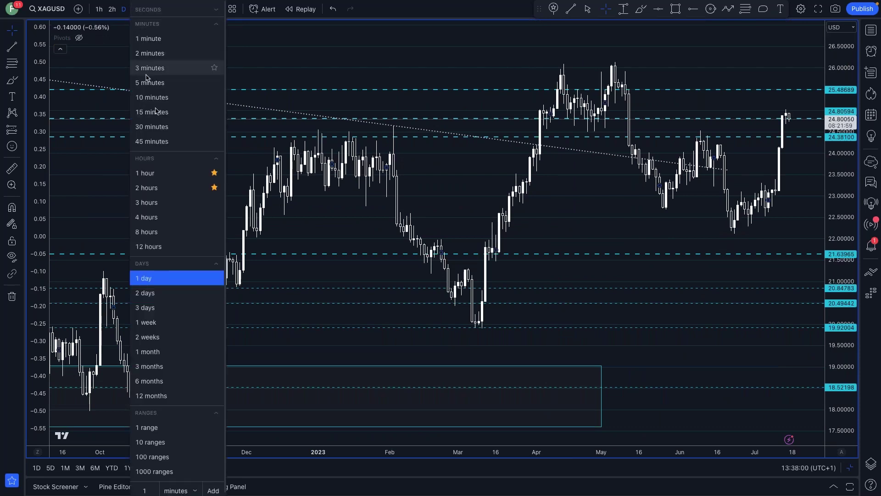
click(146, 322)
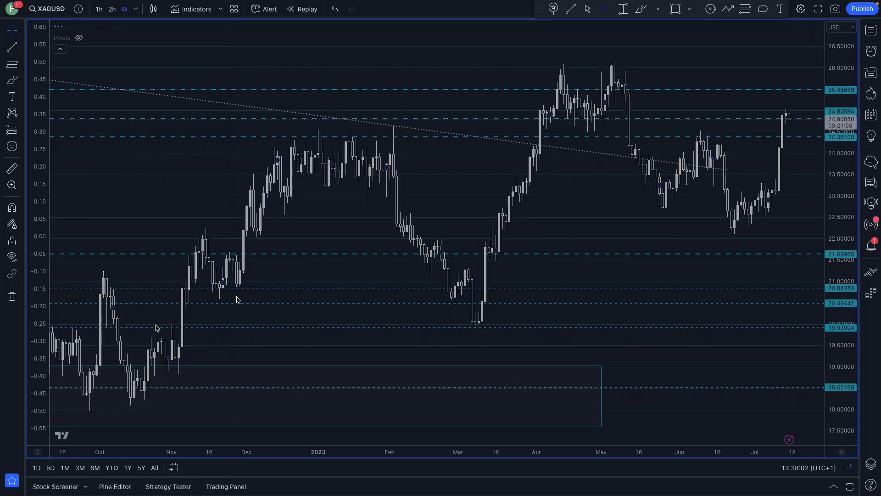
scroll(539, 104, up, 5)
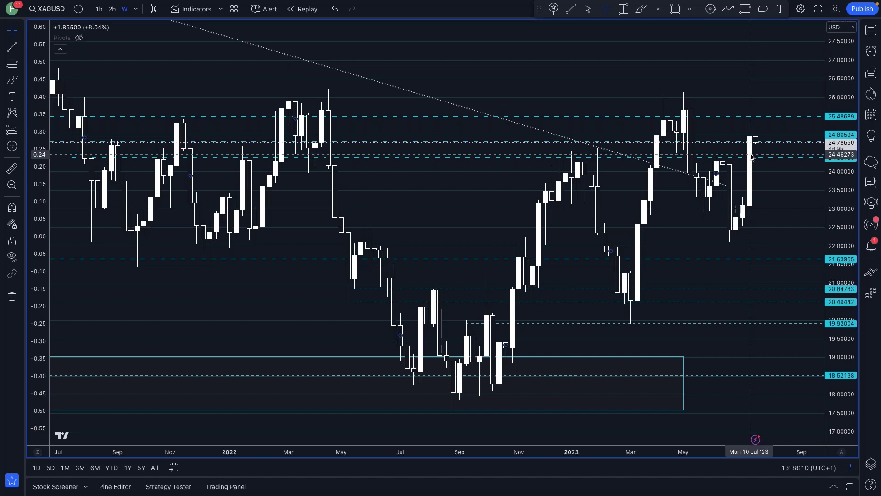
mouse_move(422, 425)
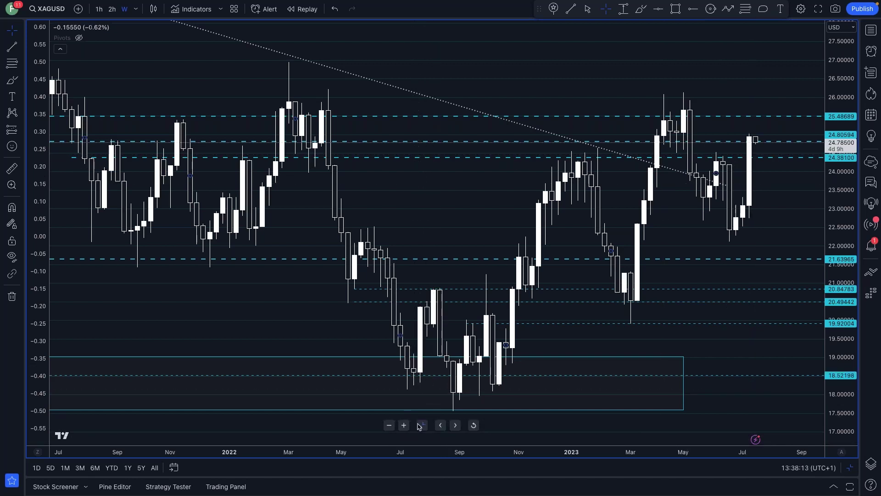
key(alt+Return)
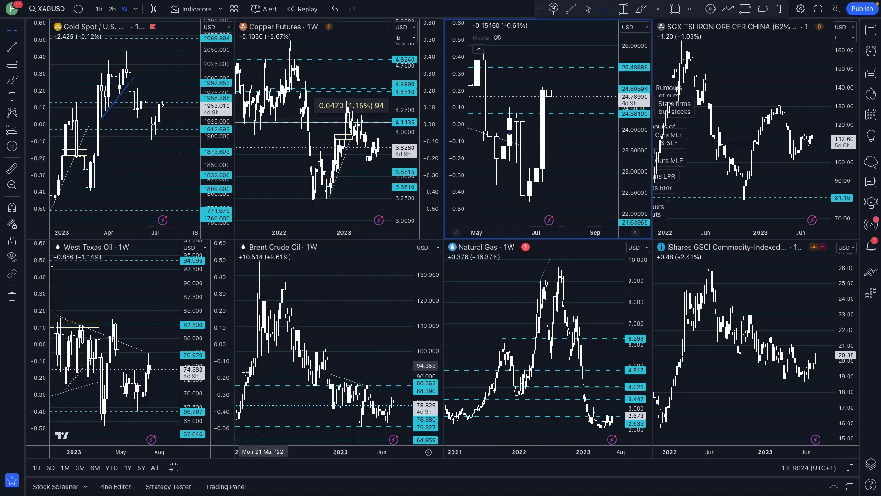
Step: Select the West Texas Oil chart, view the currency layout, then return to Financial Source
scroll(152, 345, up, 1)
scroll(152, 345, up, 2)
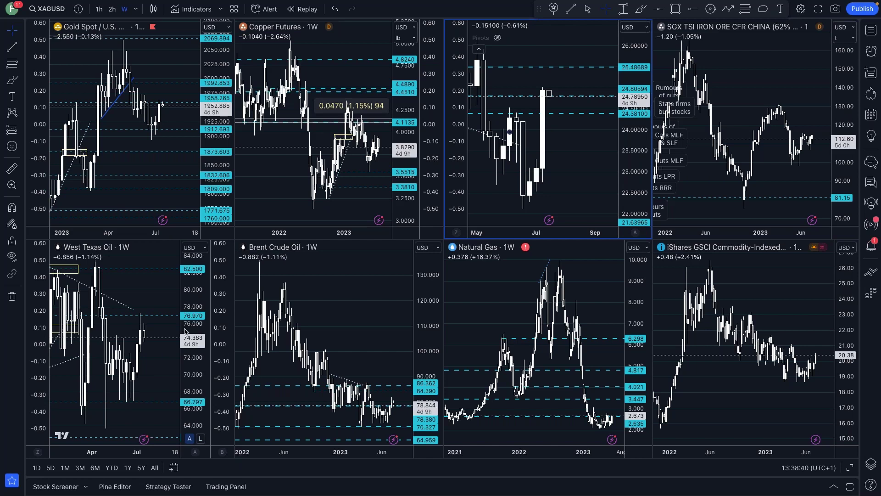
click(155, 293)
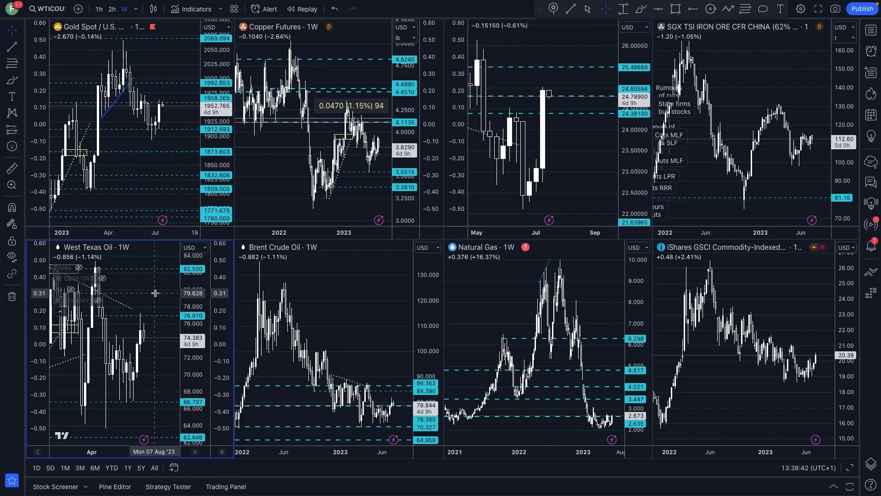
key(ctrl+Tab)
key(ctrl+Tab)
key(ctrl+Tab)
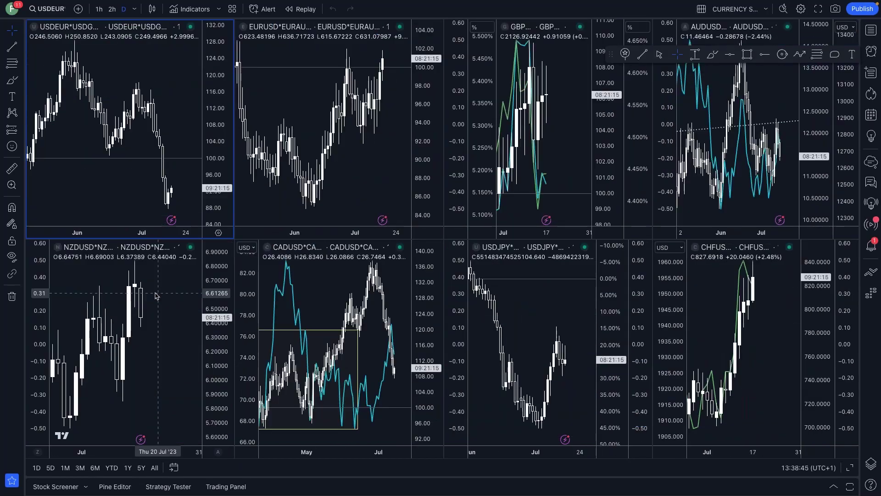
key(ctrl+Tab)
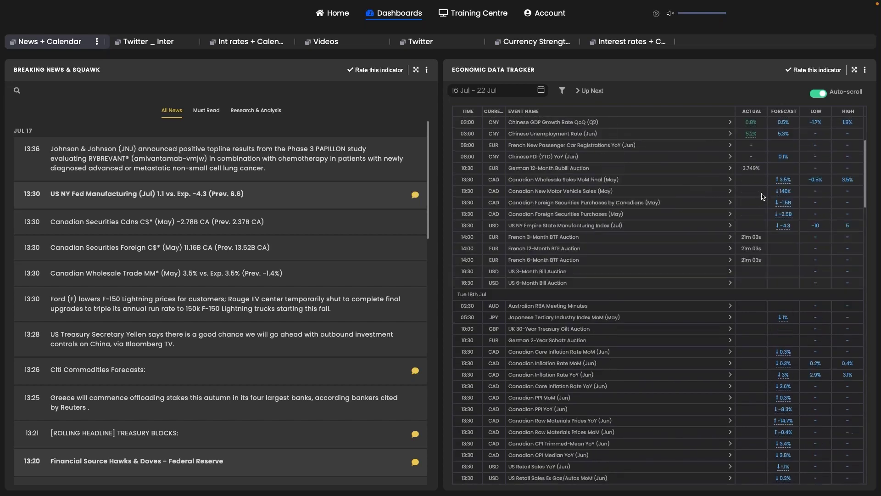
Step: Scroll the data tracker up to Mon 17 Jul and check the Actual values
scroll(763, 197, up, 3)
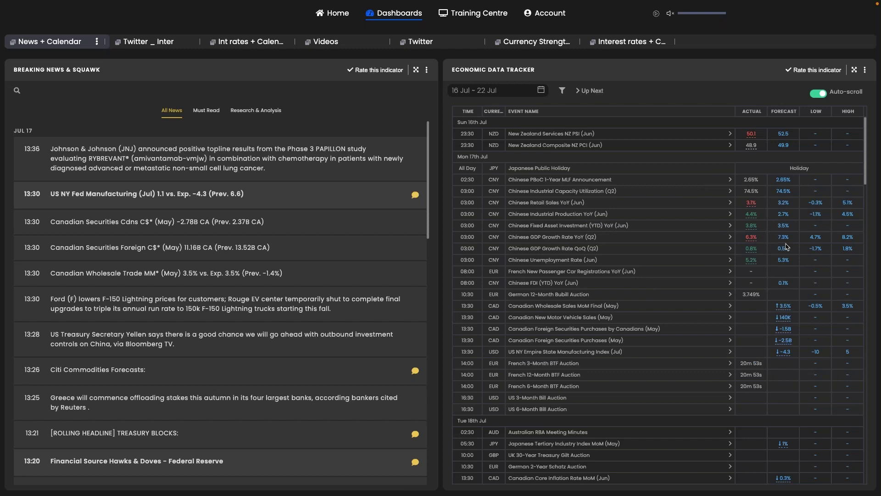
mouse_move(754, 204)
mouse_move(753, 261)
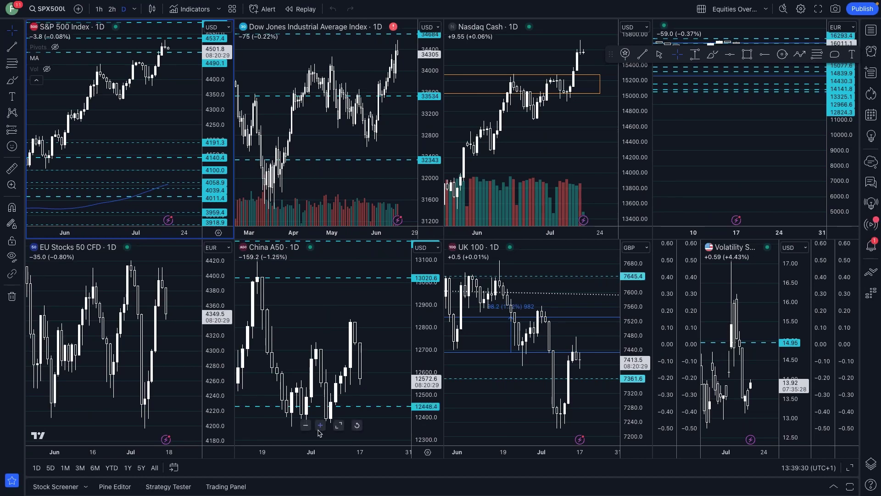
Step: Enlarge the China A50 chart, hide its symbol title, and switch it to weekly candles
click(335, 424)
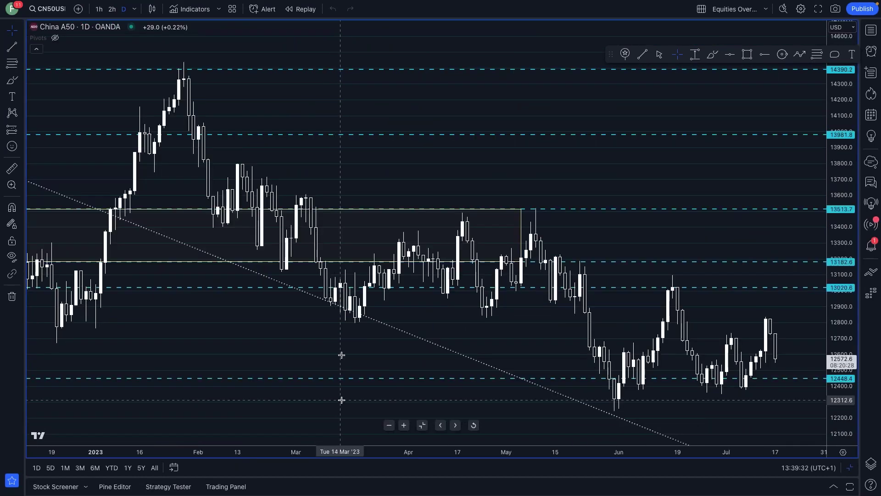
right_click(102, 23)
click(133, 32)
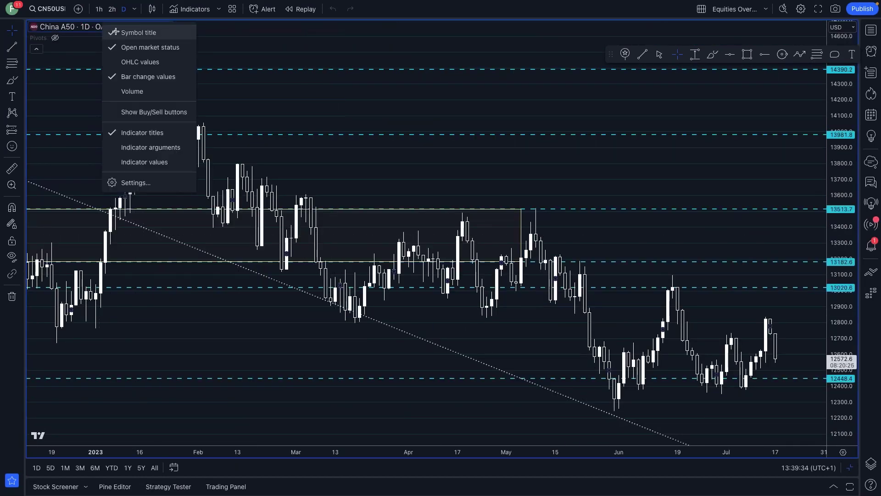
scroll(232, 92, down, 5)
scroll(556, 180, down, 4)
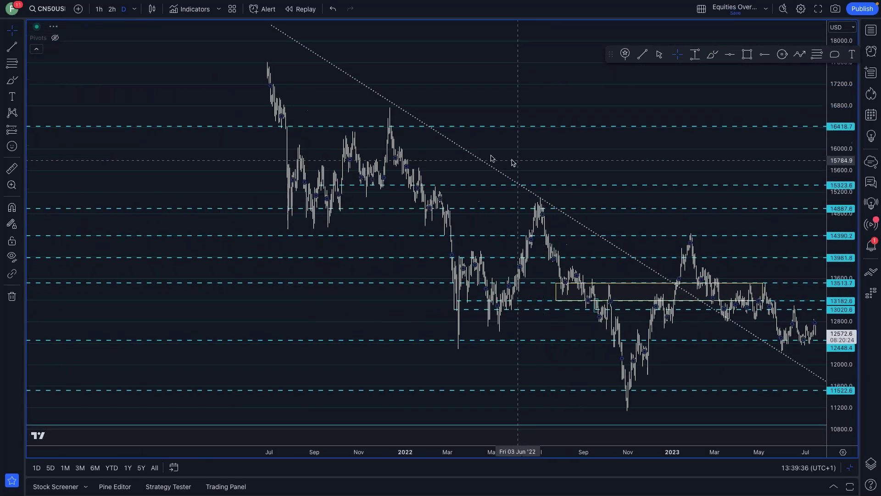
click(134, 9)
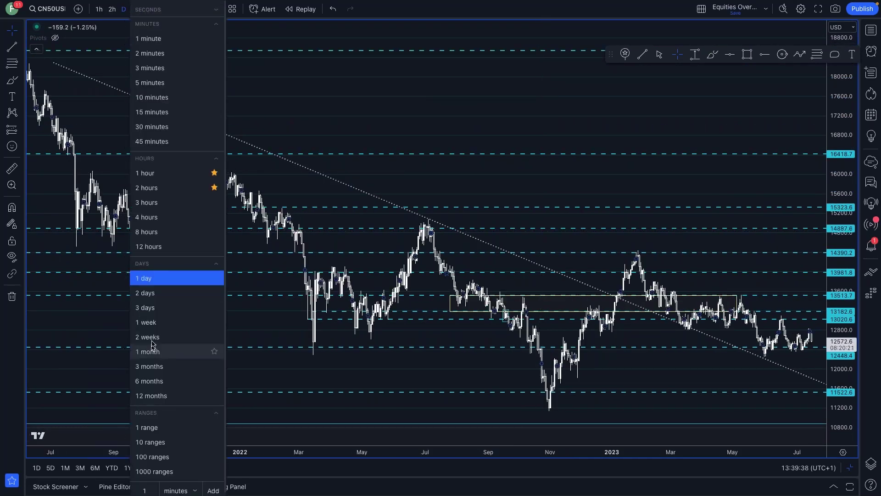
click(147, 322)
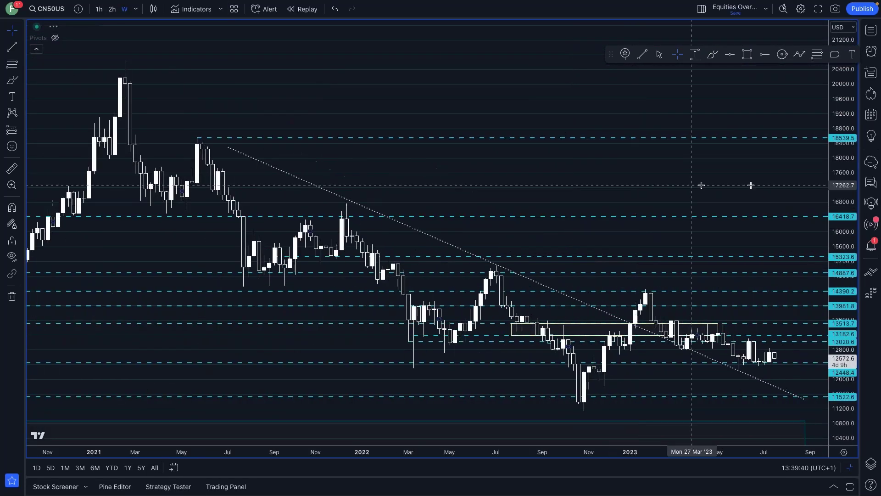
Step: Pan and zoom the weekly chart, then anchor a Price Range measurement at the 2021 peak
drag(700, 183, 511, 177)
scroll(544, 404, down, 2)
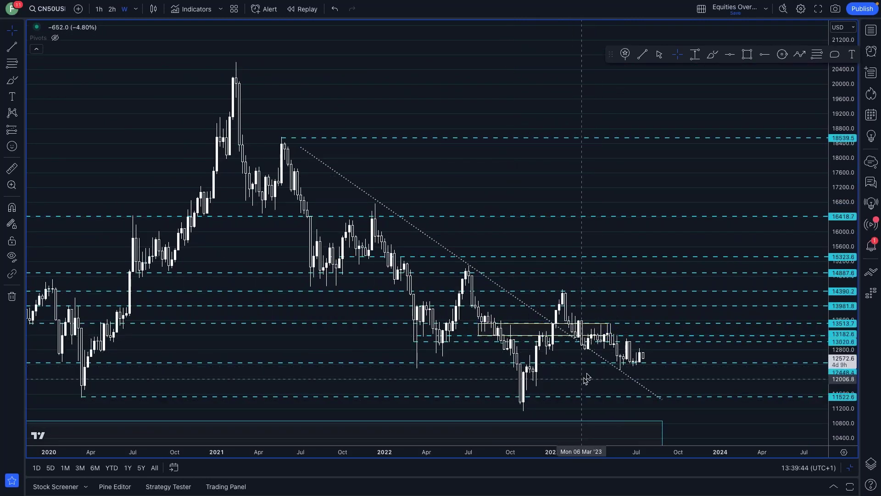
scroll(586, 376, down, 5)
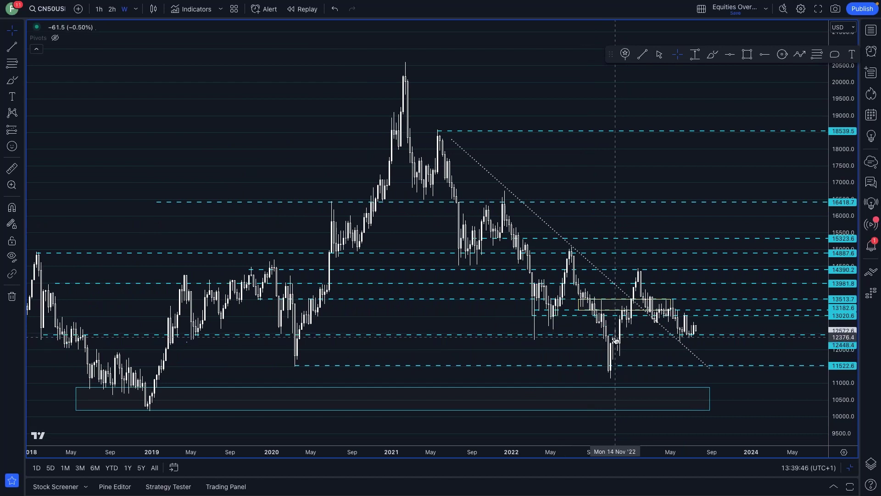
scroll(637, 344, down, 1)
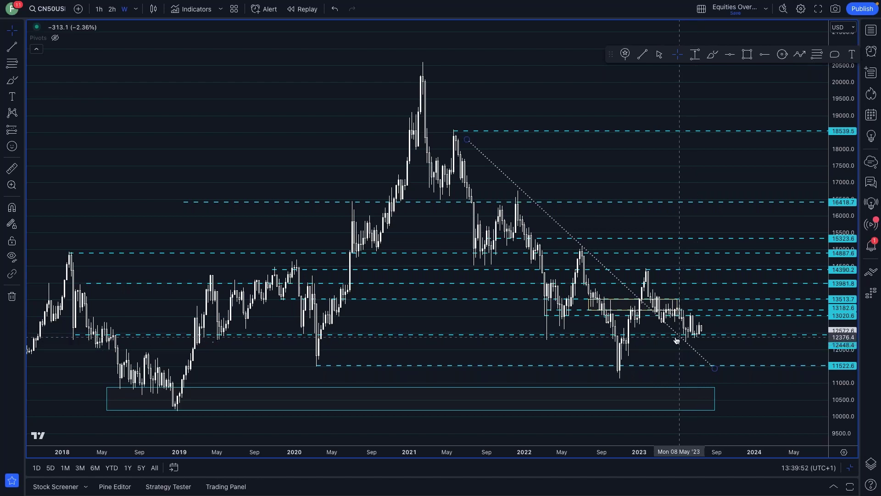
scroll(641, 365, down, 1)
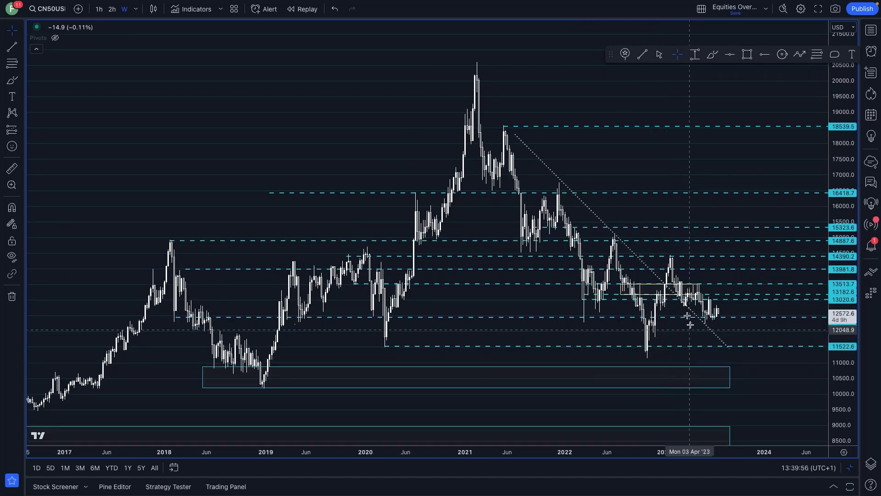
scroll(655, 344, up, 1)
scroll(656, 342, down, 2)
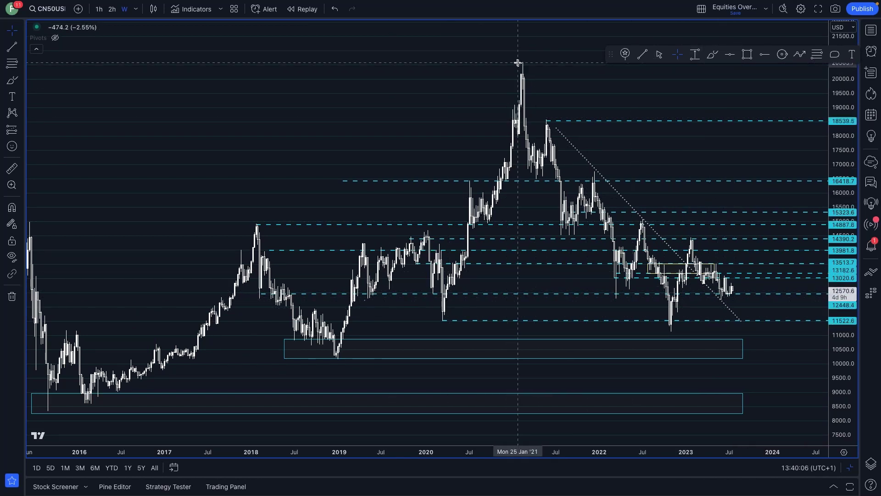
drag(520, 72, 377, 179)
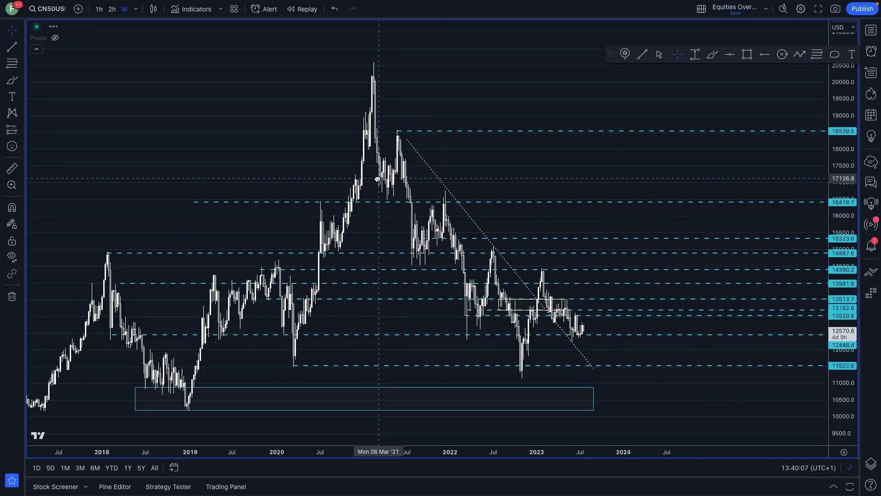
click(695, 54)
click(373, 62)
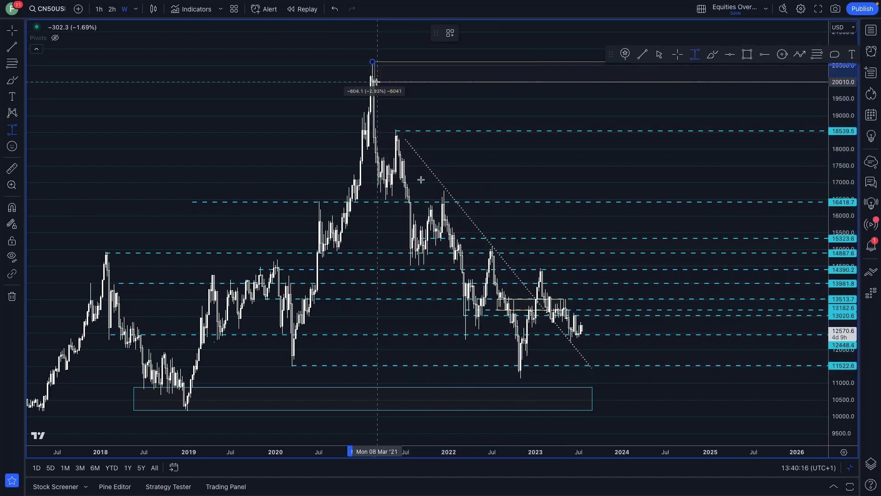
Step: Finish the Price Range at the 2022 low (46.22% drop), delete it, and zoom the chart
click(513, 379)
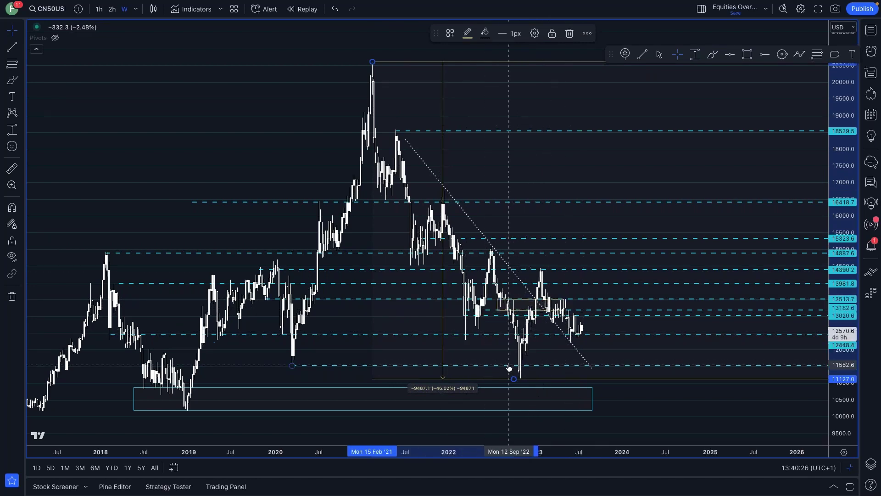
key(Delete)
scroll(508, 367, down, 5)
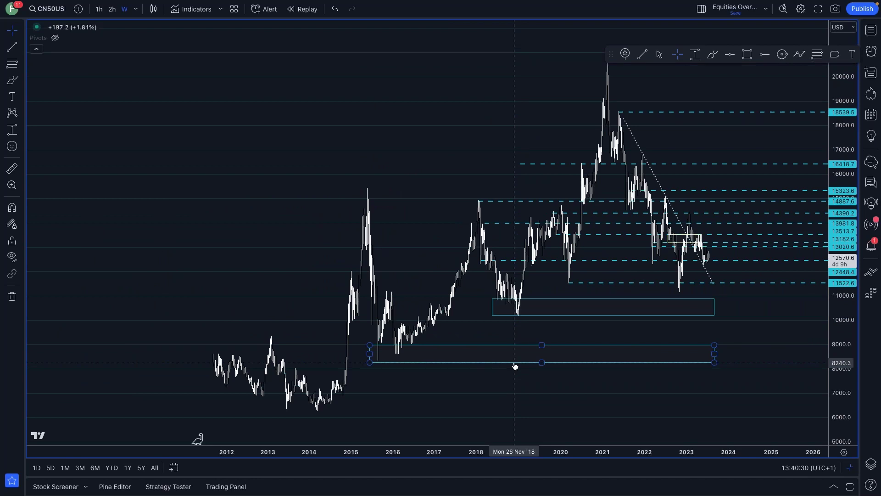
scroll(535, 318, up, 5)
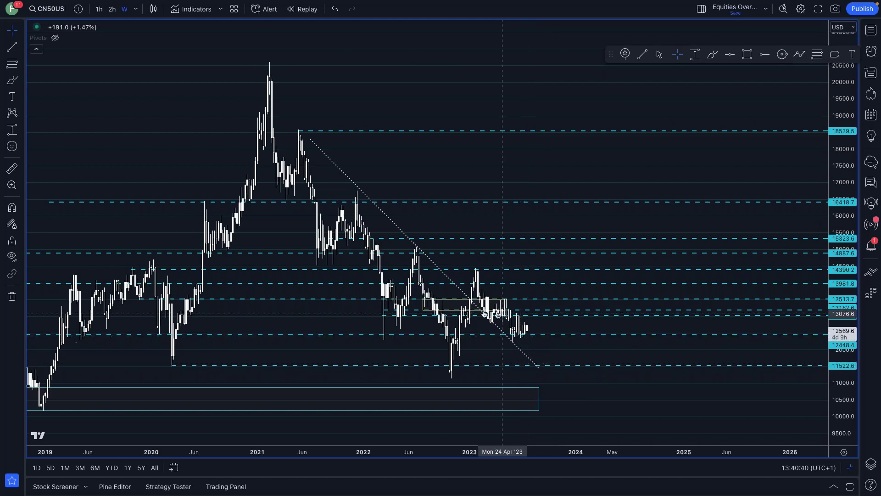
scroll(527, 349, down, 5)
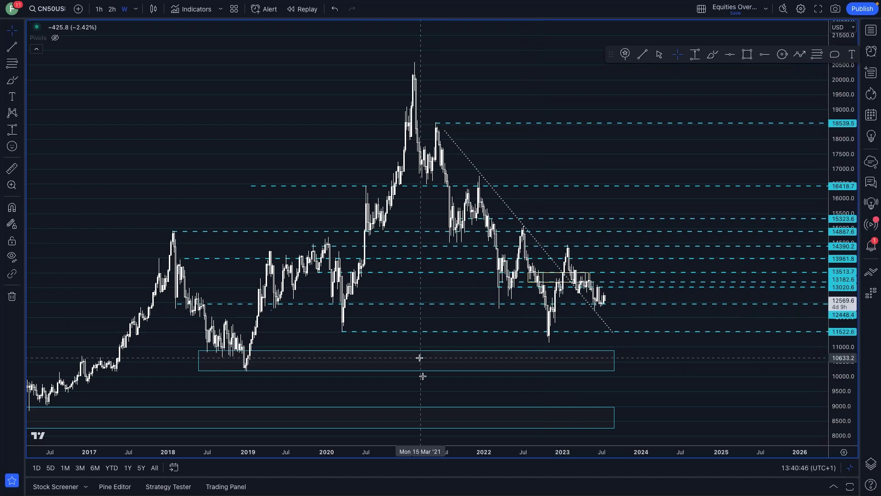
mouse_move(416, 426)
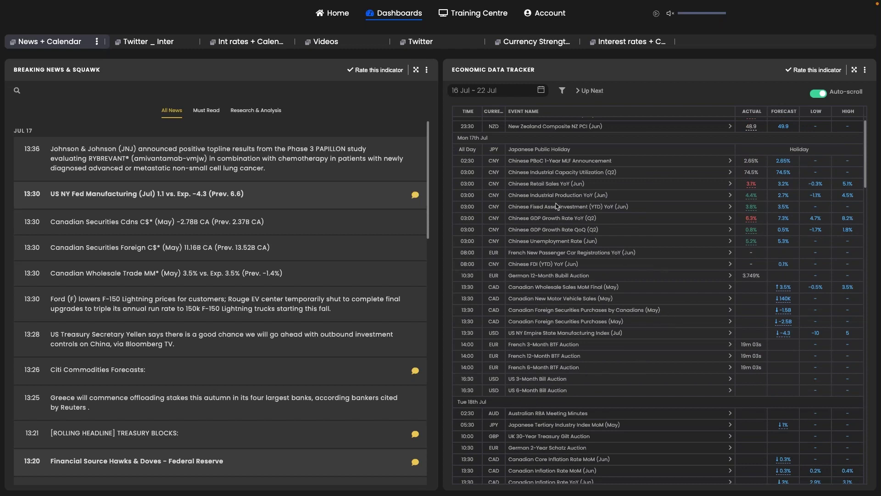
Step: Scroll to Tue 18 Jul, view Canadian inflation releases in the full-window tracker, then close it
scroll(574, 216, down, 5)
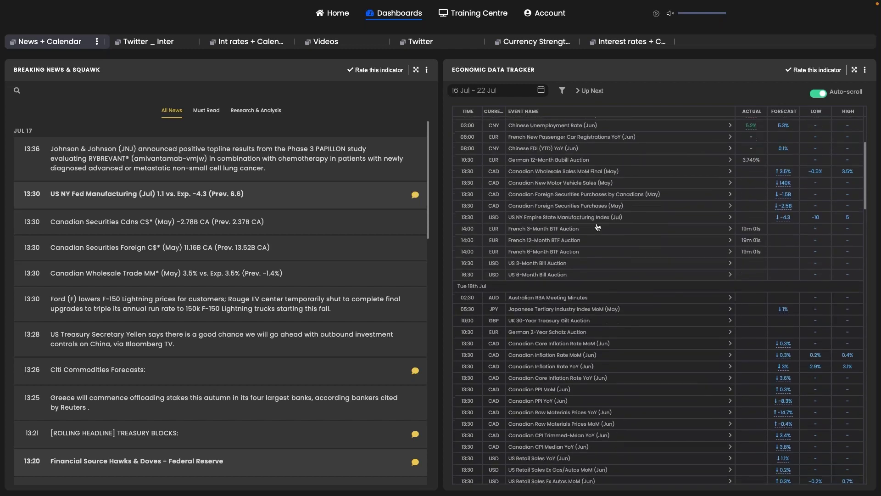
scroll(598, 227, down, 4)
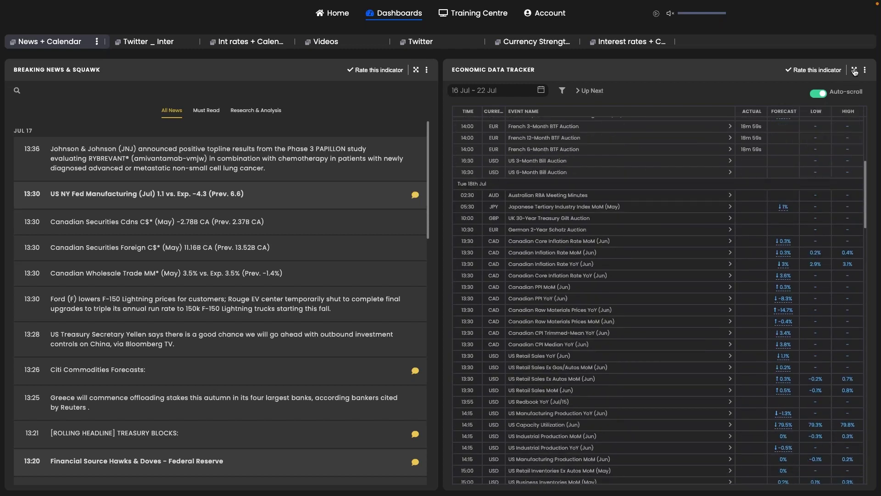
click(855, 70)
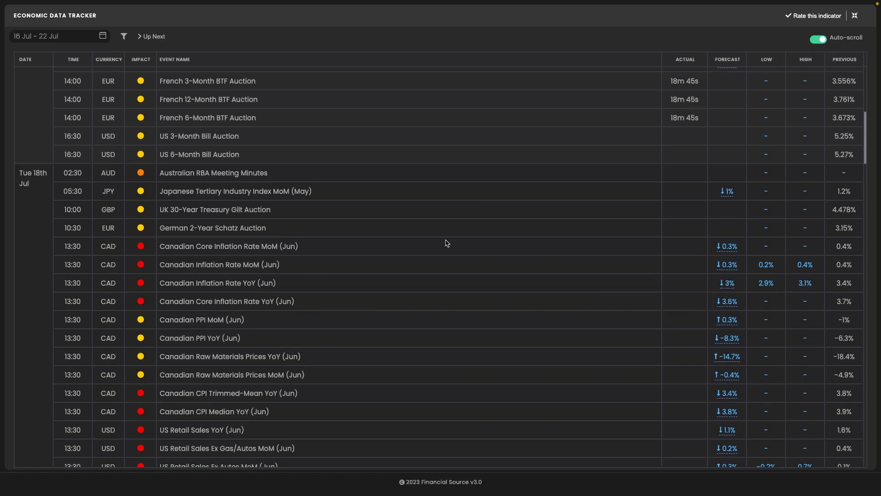
key(Escape)
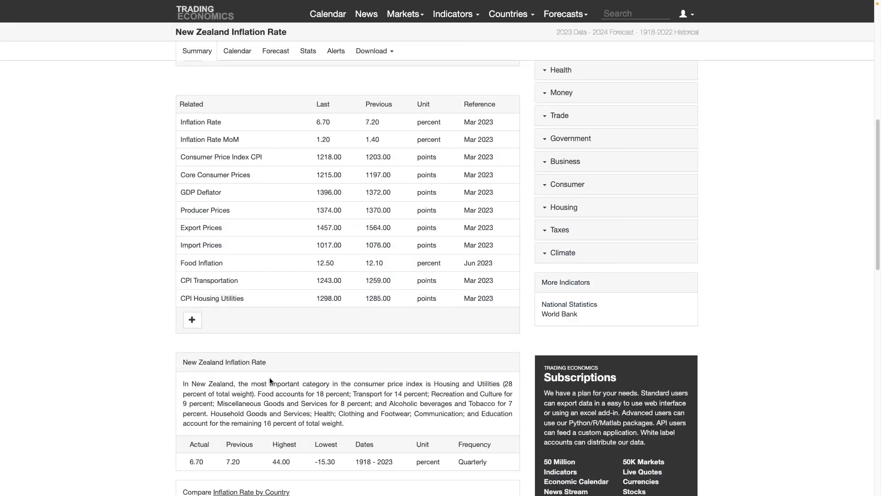
Step: Open the Inflation Rate by Country table from the New Zealand inflation page
scroll(270, 380, down, 1)
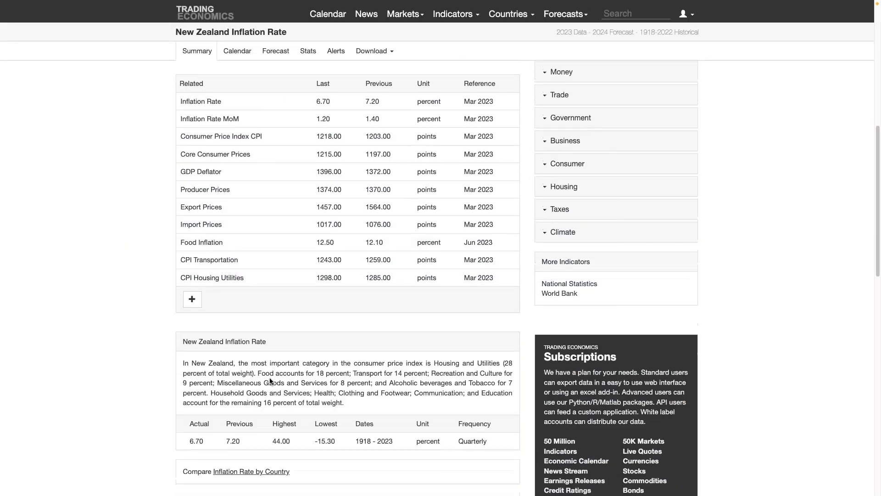
scroll(270, 380, down, 4)
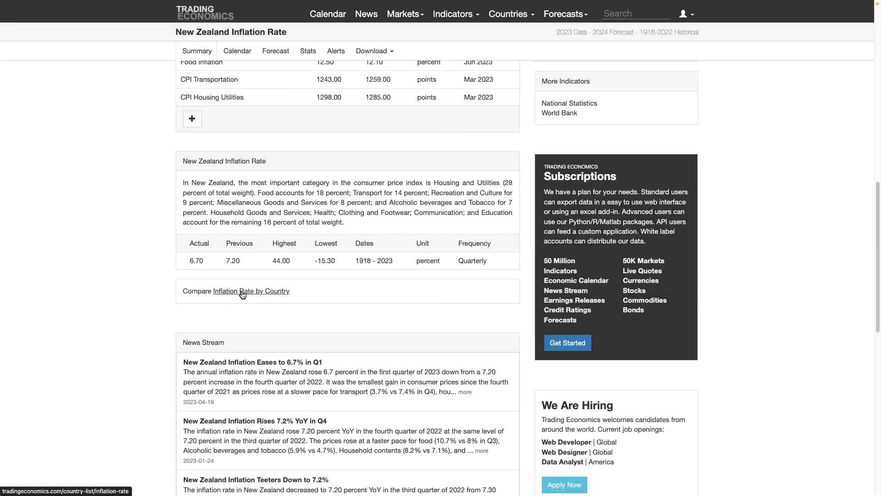
click(242, 292)
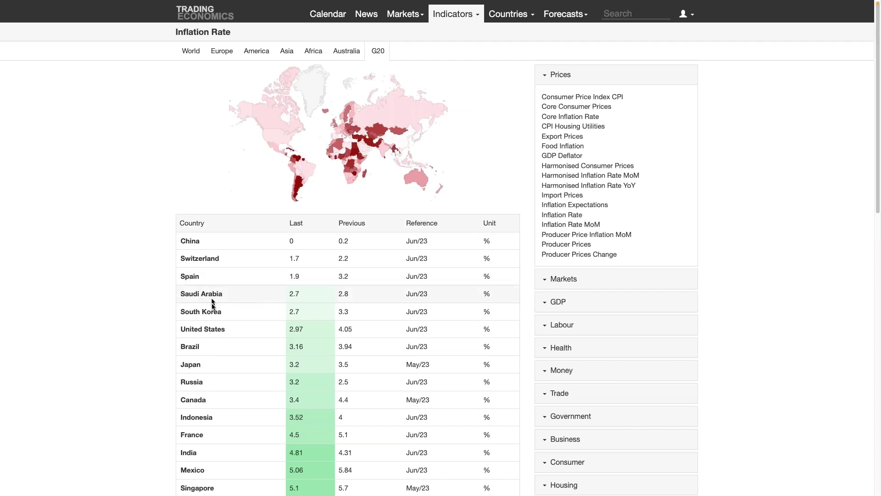
scroll(212, 303, down, 3)
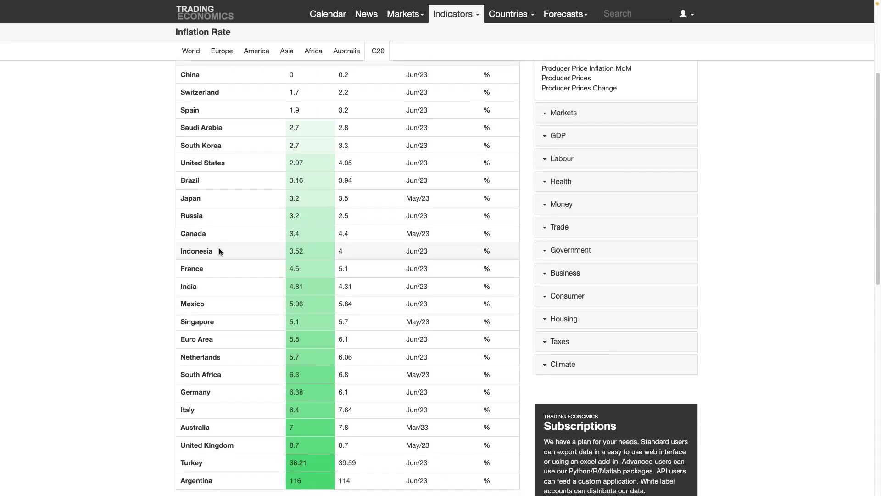
scroll(219, 247, down, 1)
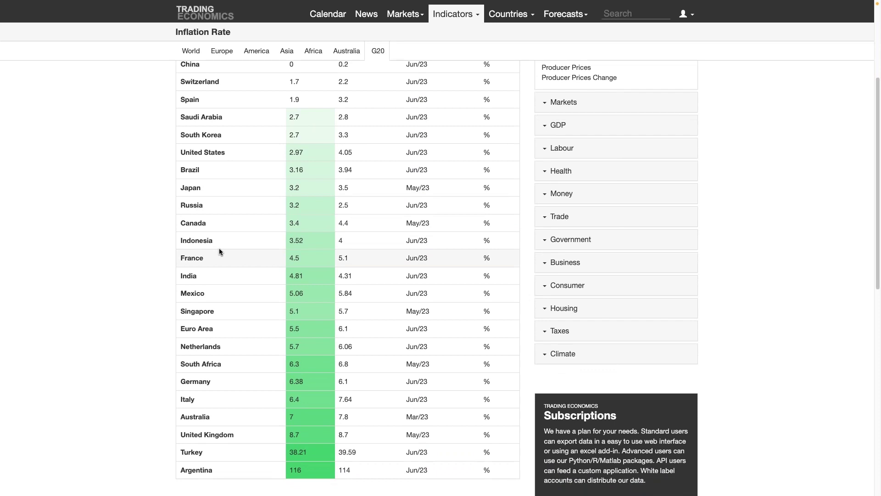
Step: Open Canada's inflation rate page from the country table and scroll through it
click(197, 223)
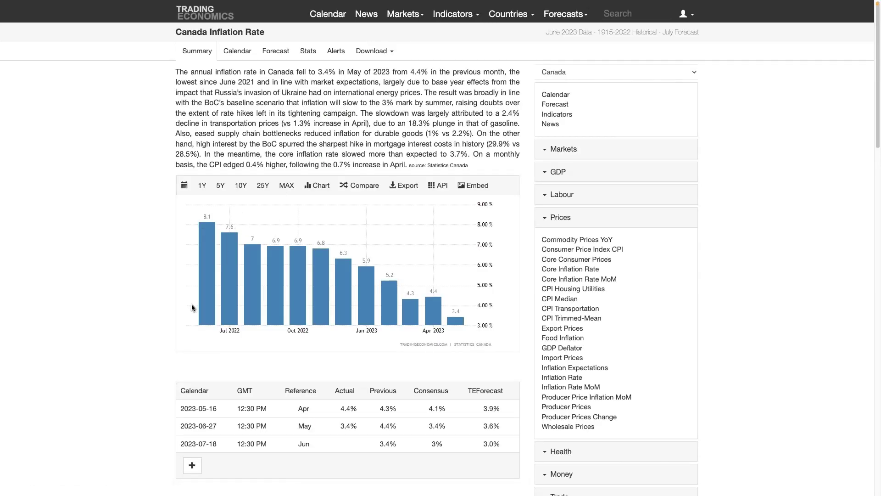
scroll(234, 238, down, 1)
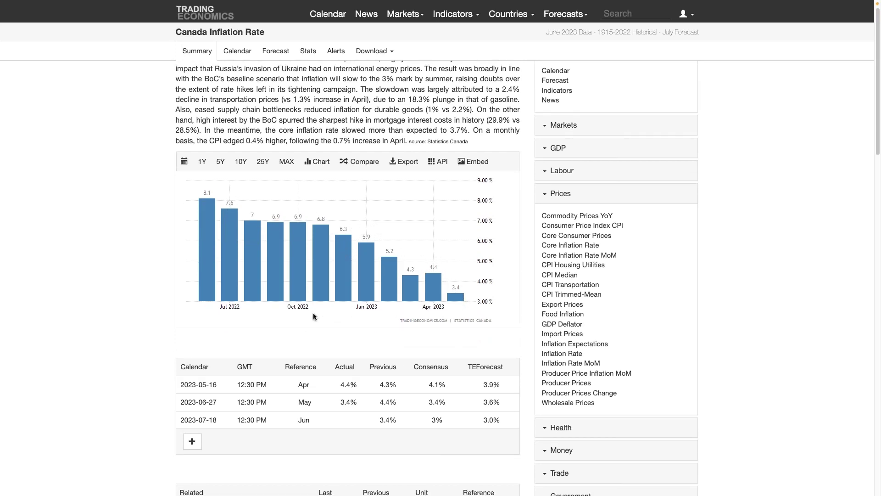
scroll(313, 313, down, 7)
scroll(256, 401, down, 6)
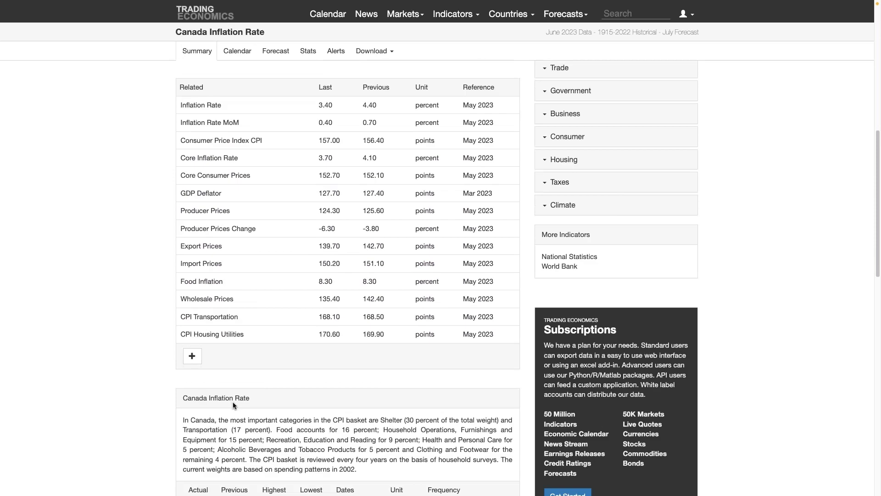
scroll(233, 401, up, 7)
Step: After Canada's core inflation page, show the BOC outlook: 73% chance of holding 5.000% on 06 Sep
click(211, 294)
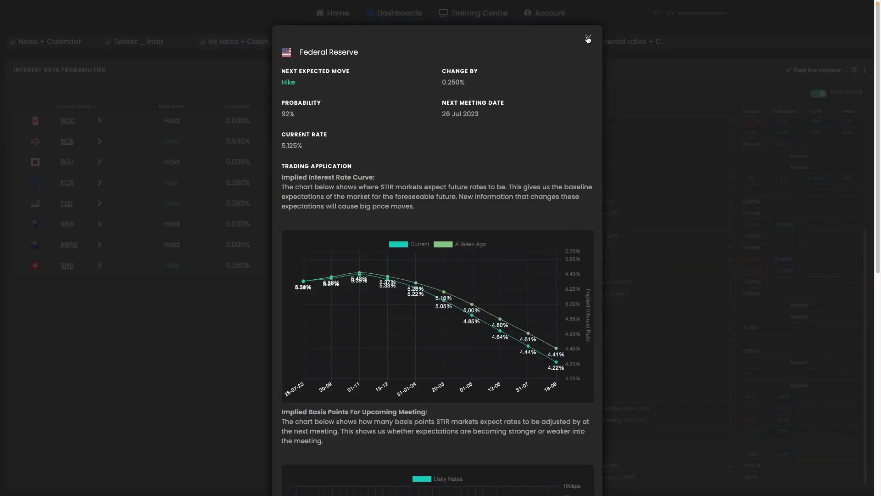
click(588, 39)
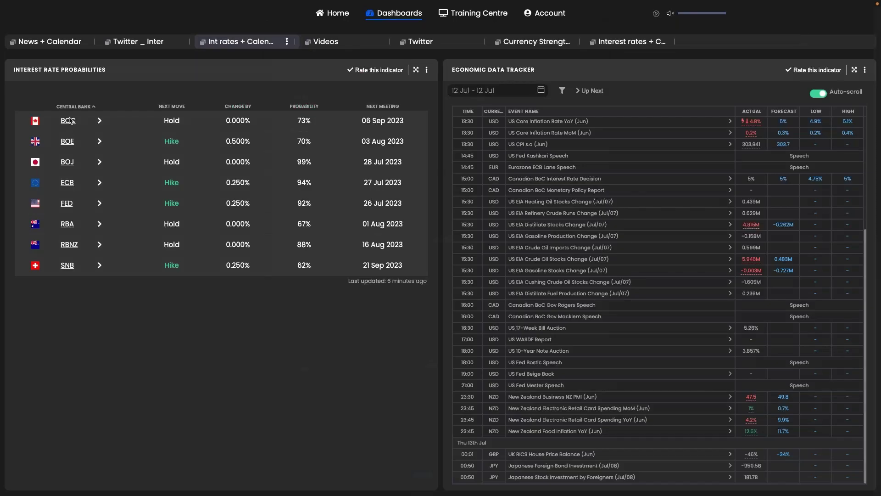
click(68, 120)
scroll(403, 354, down, 1)
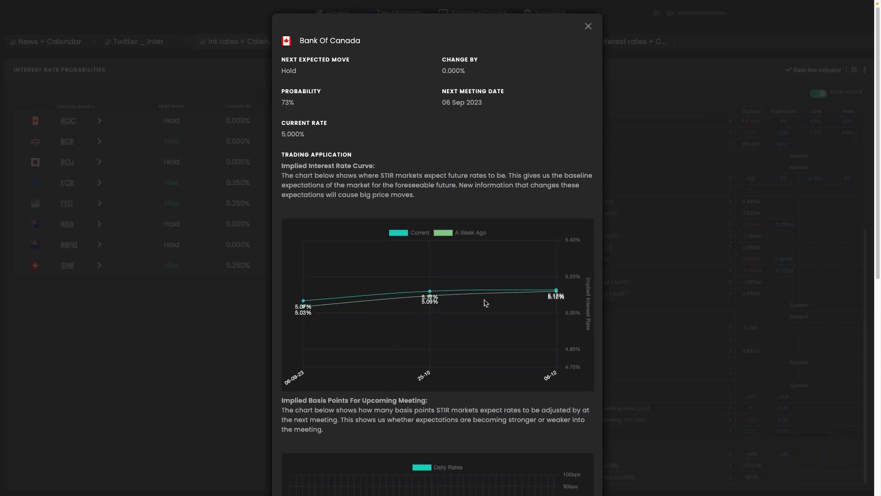
scroll(486, 303, down, 5)
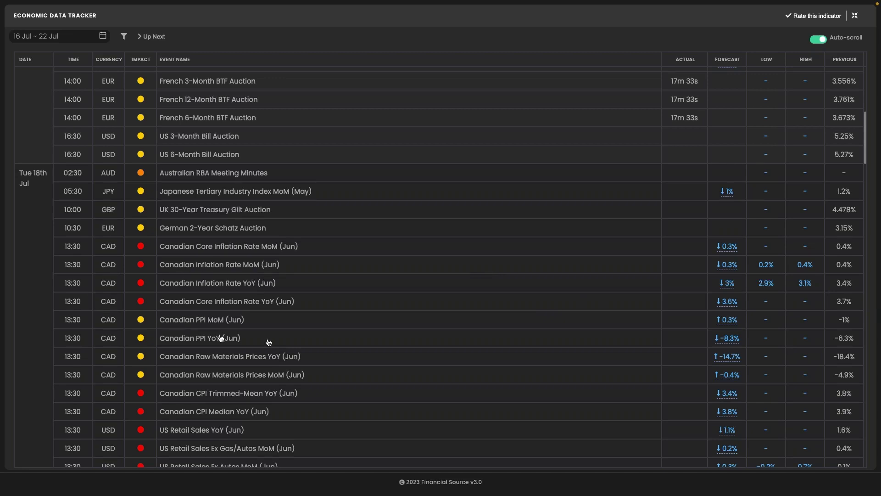
scroll(364, 235, down, 3)
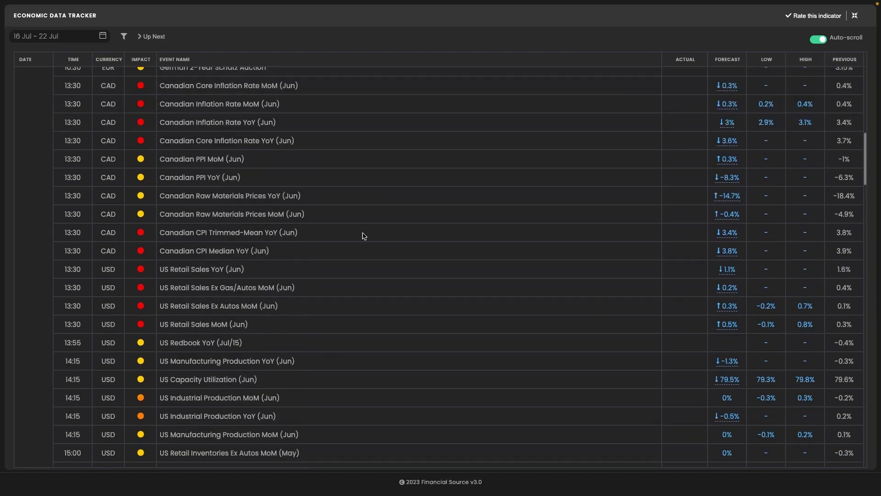
scroll(215, 186, up, 2)
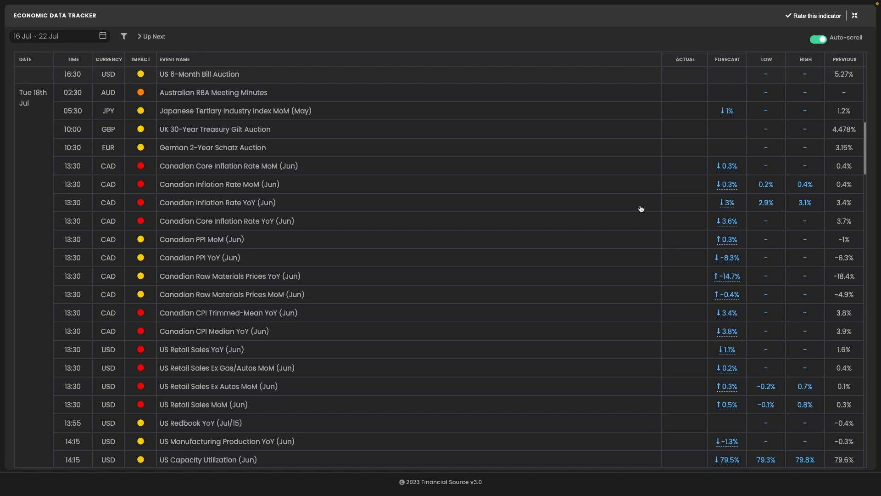
scroll(639, 208, down, 3)
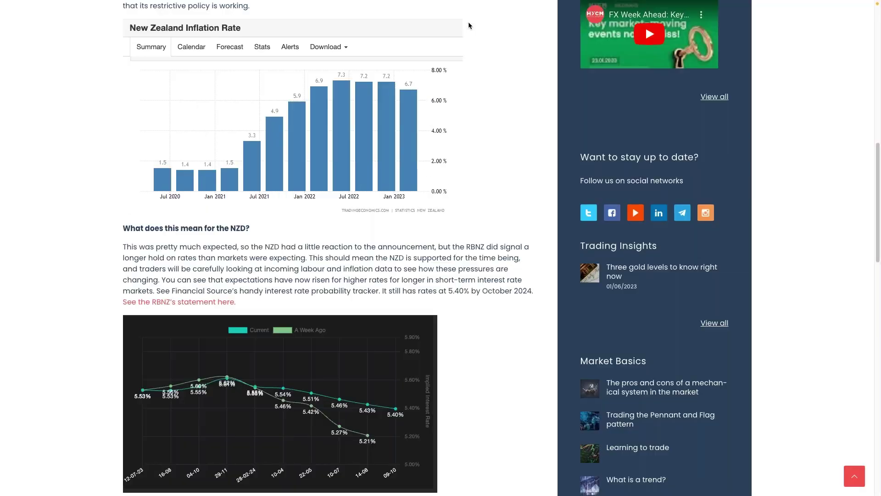
Step: Open HYCM's Focus of the Week US retail sales article and read its chart and what-to-watch section
scroll(469, 67, up, 4)
scroll(469, 67, up, 8)
mouse_move(475, 76)
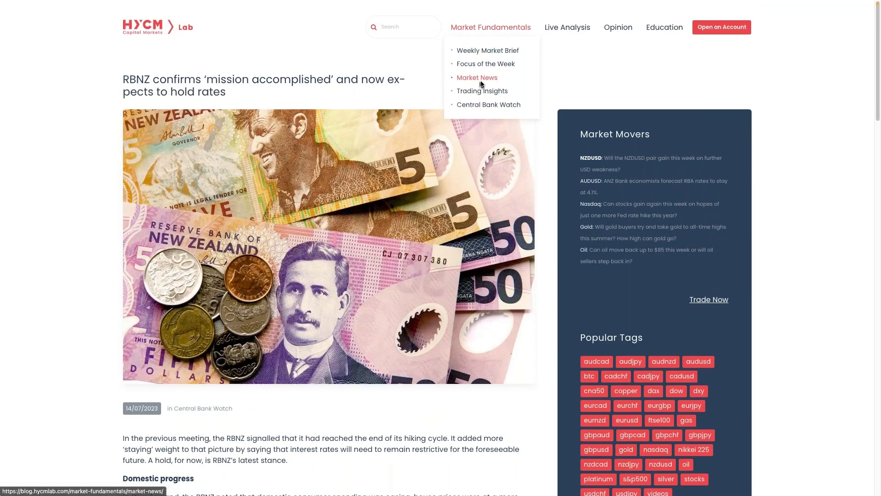
click(489, 63)
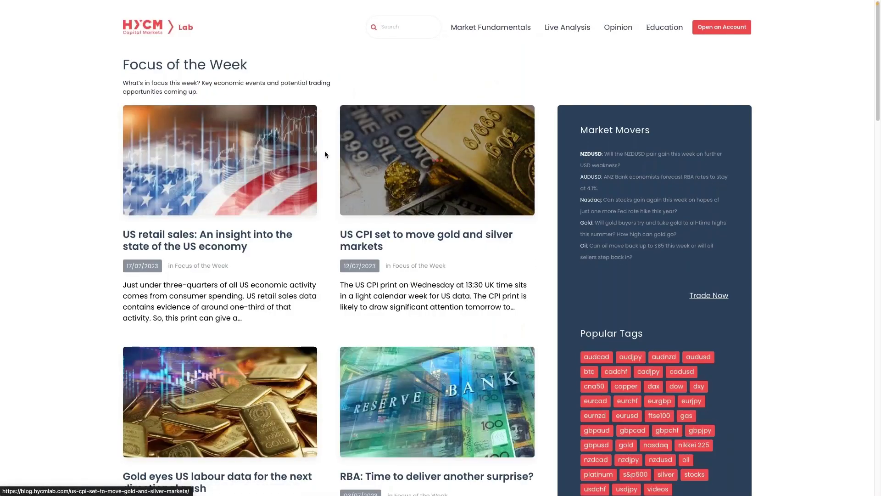
click(316, 204)
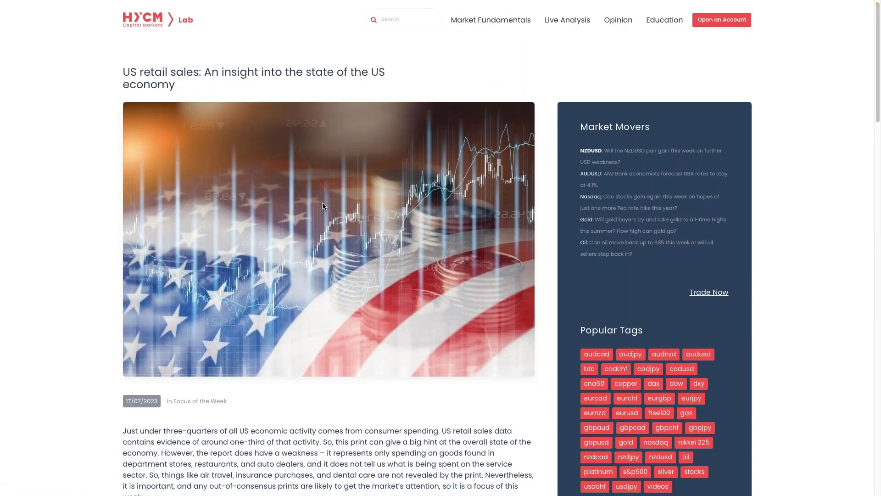
scroll(324, 206, down, 3)
scroll(323, 206, down, 6)
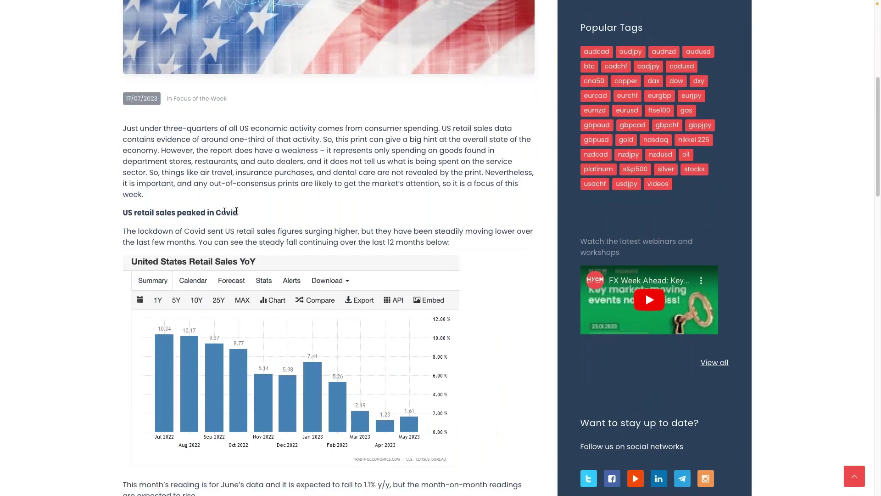
scroll(255, 238, down, 4)
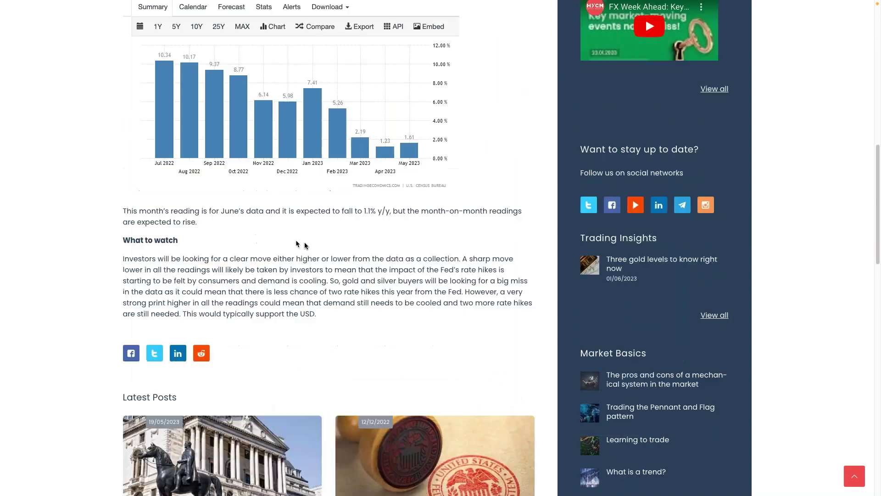
scroll(312, 296, up, 4)
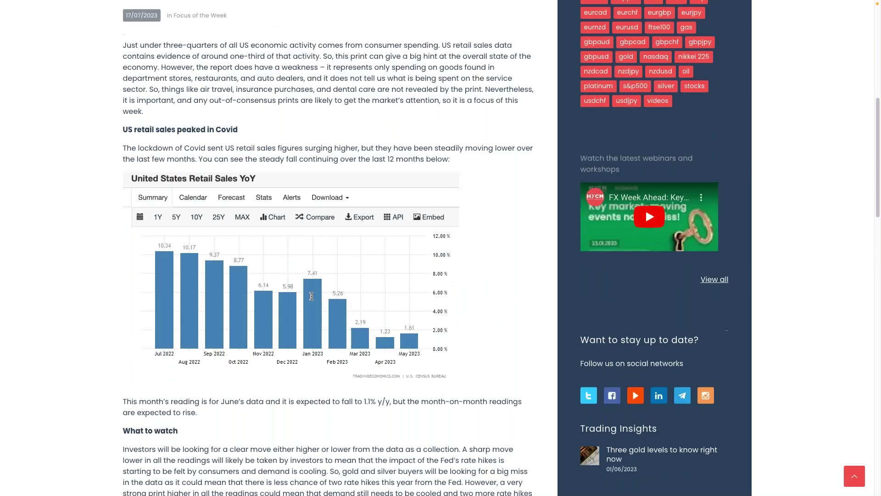
scroll(312, 296, down, 4)
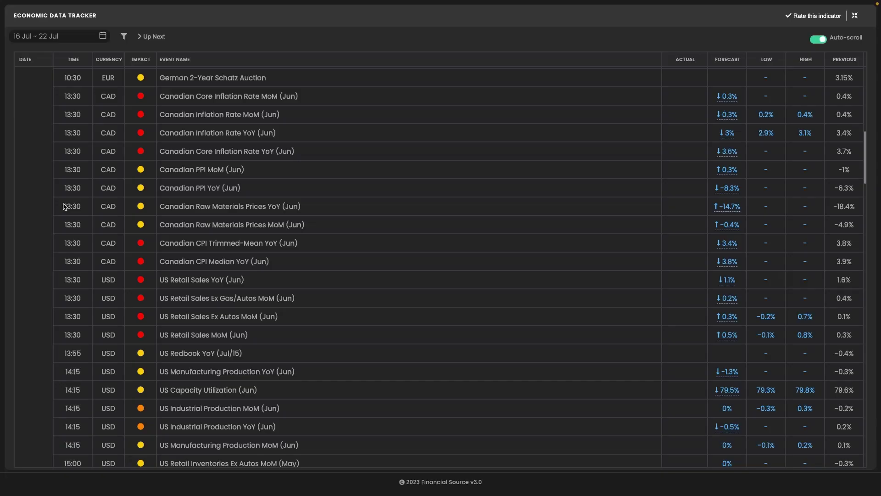
Step: Scroll the tracker to New Zealand's Q2 inflation rows and check the YoY and QoQ forecast tooltips
scroll(387, 296, down, 2)
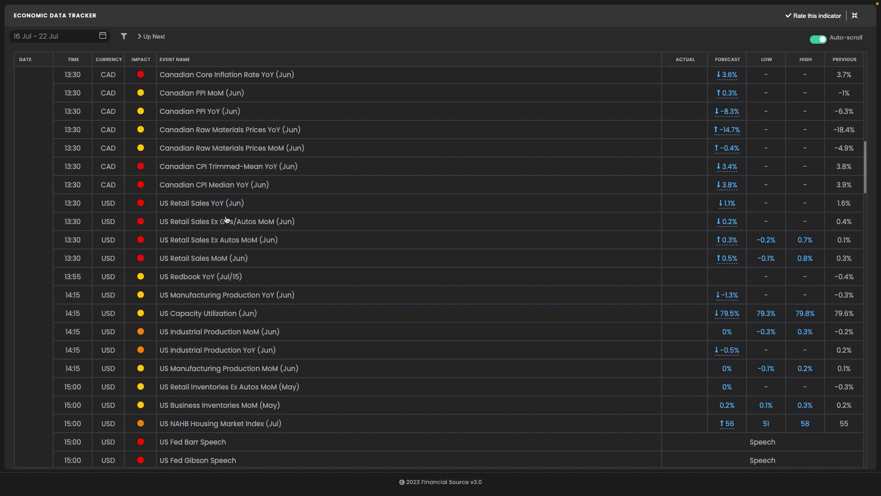
scroll(227, 219, down, 10)
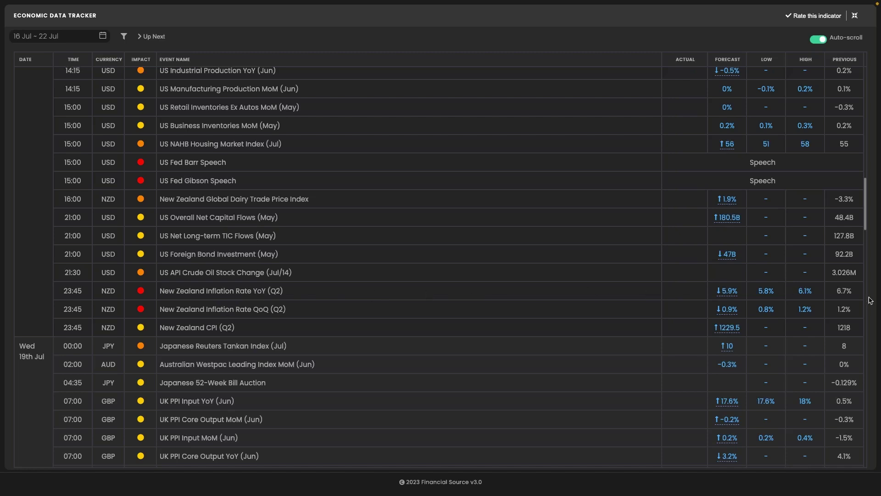
mouse_move(729, 294)
mouse_move(737, 314)
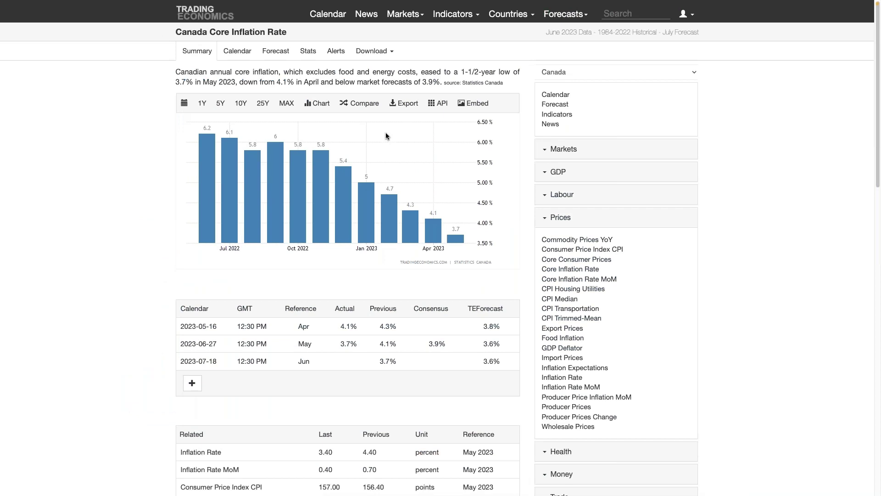
Step: Go to New Zealand via Countries > More Countries and open its Inflation Rate page
mouse_move(567, 15)
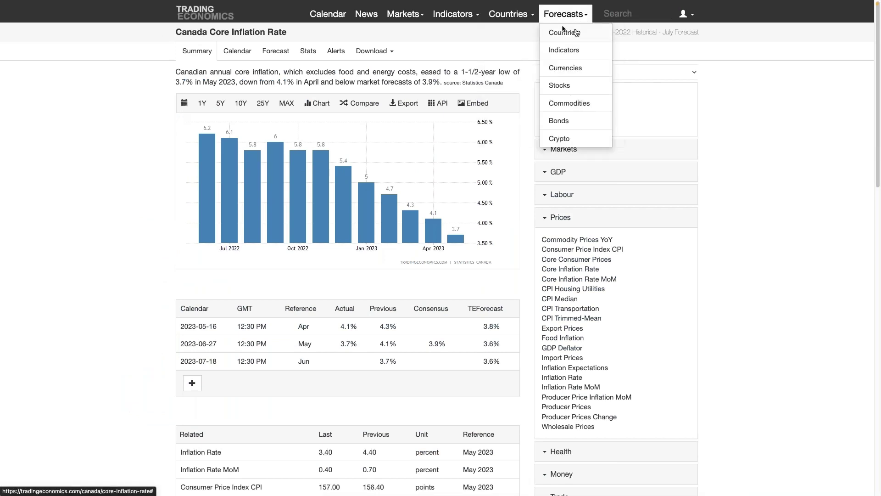
mouse_move(509, 15)
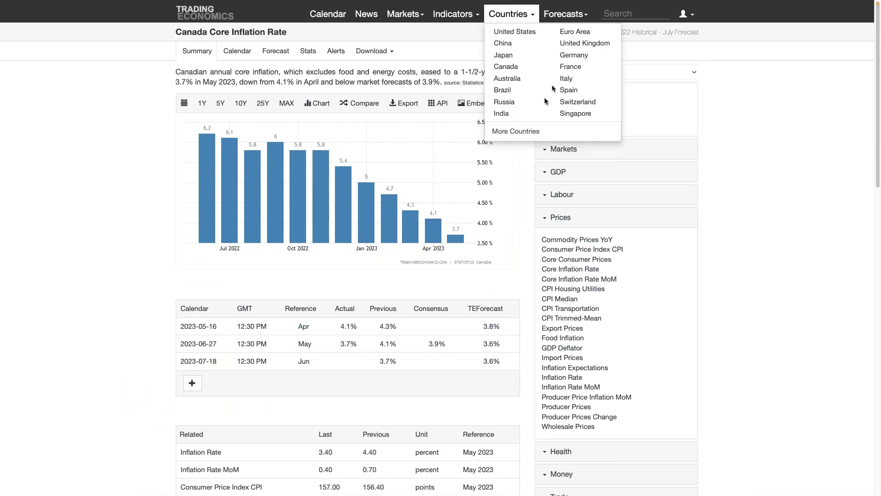
click(520, 139)
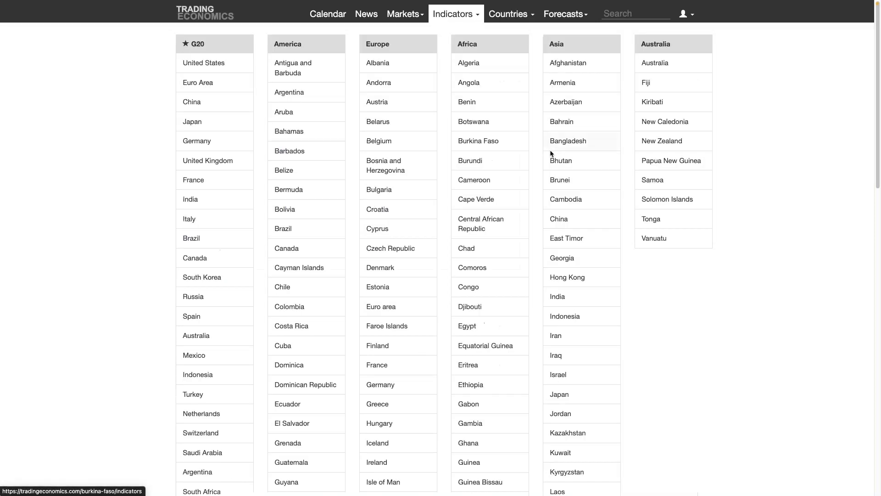
click(661, 140)
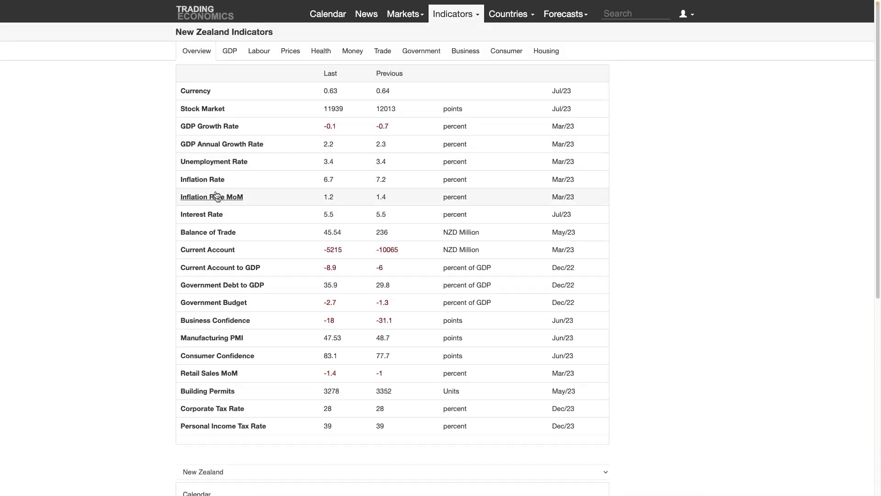
click(206, 179)
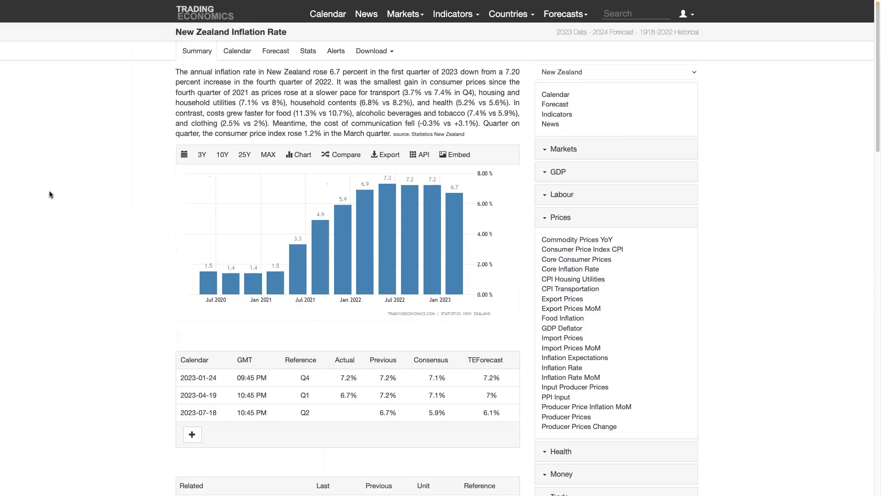
scroll(49, 191, down, 8)
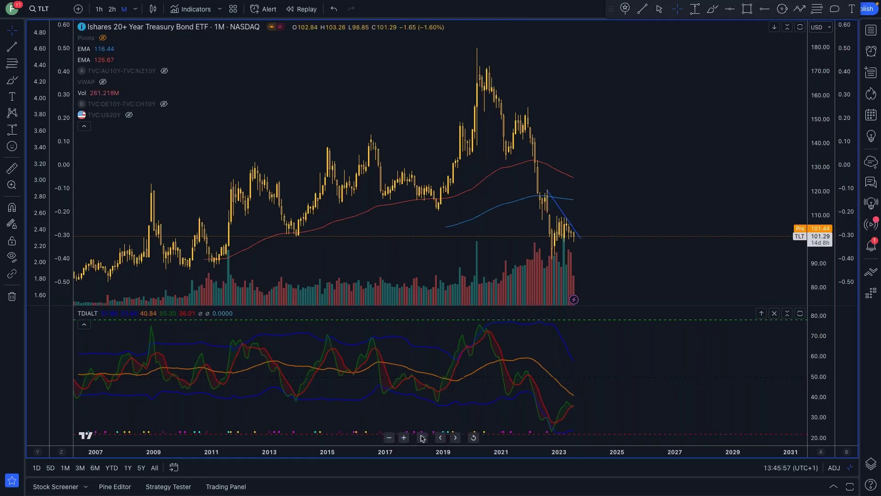
Step: Restore the four-chart layout, then maximize the GBPJPY chart
key(alt+Return)
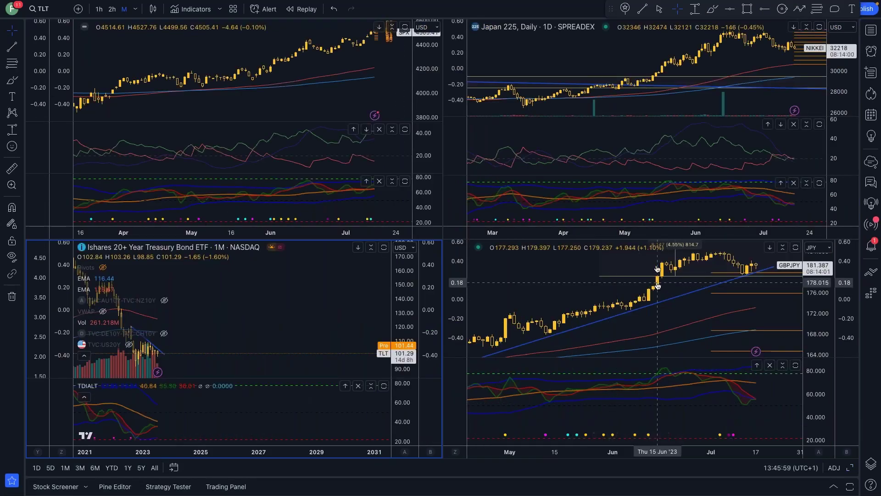
click(633, 442)
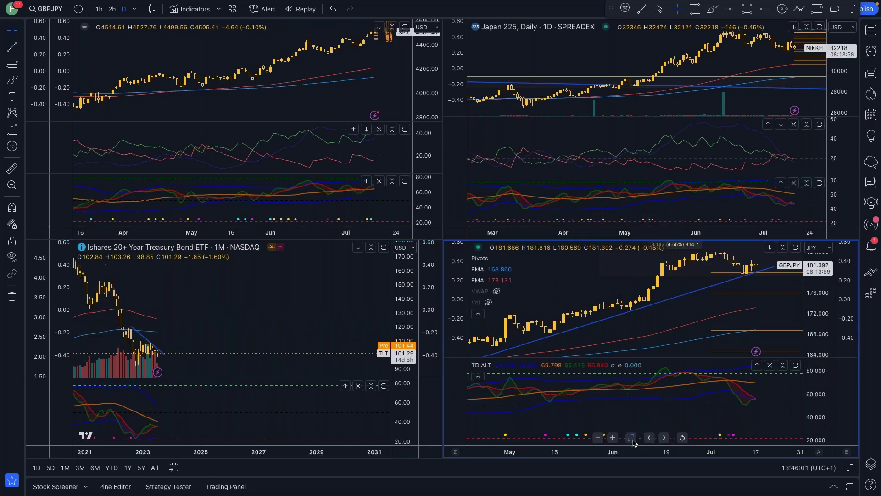
key(alt+Return)
Step: Switch the chart's symbol to the FXCM AUDNZD pair
click(49, 17)
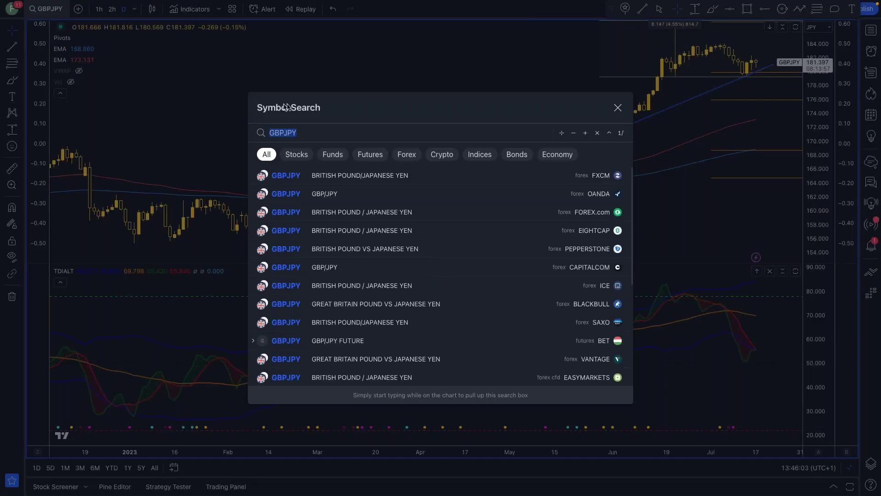
text(AUDNZD)
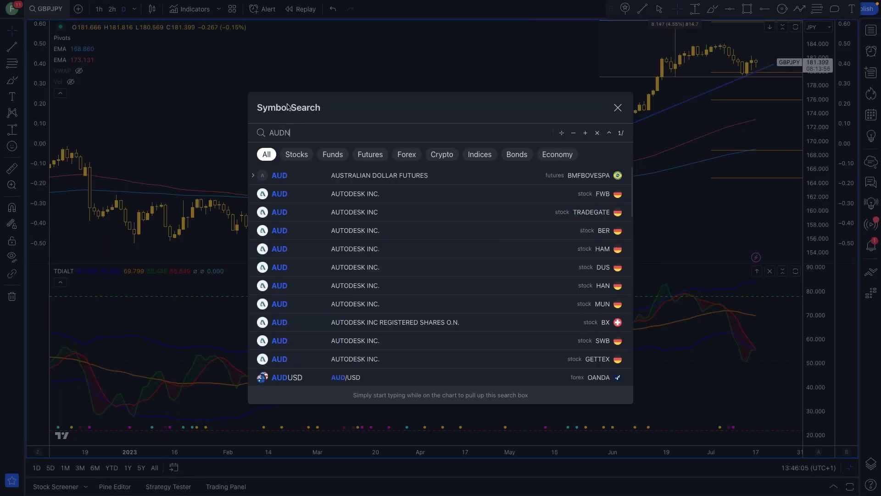
click(359, 180)
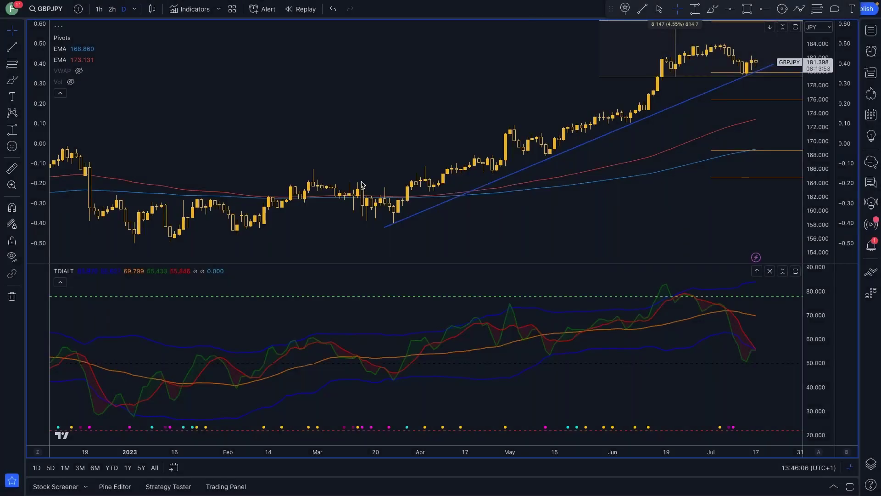
Step: Draw a Fib retracement from the 1.05563 May low to the 1.10527 June high, centering July
scroll(360, 178, up, 6)
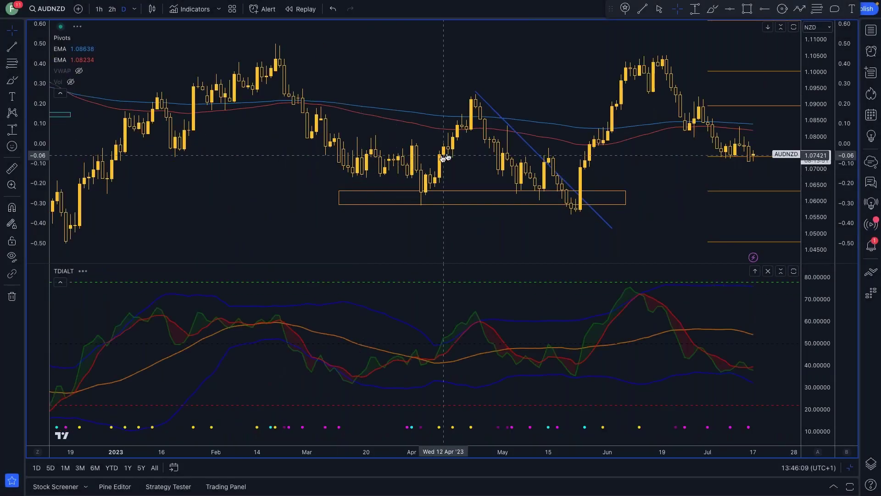
scroll(378, 175, up, 4)
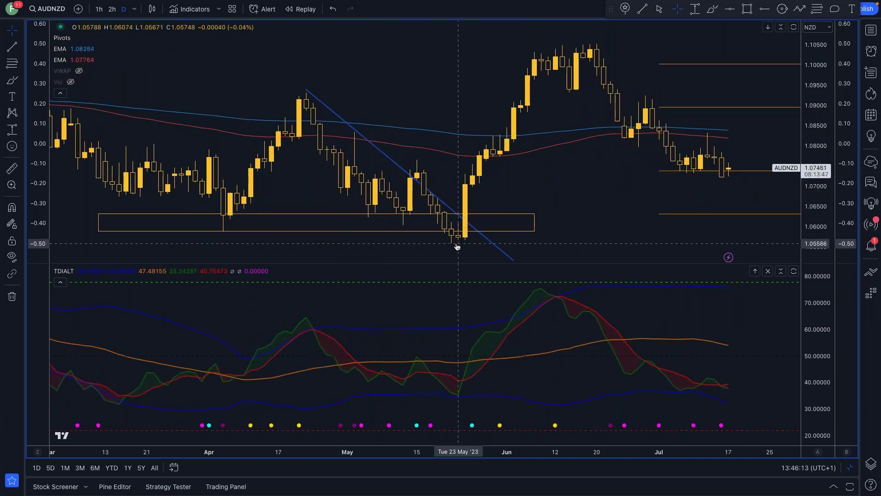
click(15, 64)
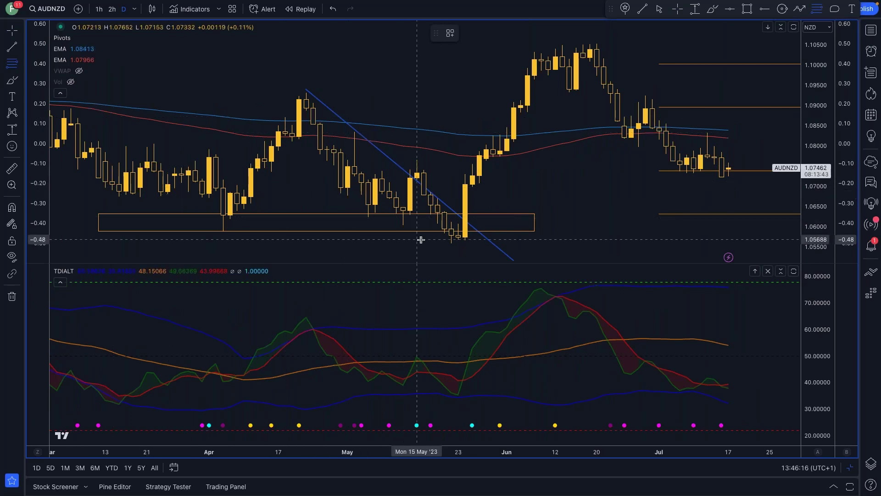
click(451, 245)
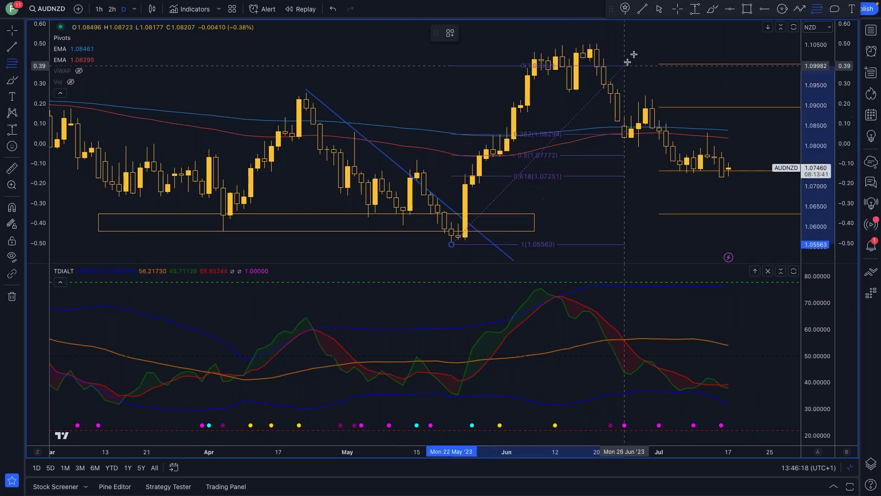
click(684, 44)
scroll(466, 147, up, 5)
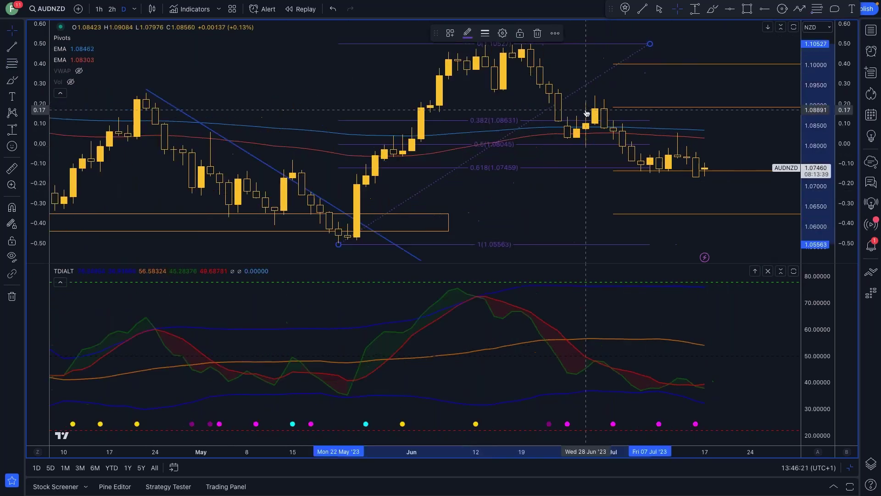
scroll(450, 150, down, 4)
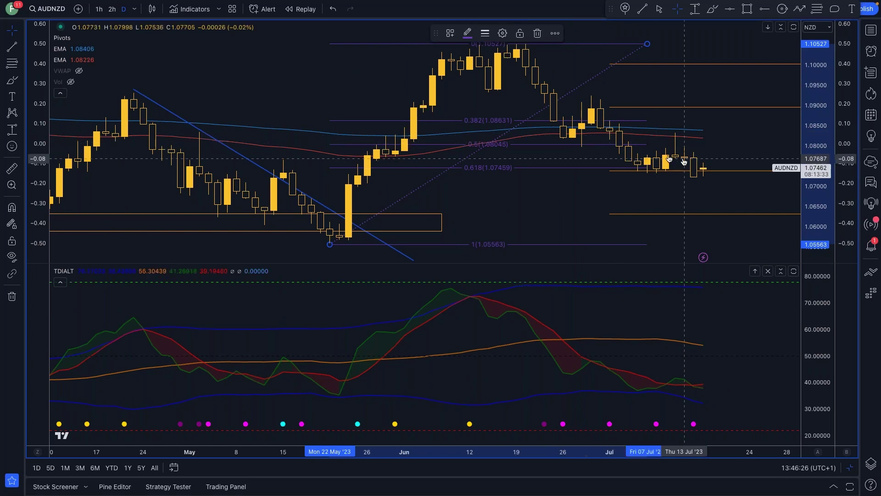
mouse_move(573, 169)
mouse_down()
mouse_move(649, 187)
mouse_move(528, 197)
mouse_move(470, 188)
mouse_up()
mouse_move(97, 41)
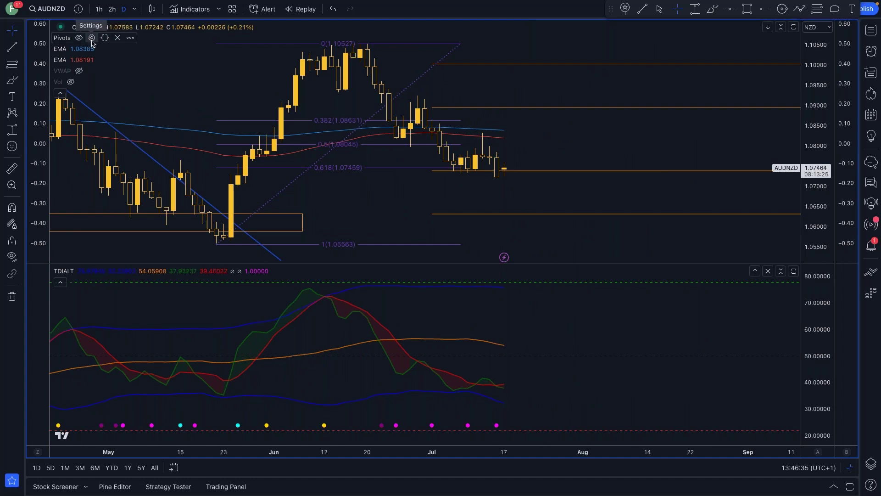
Step: Change the Pivots timeframe from Monthly to Auto so R1, P, S1 and S2 levels appear
click(91, 38)
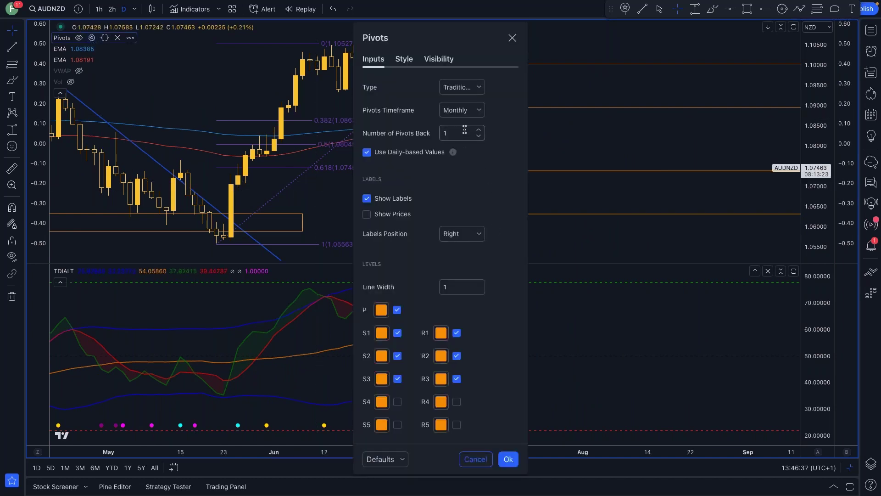
click(476, 110)
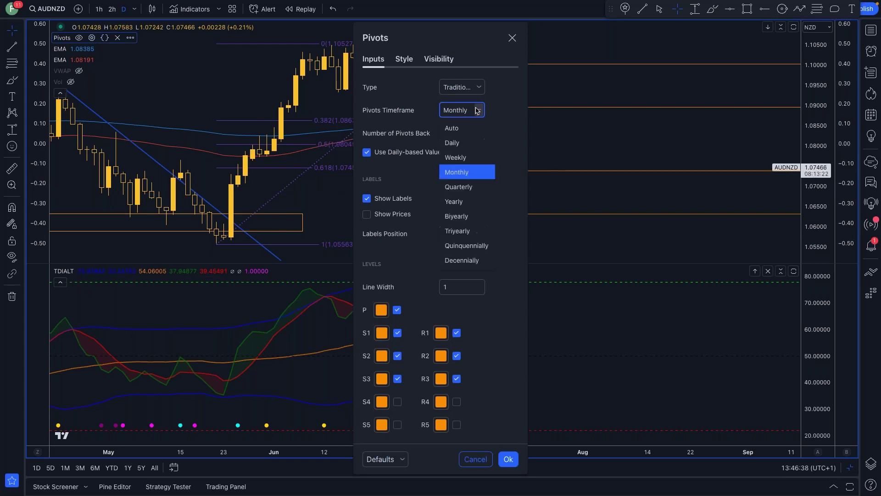
click(459, 128)
click(511, 38)
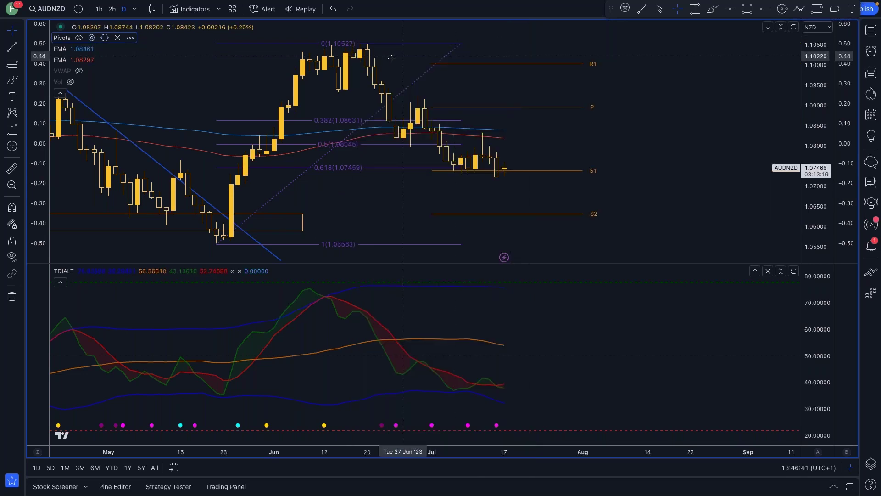
scroll(321, 149, down, 1)
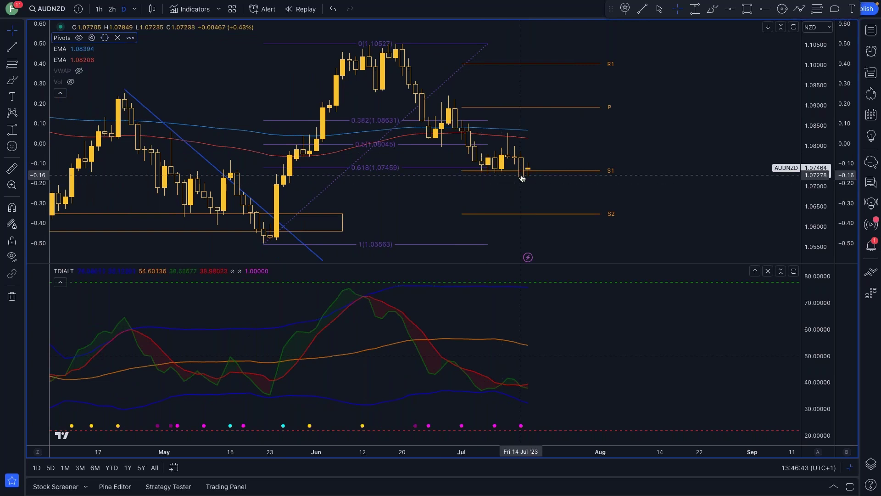
scroll(505, 177, up, 1)
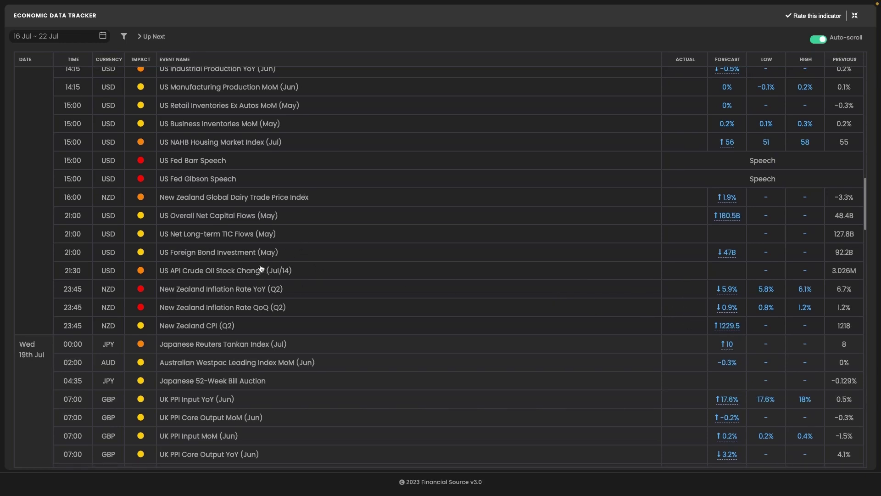
Step: Scroll the maximized tracker down to the NZ inflation and 19 Jul UK PPI and inflation rows
scroll(259, 266, down, 2)
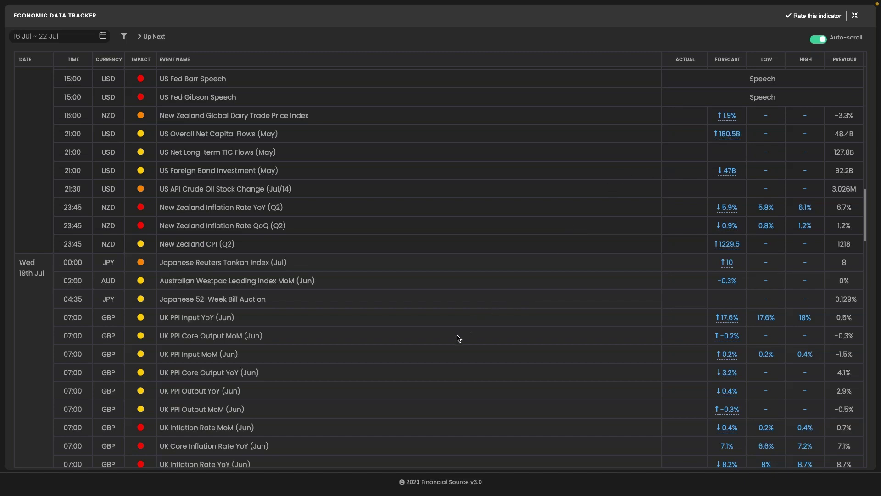
Step: Shrink the tracker back into the dashboard and scroll Trading Economics' New Zealand Inflation Rate page
click(854, 17)
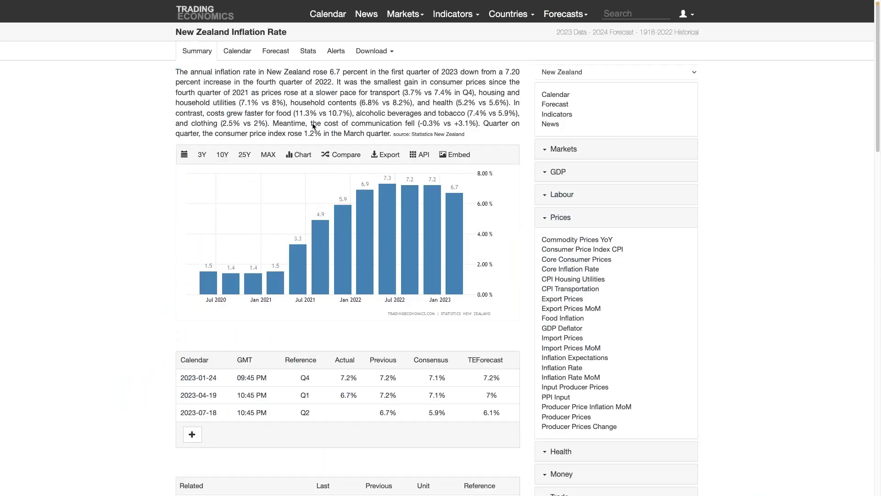
scroll(312, 123, down, 10)
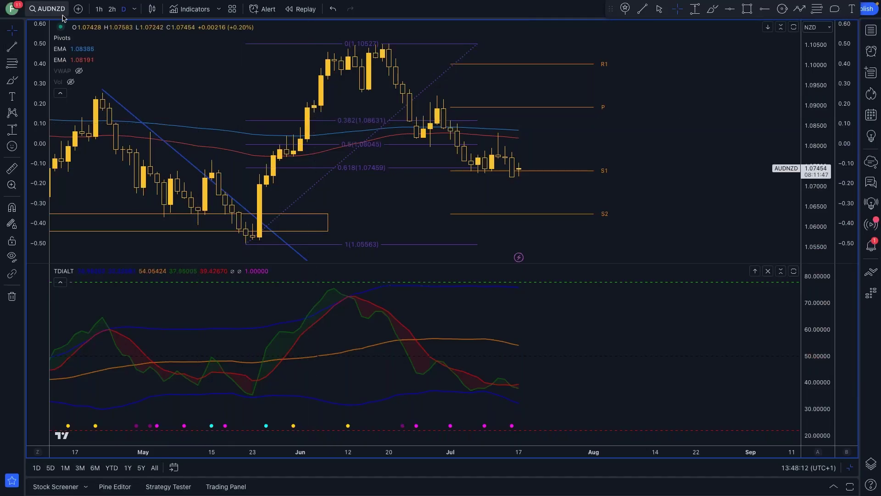
Step: Switch the chart symbol from AUDNZD to GBPAUD
click(64, 17)
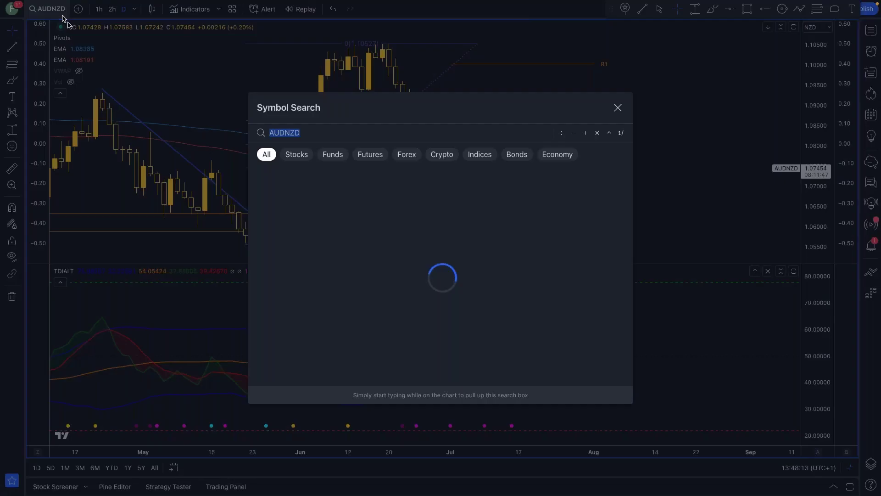
text(GB)
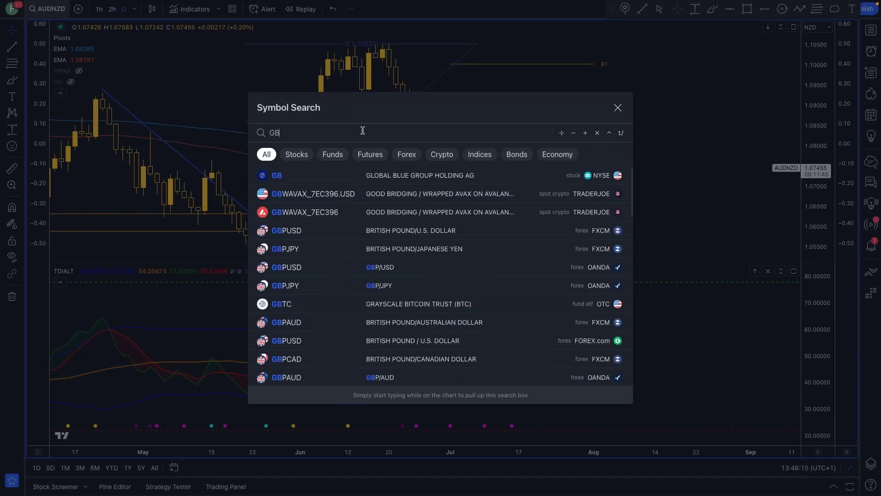
text(PAUD)
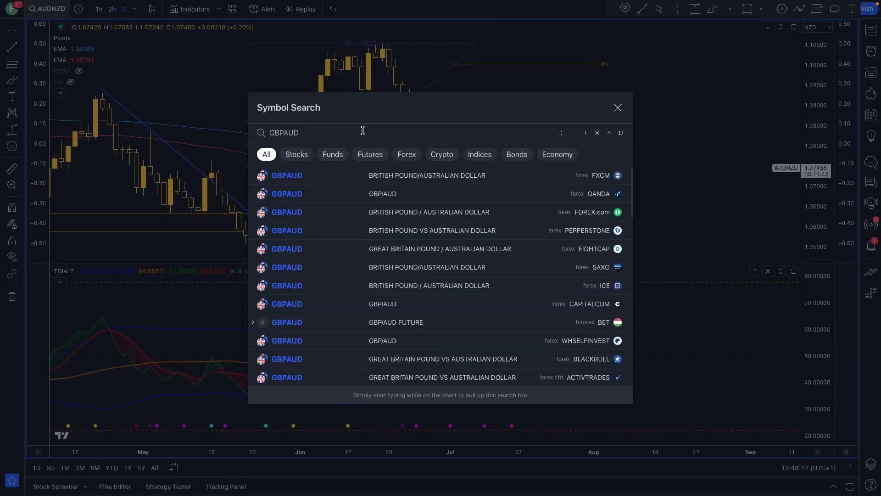
click(348, 176)
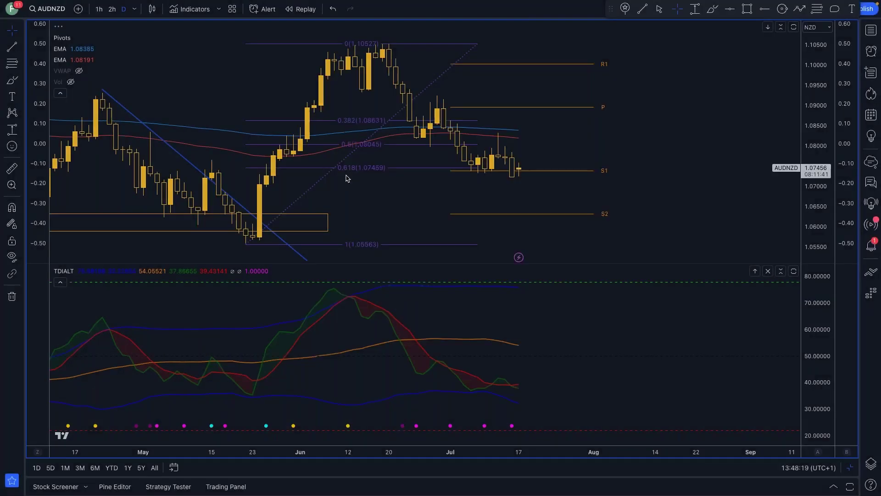
scroll(387, 152, down, 6)
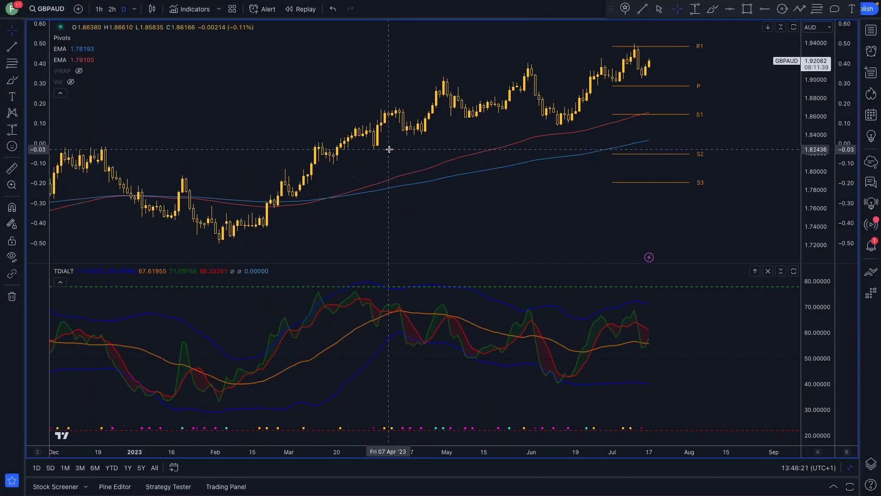
scroll(419, 136, up, 5)
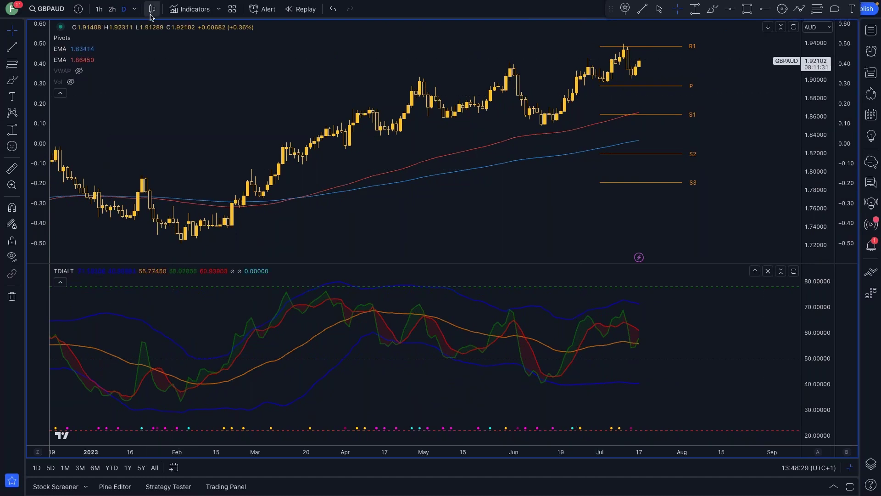
Step: Set the GBPAUD chart interval to 1 month
click(135, 9)
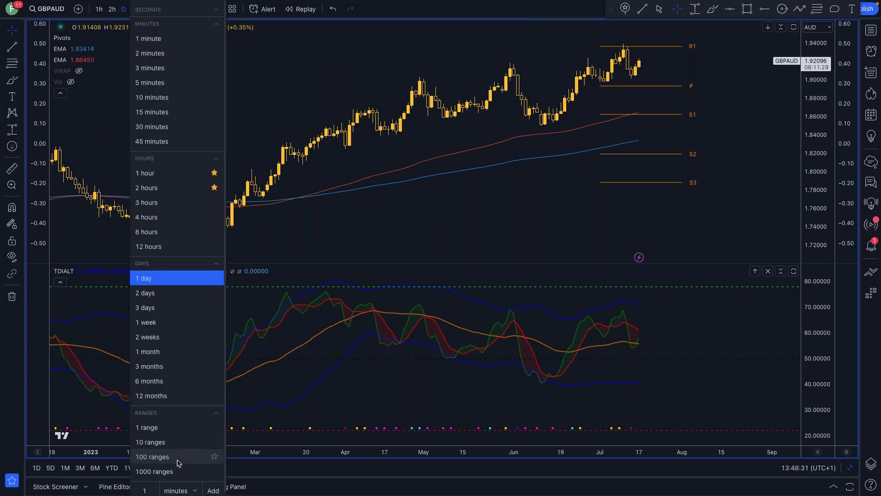
click(161, 352)
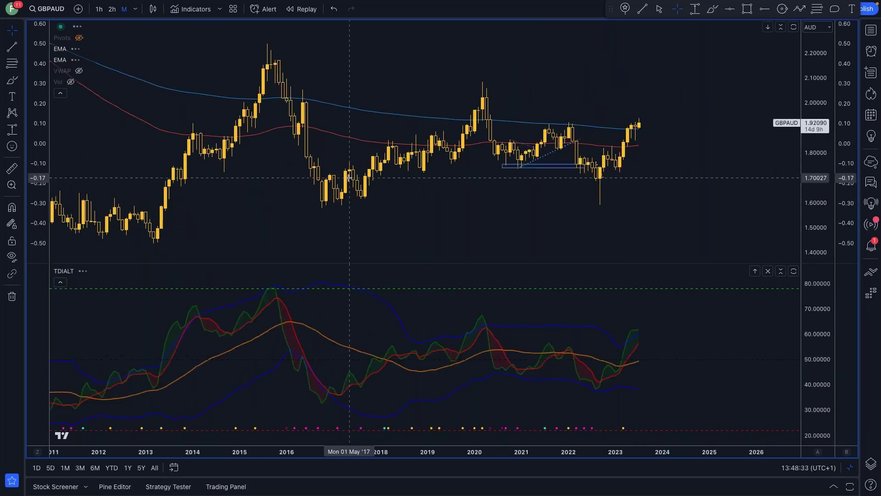
scroll(349, 178, up, 5)
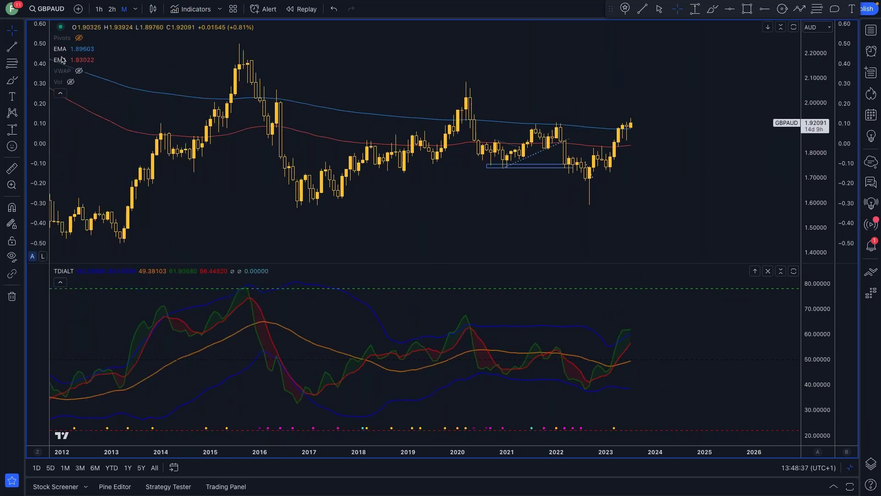
Step: Pan back to 2015 and draw a trend line from the 2015 high past the 2020 high
drag(232, 43, 354, 54)
drag(429, 64, 413, 73)
click(21, 47)
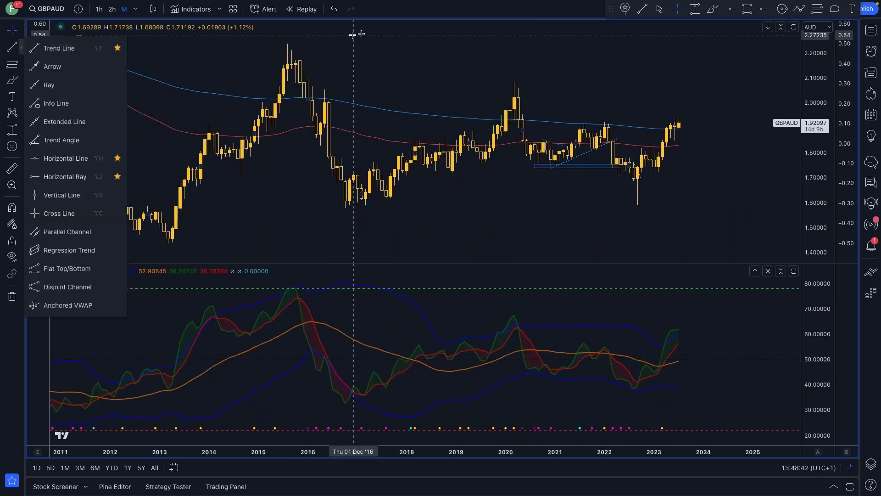
drag(296, 49, 350, 55)
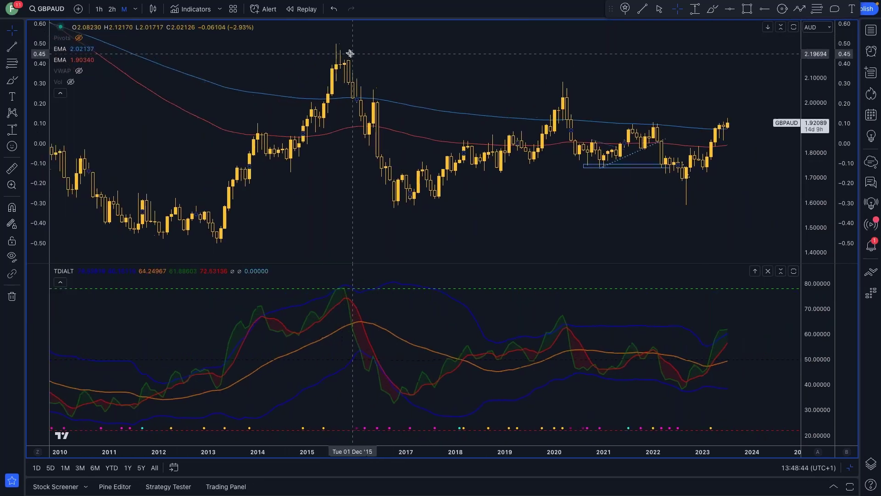
click(21, 48)
click(30, 50)
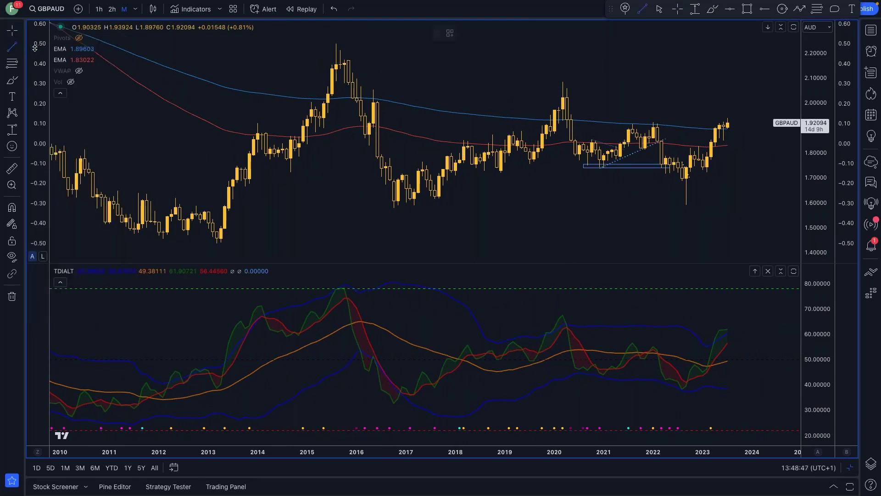
click(336, 44)
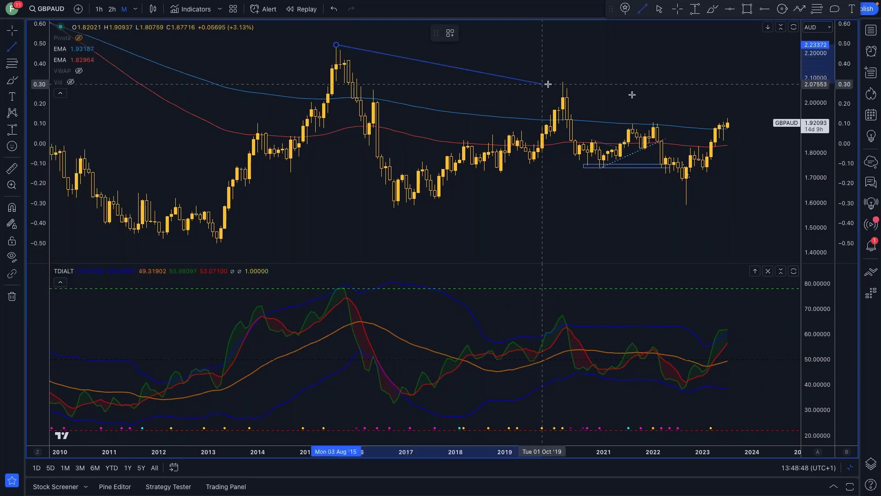
click(793, 120)
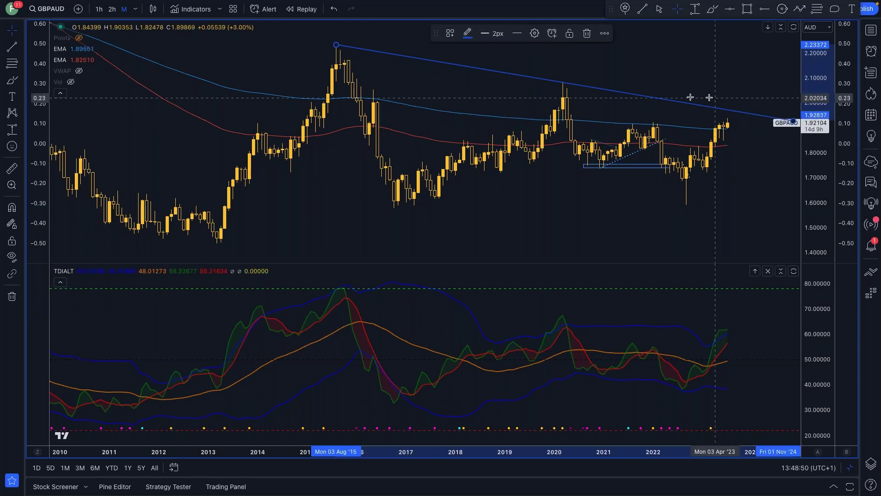
scroll(692, 95, down, 3)
drag(692, 94, 466, 112)
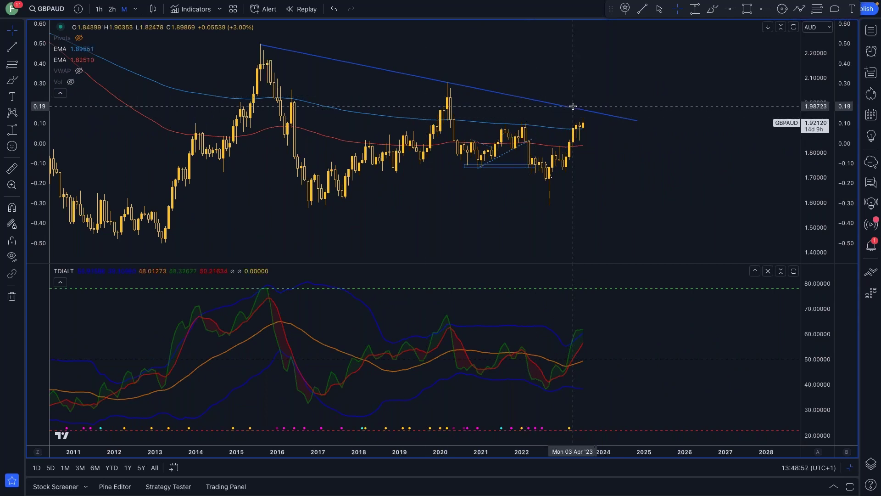
Step: Change the GBPAUD chart interval to 1 week and zoom out to about 2015–2023
click(136, 8)
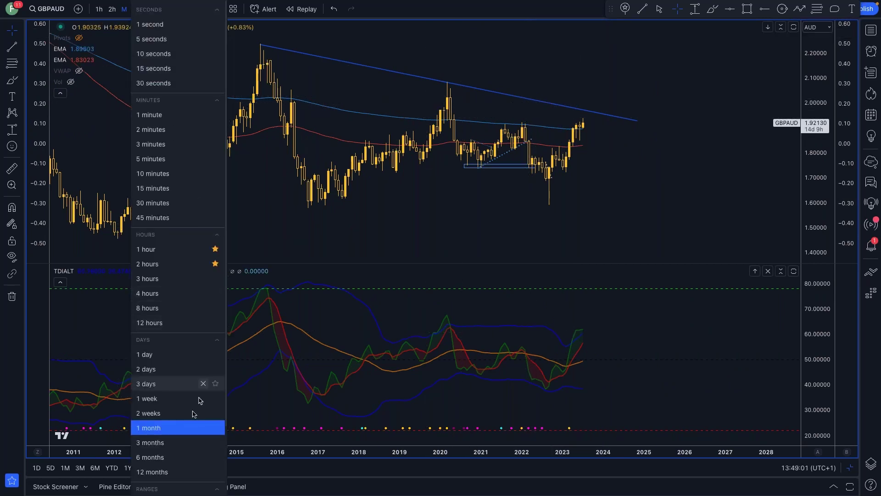
click(566, 122)
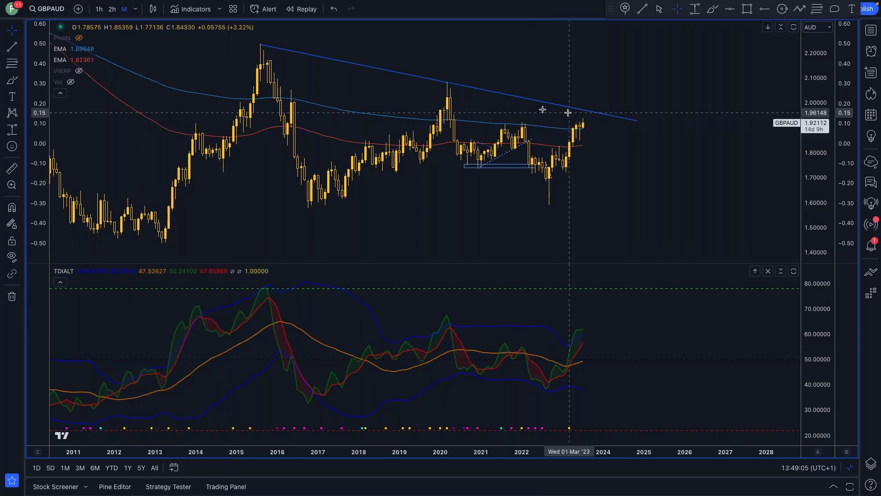
click(135, 8)
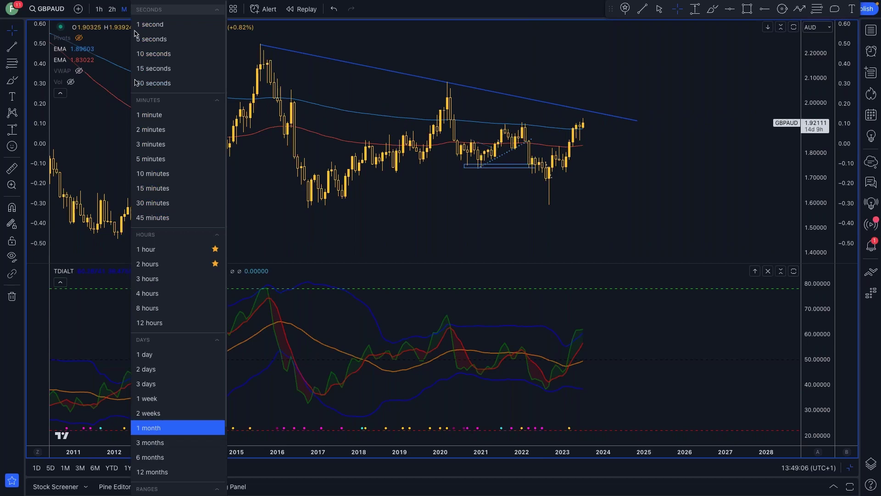
click(154, 397)
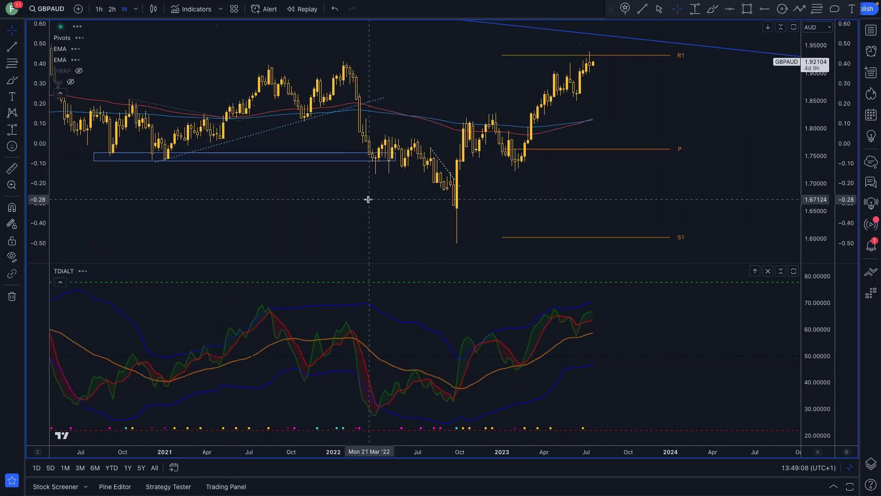
scroll(368, 199, down, 5)
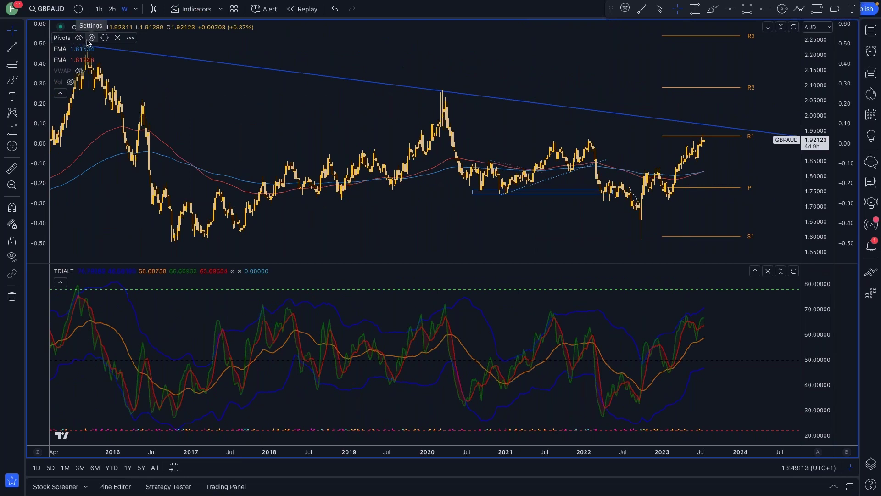
Step: Set the Pivots timeframe to Auto, after trying Weekly and Monthly, and confirm with Ok
click(91, 38)
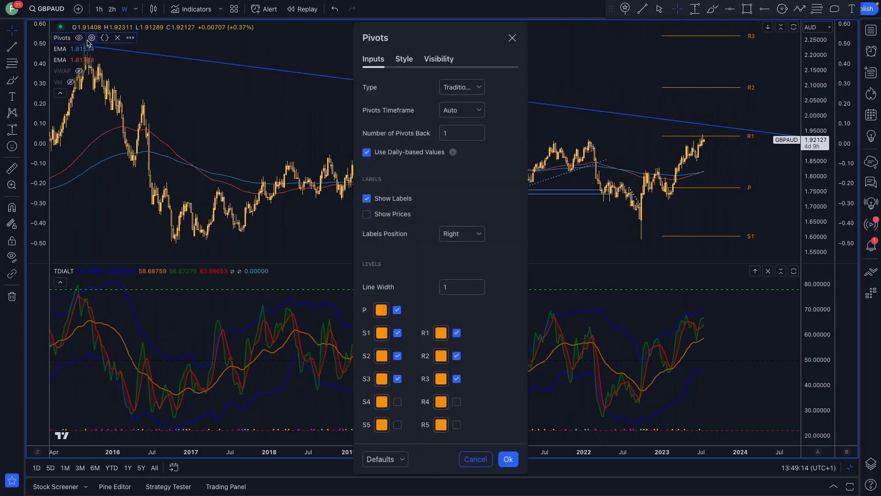
click(478, 111)
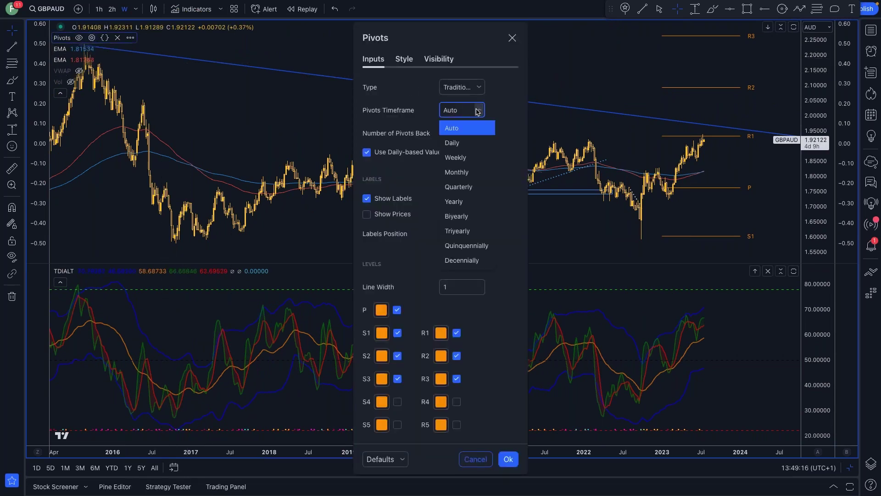
click(468, 156)
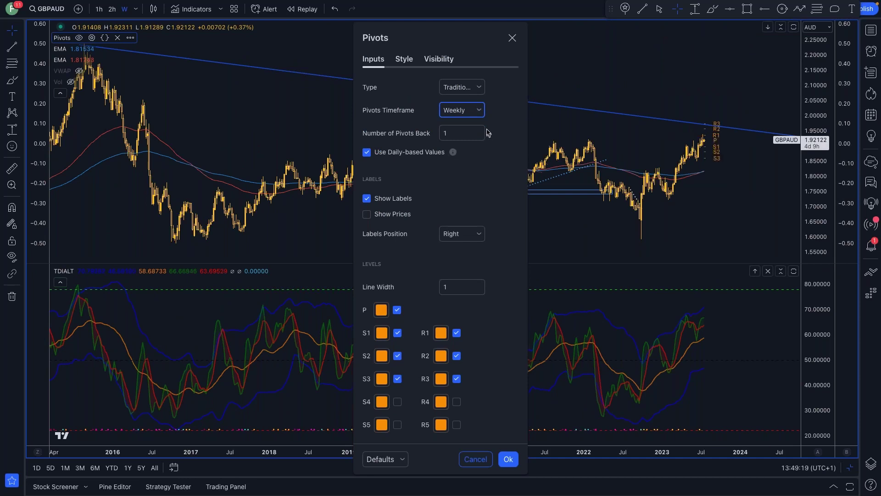
click(478, 112)
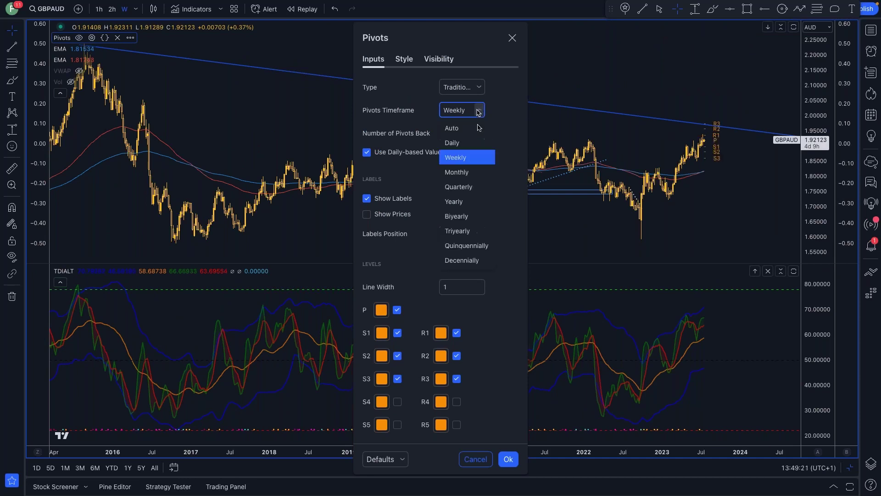
click(468, 172)
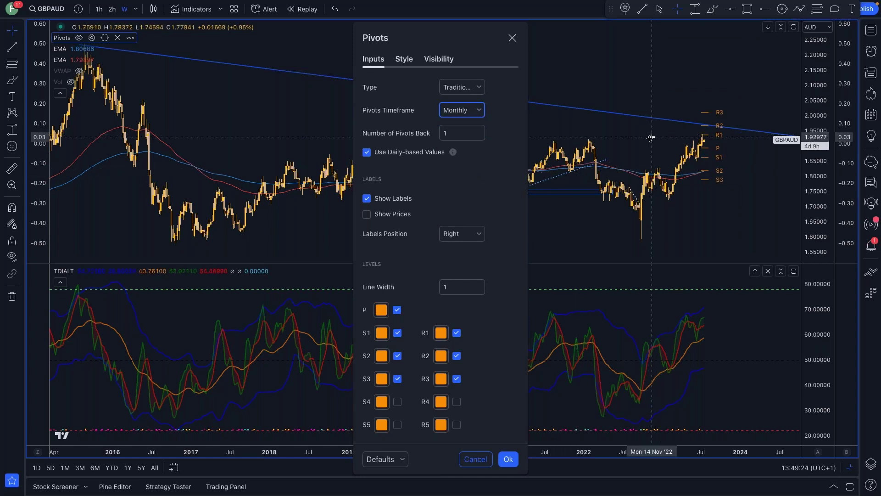
scroll(647, 139, up, 1)
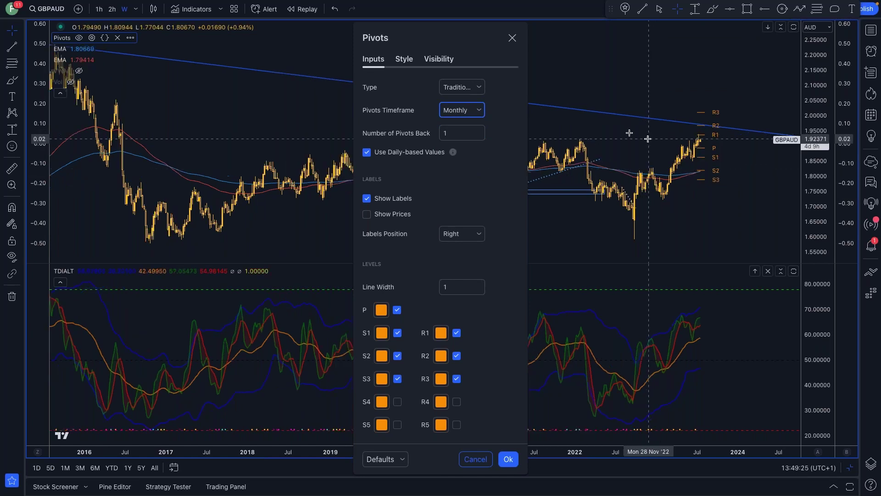
click(479, 110)
click(463, 123)
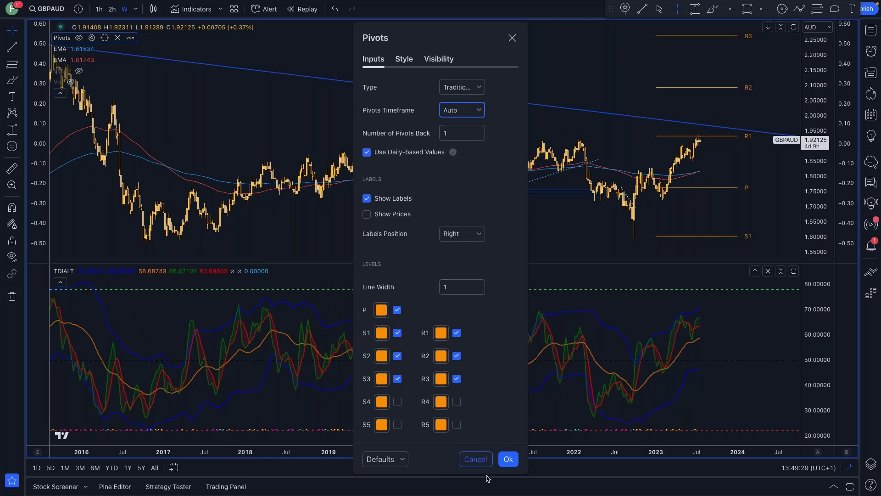
click(508, 459)
scroll(588, 216, down, 6)
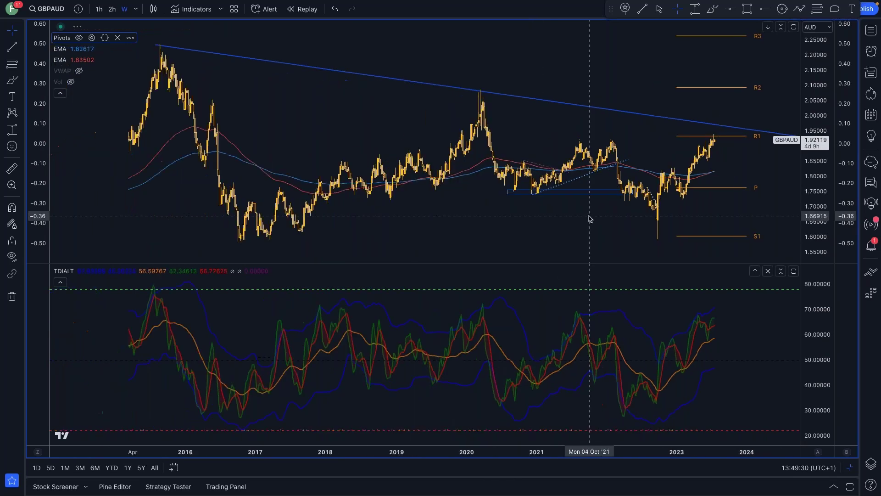
scroll(431, 92, up, 6)
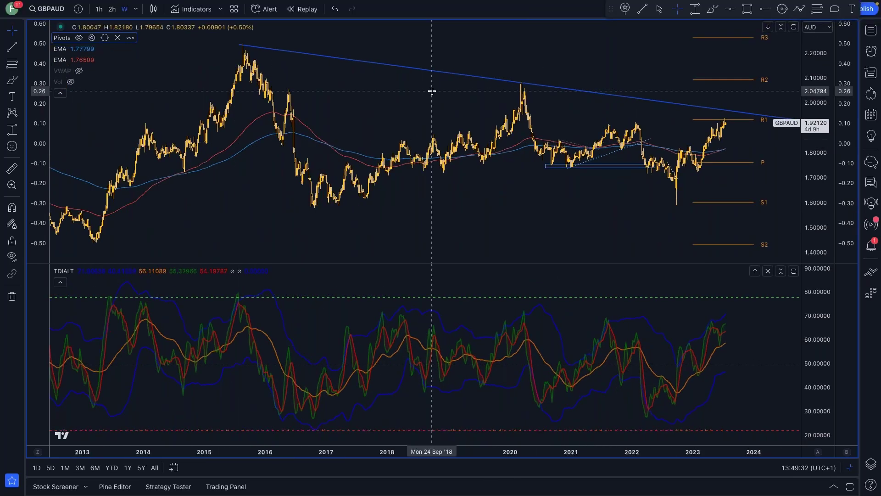
scroll(431, 94, down, 2)
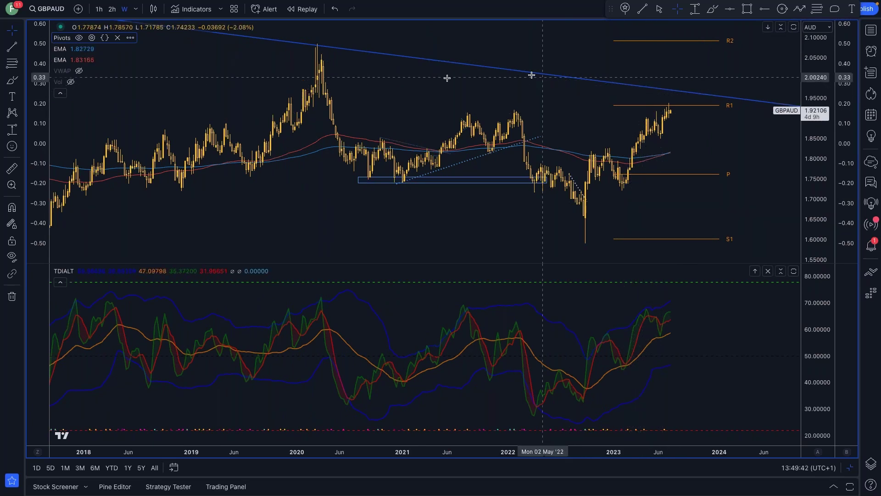
scroll(401, 94, down, 3)
scroll(660, 80, down, 1)
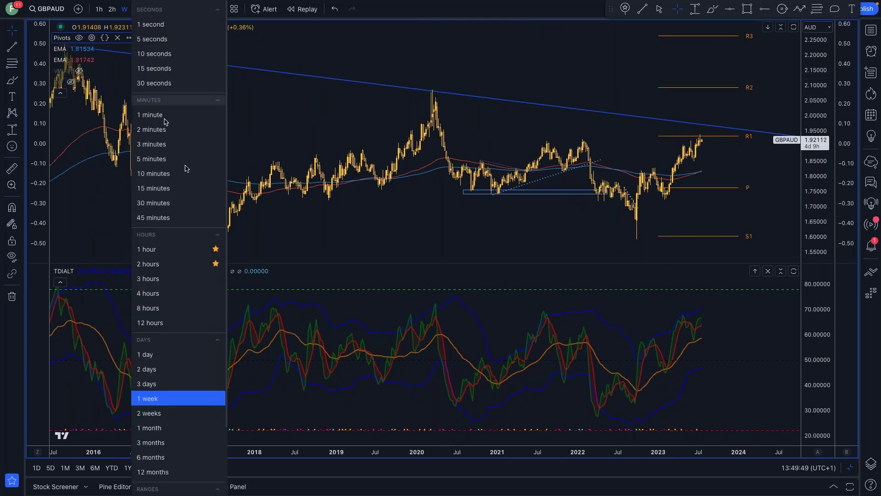
Step: Switch the GBPAUD chart to 1-day candles
click(136, 9)
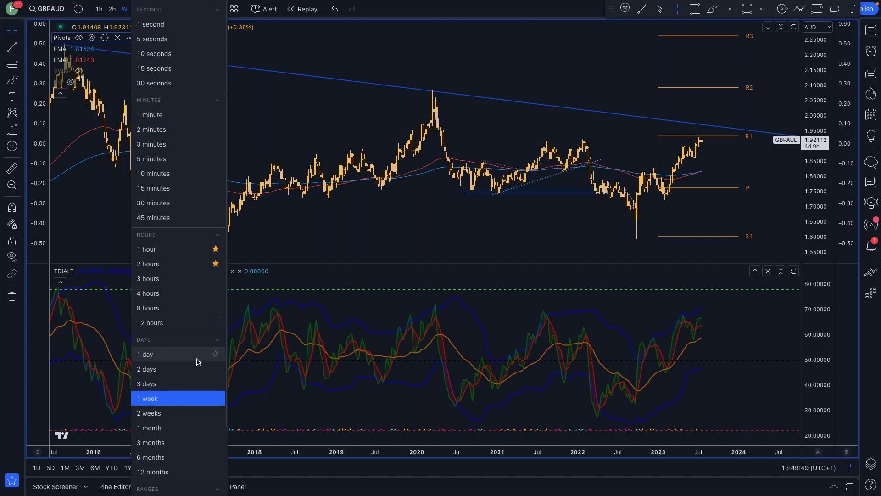
click(168, 354)
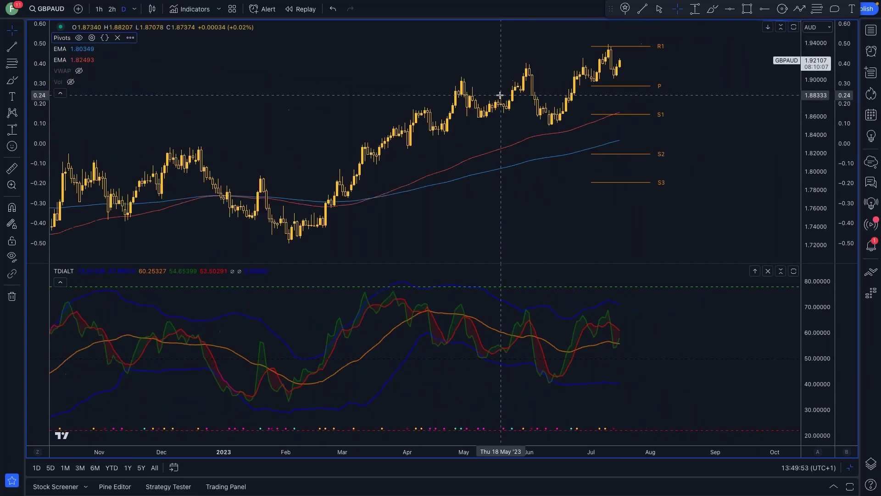
scroll(487, 89, down, 1)
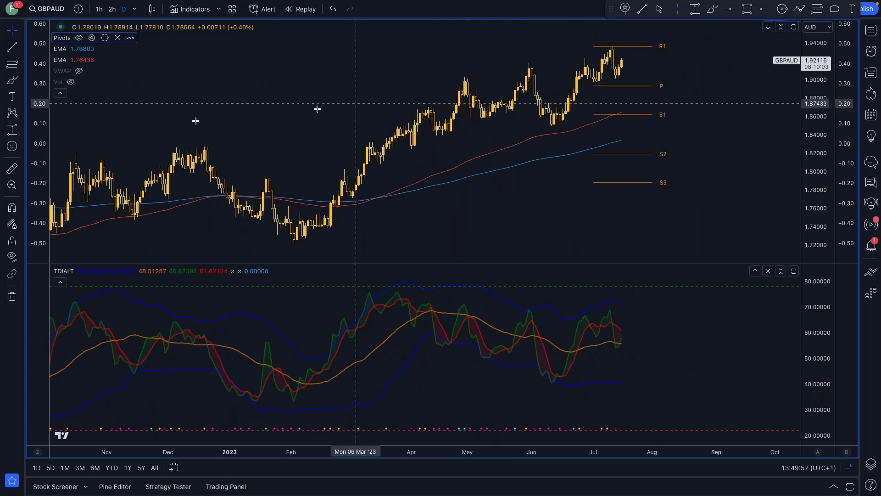
Step: Draw a rising trend line from the February low out beyond July
click(12, 46)
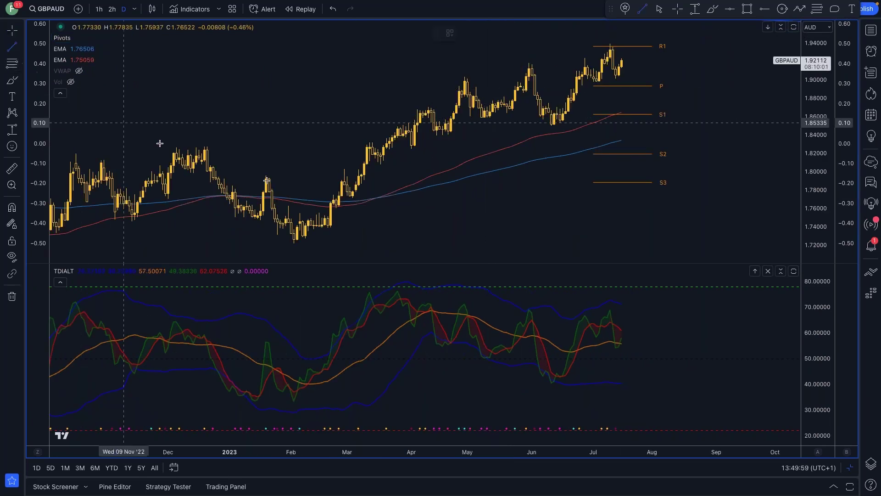
click(291, 242)
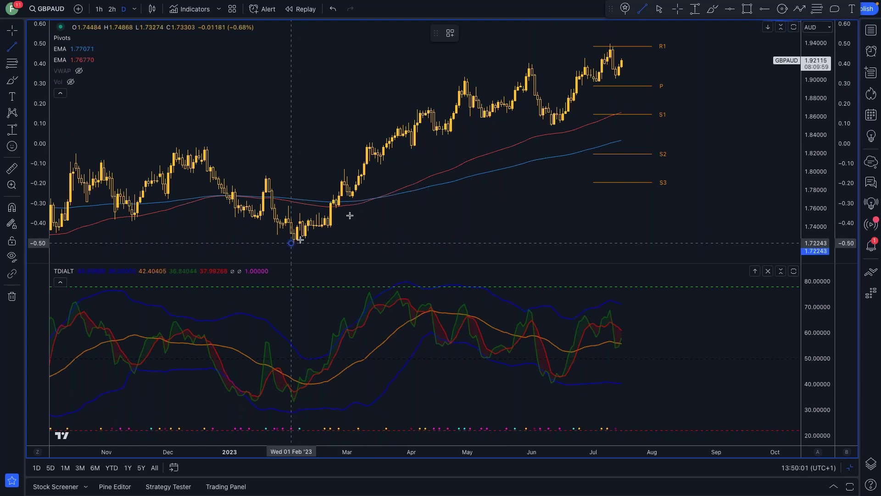
click(702, 63)
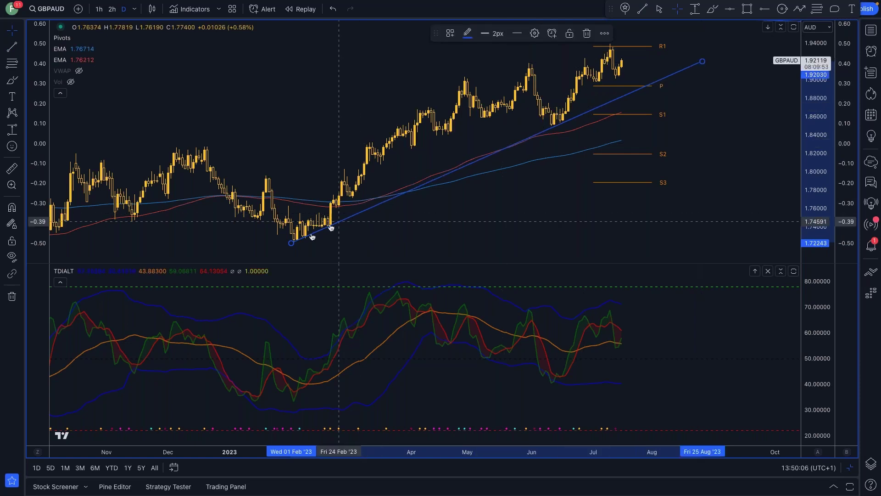
drag(296, 244, 299, 244)
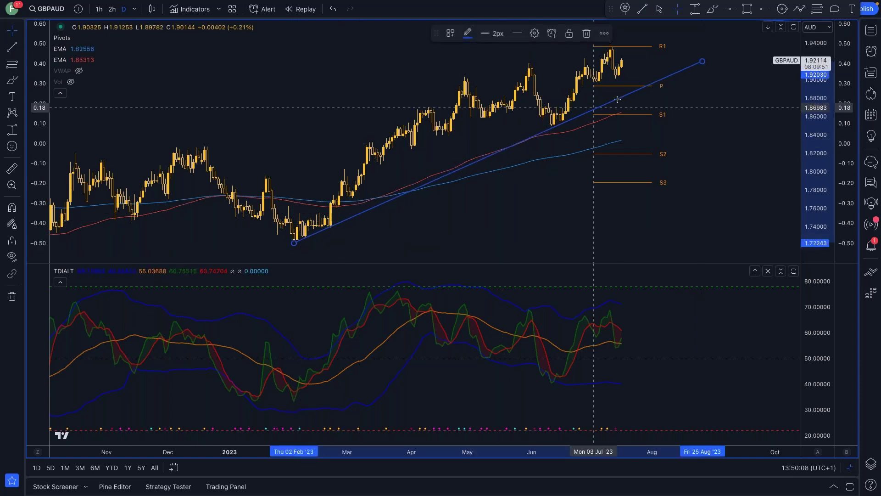
drag(700, 63, 705, 62)
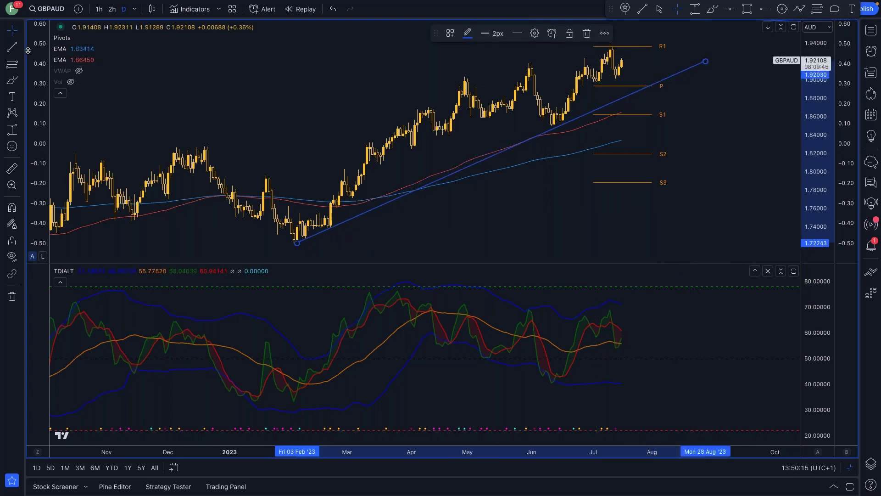
Step: Draw a second rising trend line from the late-June low extending right
click(12, 47)
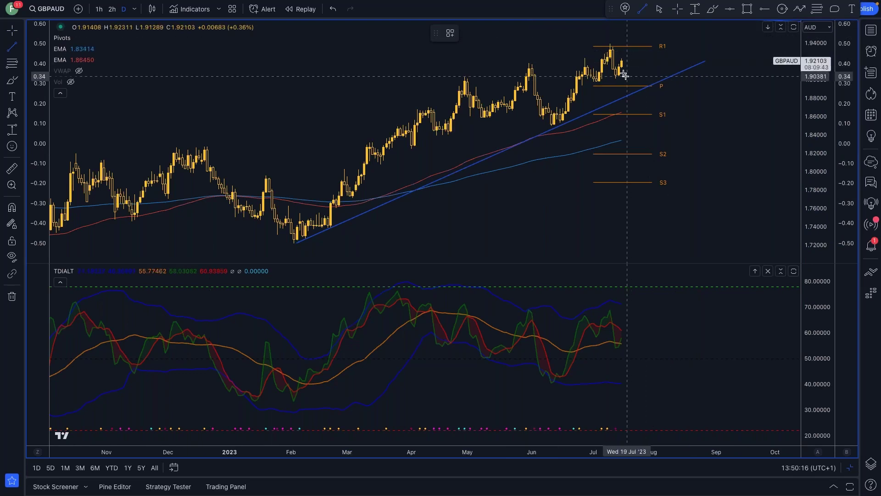
click(580, 86)
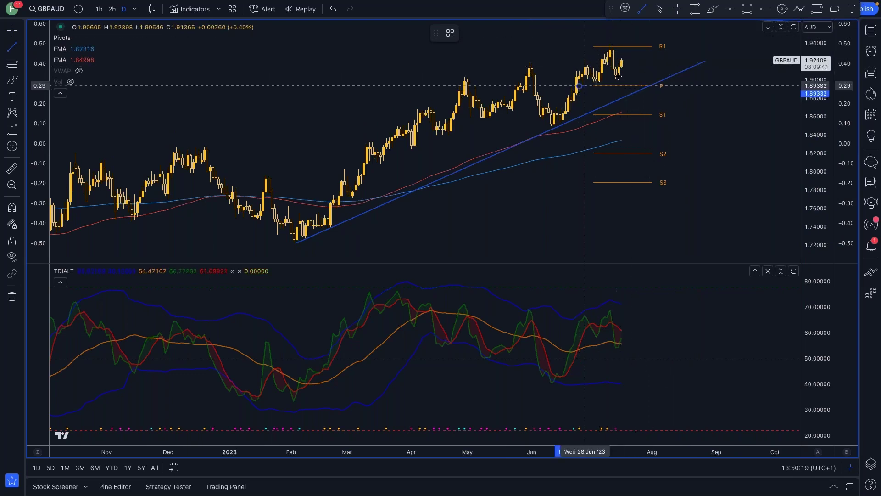
click(685, 66)
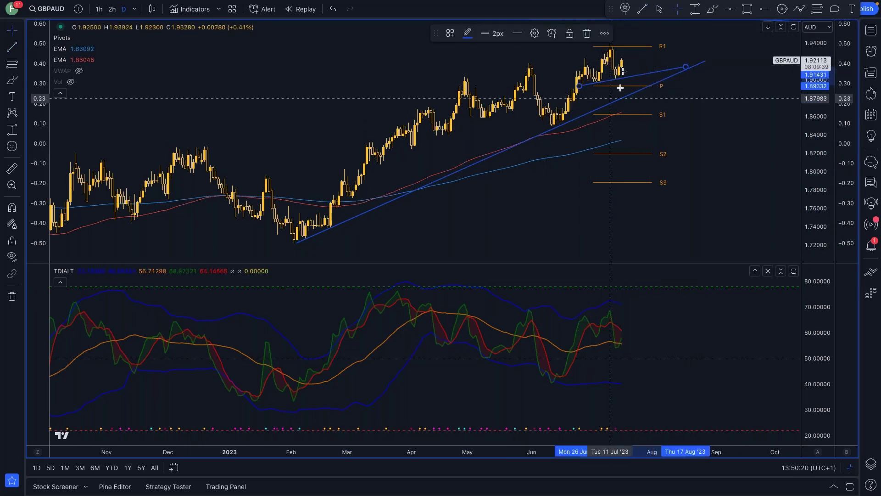
scroll(596, 91, down, 2)
scroll(600, 91, up, 3)
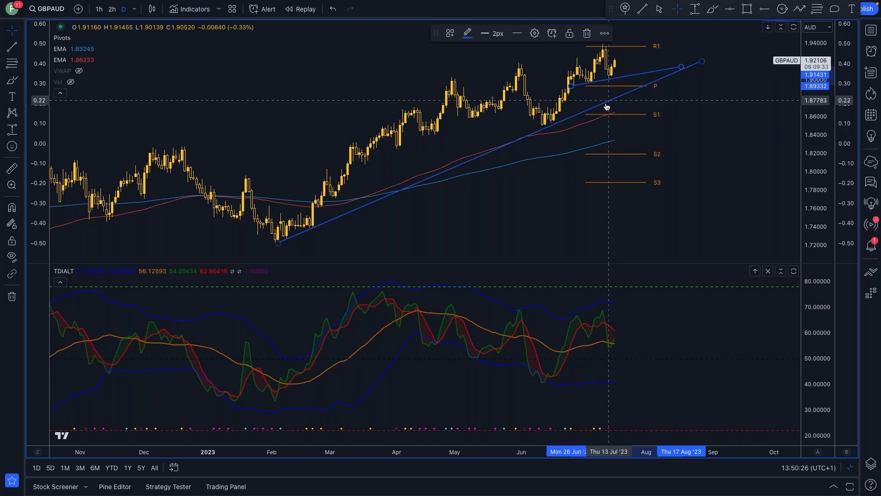
scroll(613, 111, up, 3)
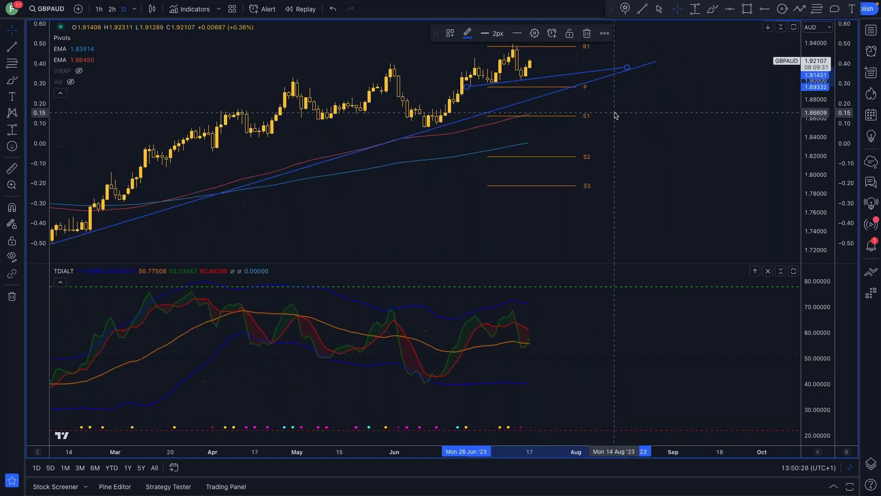
scroll(614, 115, up, 3)
scroll(596, 110, up, 2)
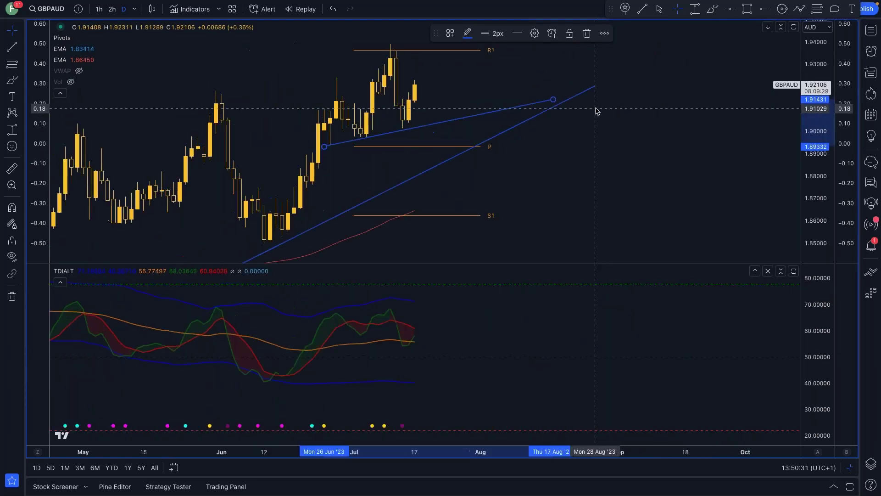
scroll(596, 110, down, 1)
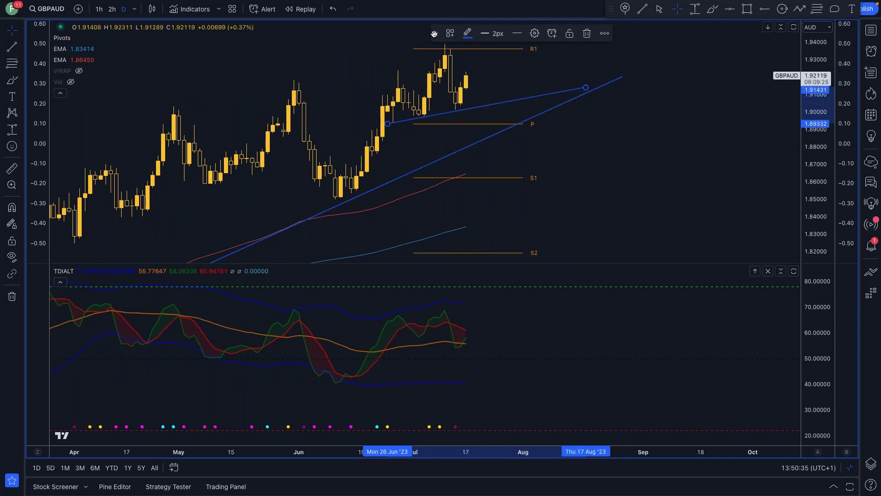
drag(436, 33, 635, 17)
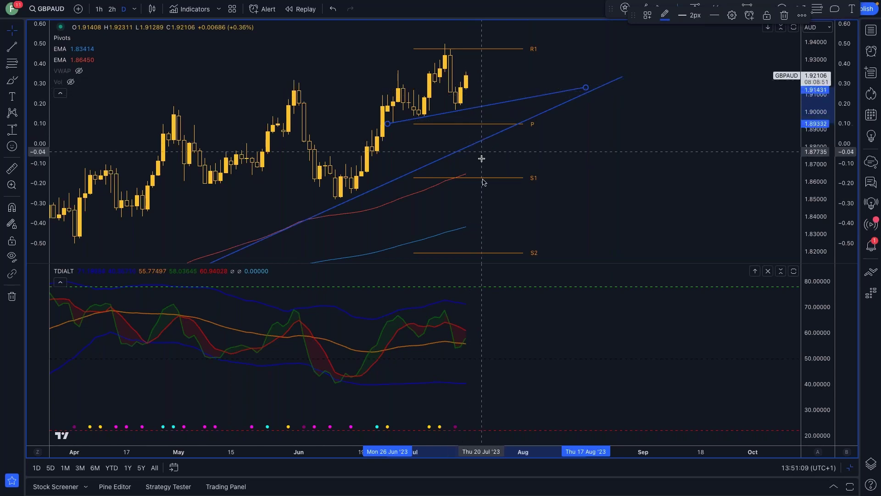
scroll(475, 122, down, 2)
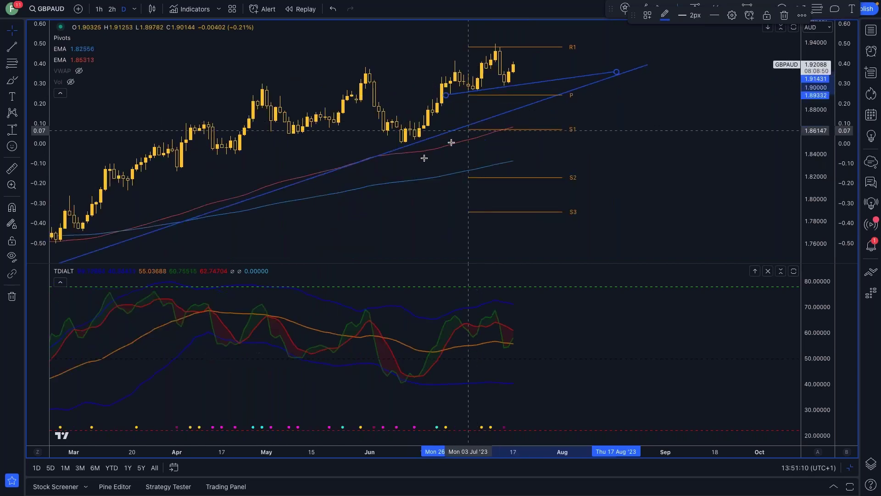
click(374, 220)
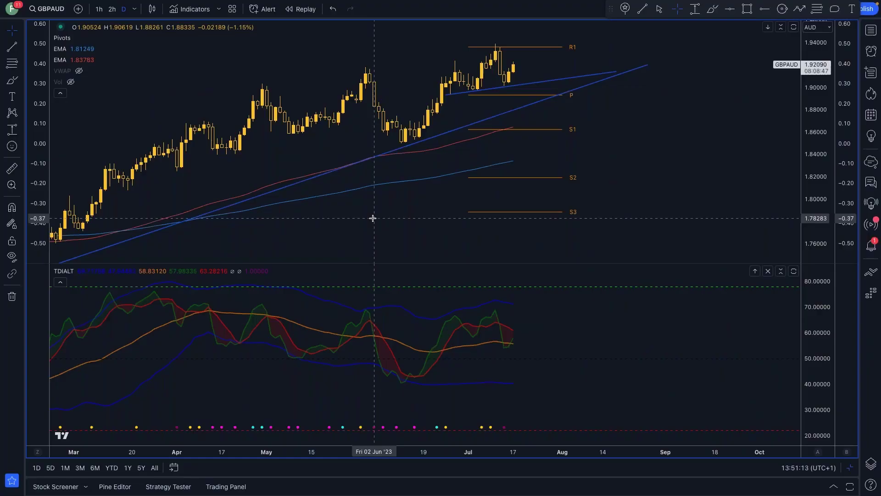
Step: Return to the Financial Source dashboard and scroll the Economic Data Tracker to the New Zealand inflation forecasts
key(alt+Tab)
key(ctrl+Tab)
key(ctrl+Tab)
key(ctrl+Tab)
key(ctrl+Tab)
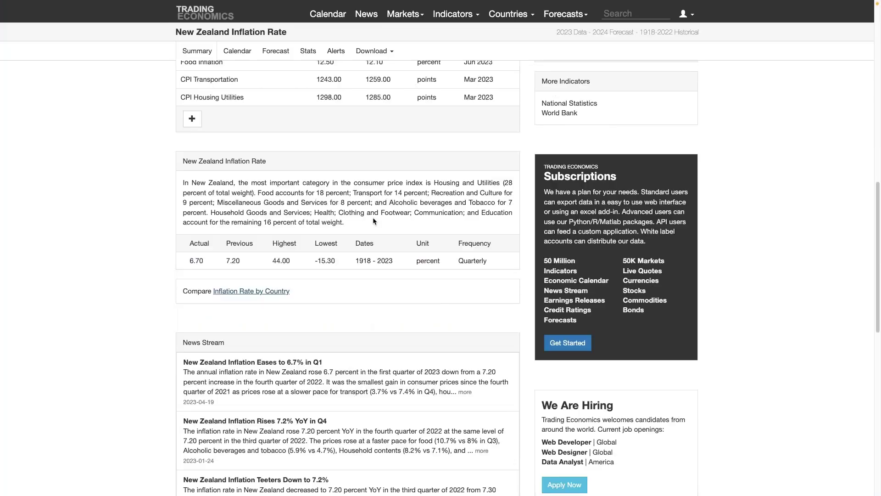
key(ctrl+Tab)
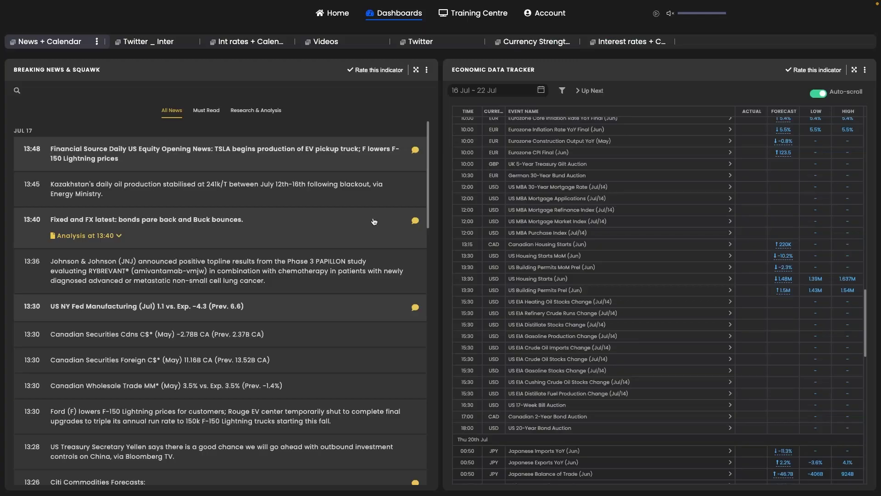
scroll(601, 228, down, 3)
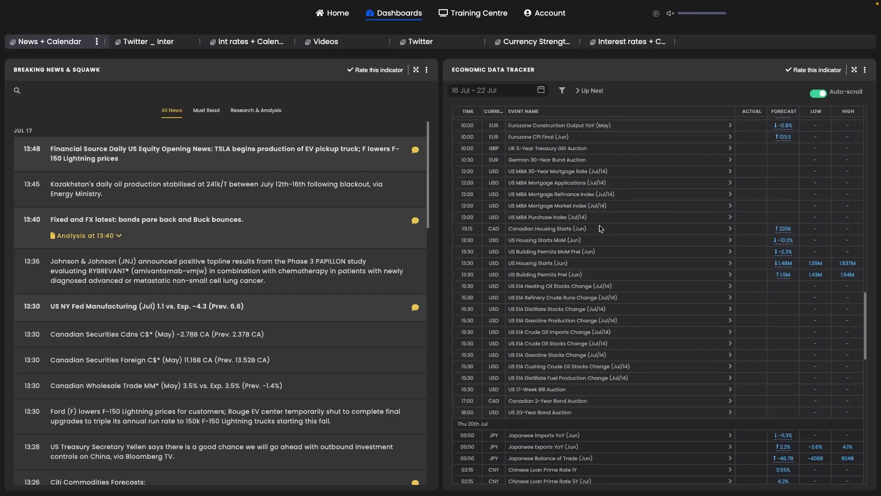
scroll(601, 228, up, 15)
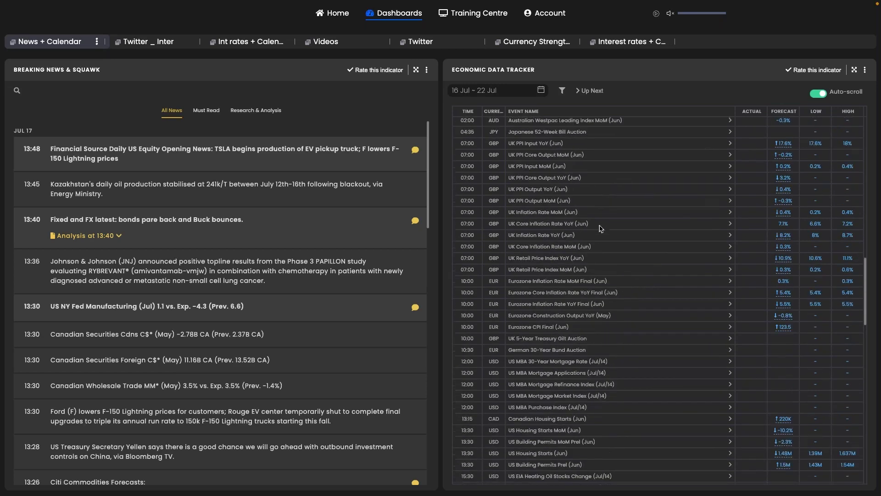
scroll(600, 228, down, 4)
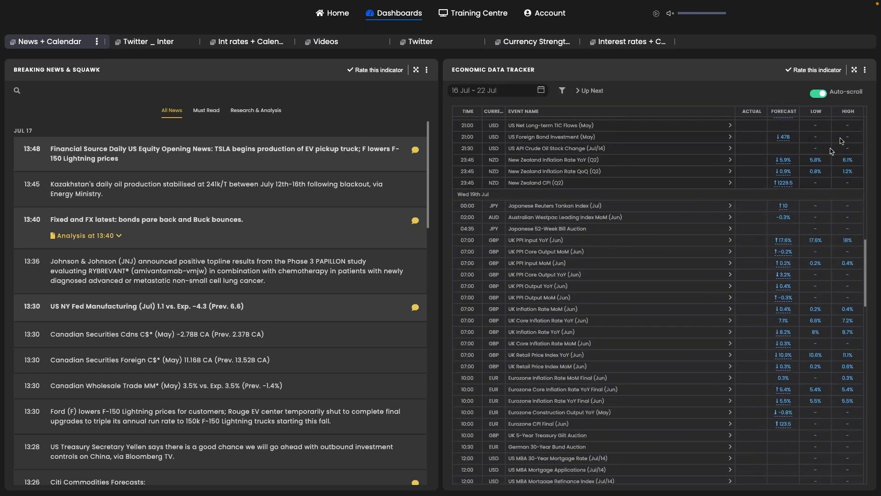
Step: Expand the Economic Data Tracker to full window and scroll through its releases
click(853, 70)
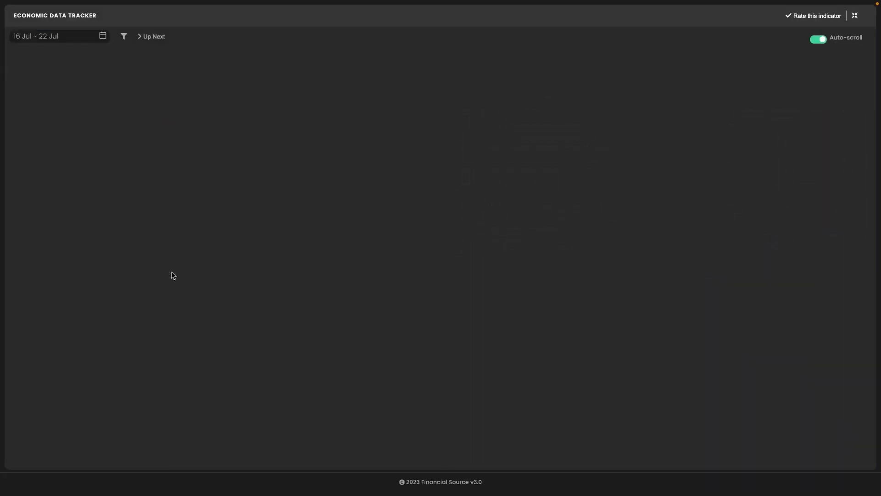
scroll(195, 287, up, 5)
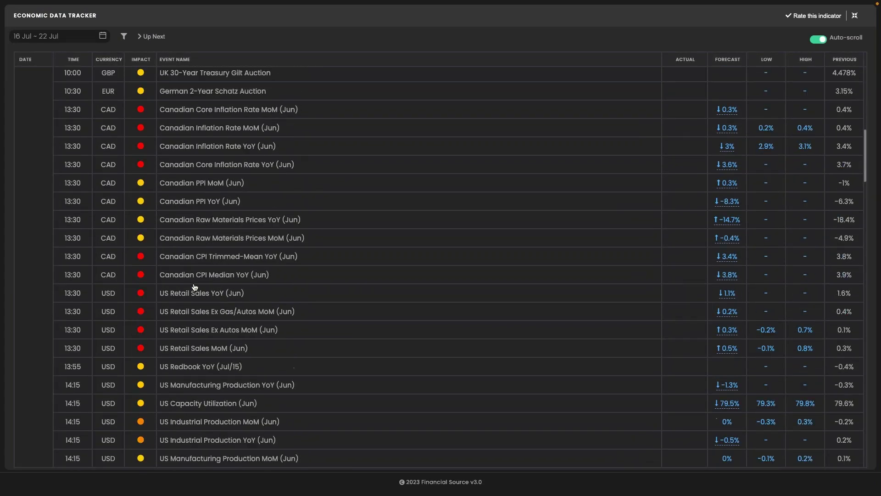
scroll(195, 287, down, 6)
scroll(195, 286, down, 10)
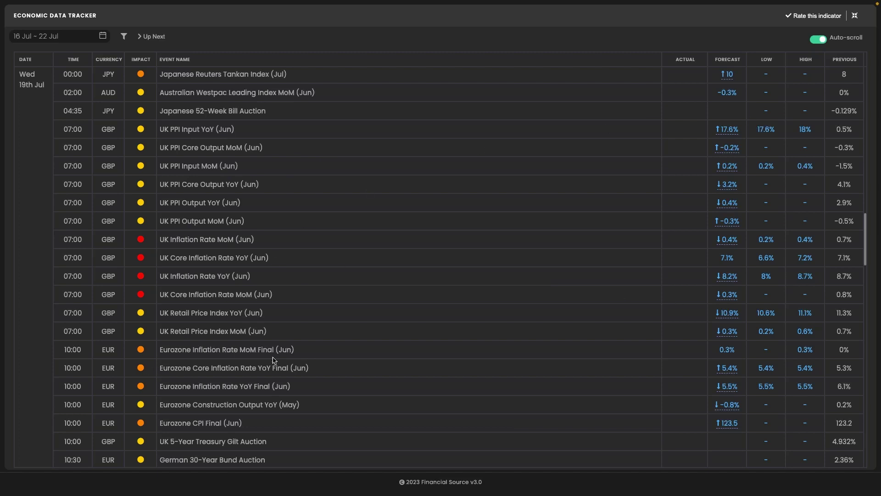
scroll(270, 362, down, 1)
scroll(275, 358, down, 5)
scroll(279, 355, up, 5)
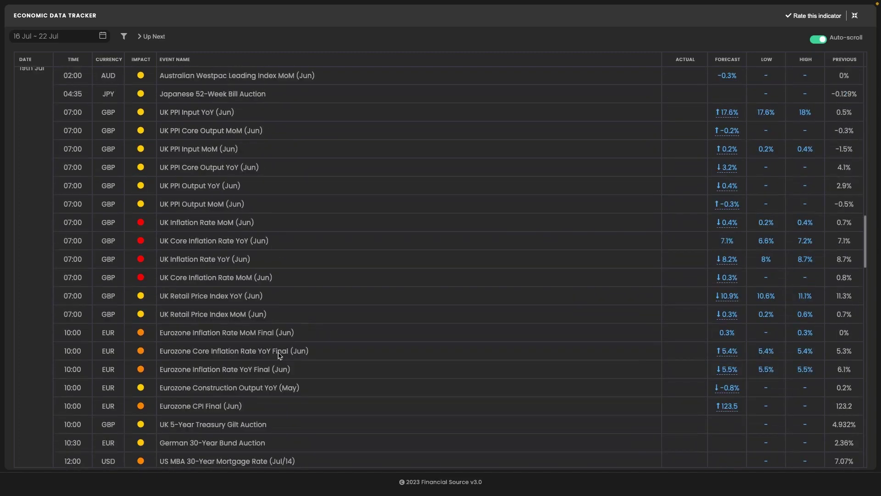
scroll(279, 355, up, 4)
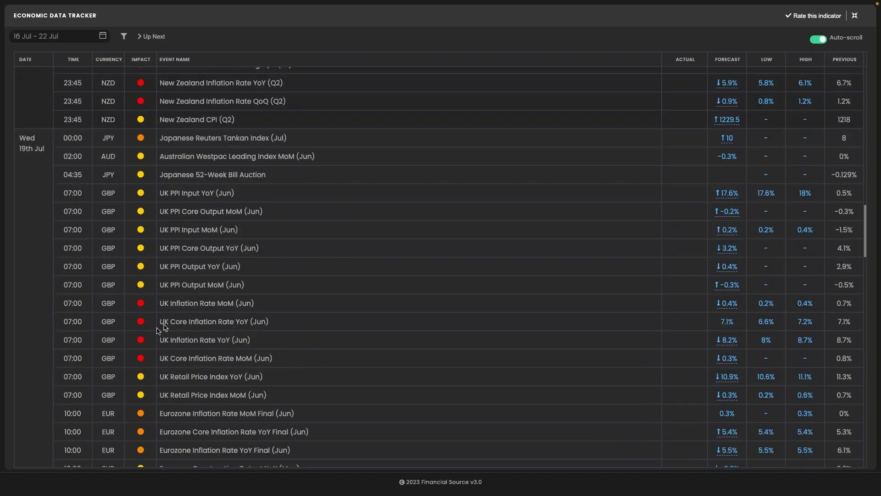
scroll(232, 274, down, 4)
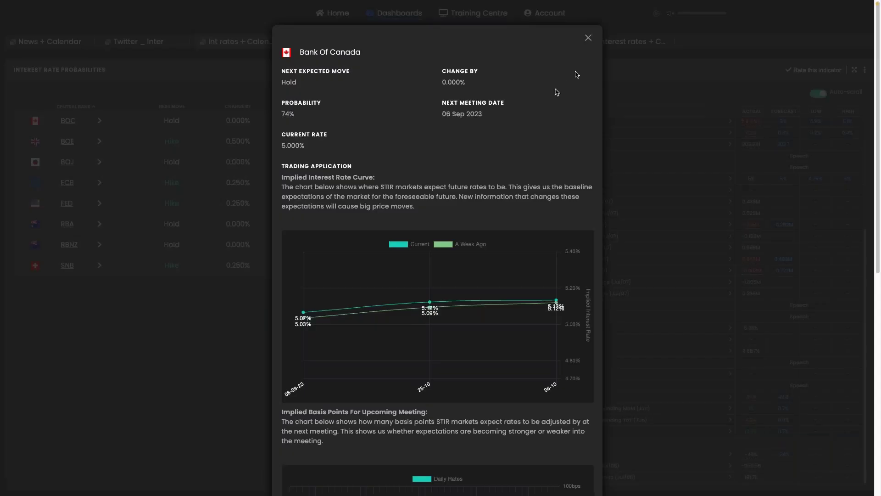
Step: Close the Bank Of Canada details, open the Bank Of England ones, and scroll to its chart
click(588, 38)
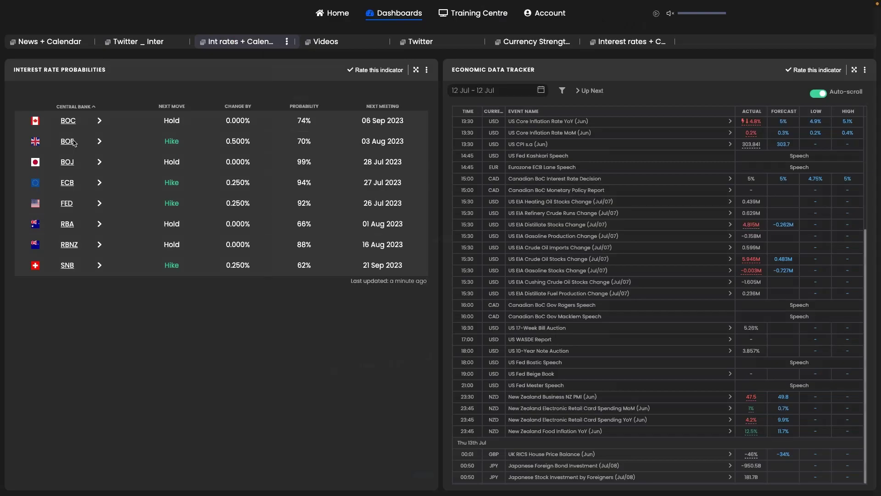
click(68, 141)
scroll(449, 305, down, 2)
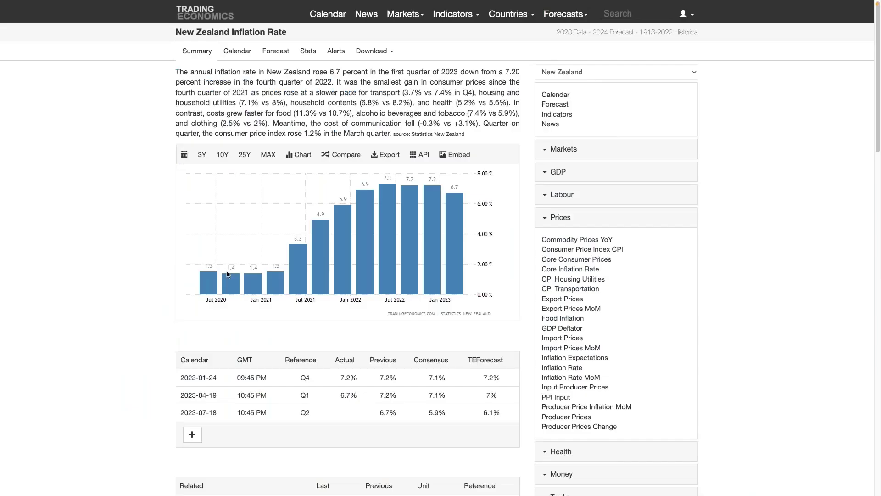
Step: Open United Kingdom from the G20 inflation table, then its Core Inflation Rate page
scroll(227, 274, down, 10)
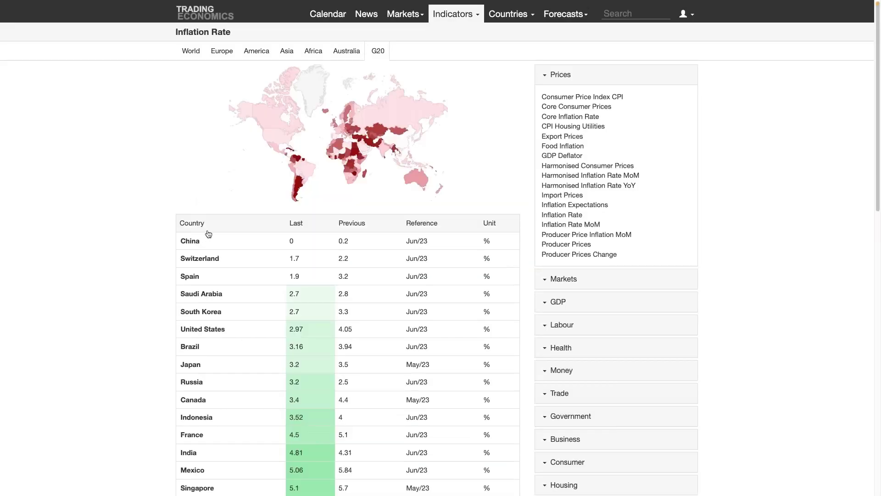
scroll(213, 348, down, 2)
scroll(213, 346, down, 5)
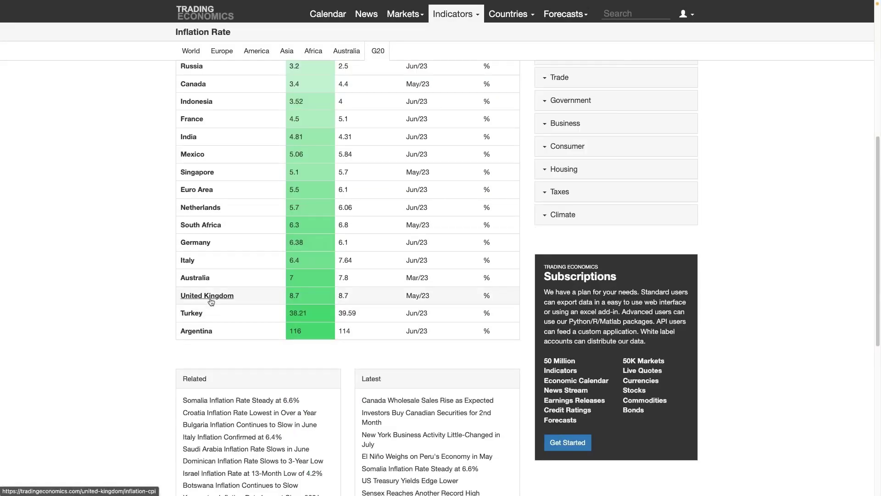
click(210, 298)
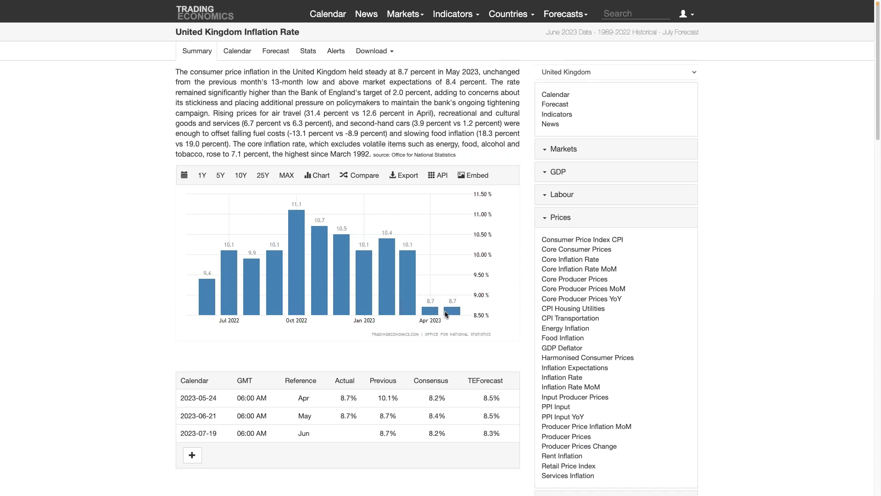
scroll(445, 310, down, 4)
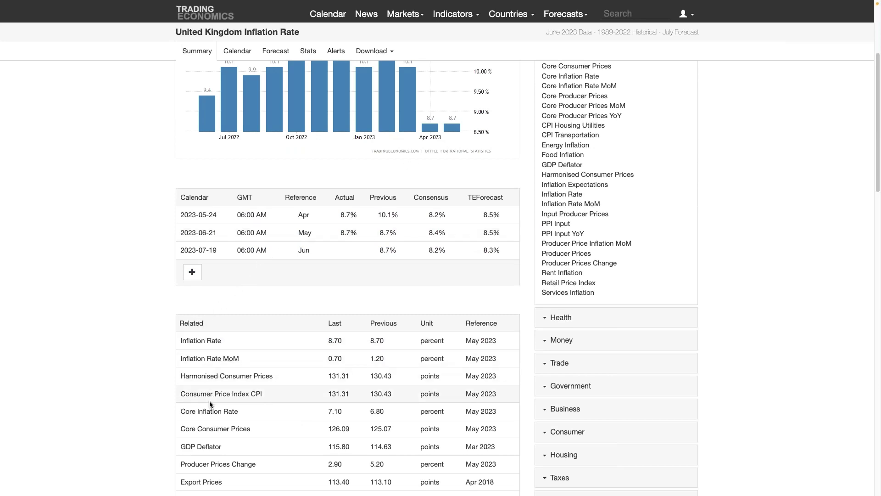
click(210, 411)
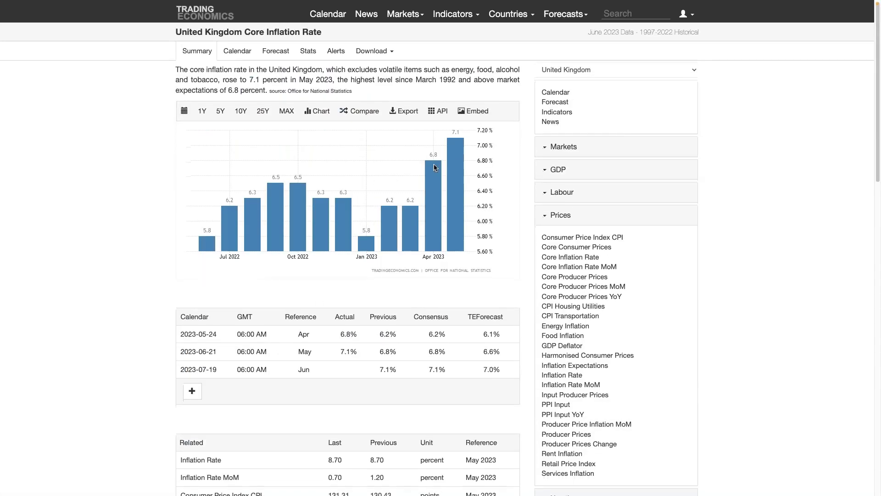
scroll(434, 164, down, 1)
scroll(435, 167, down, 2)
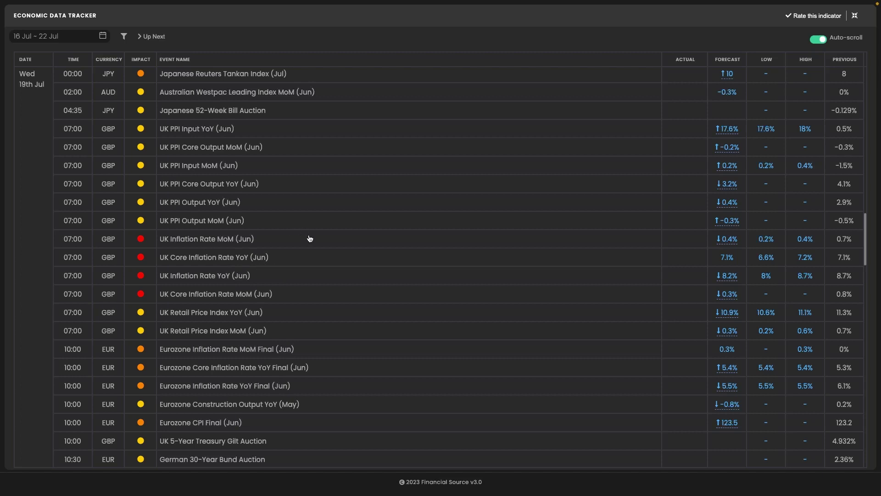
Step: Close the context menu, check the 8.2% forecast, and scroll the tracker to Thu 20th Jul
click(431, 205)
mouse_move(730, 274)
scroll(688, 222, down, 4)
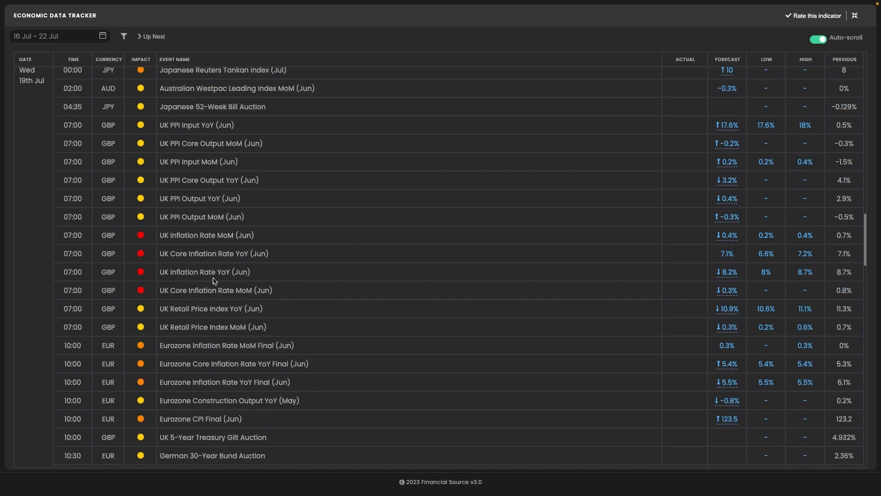
scroll(213, 280, down, 2)
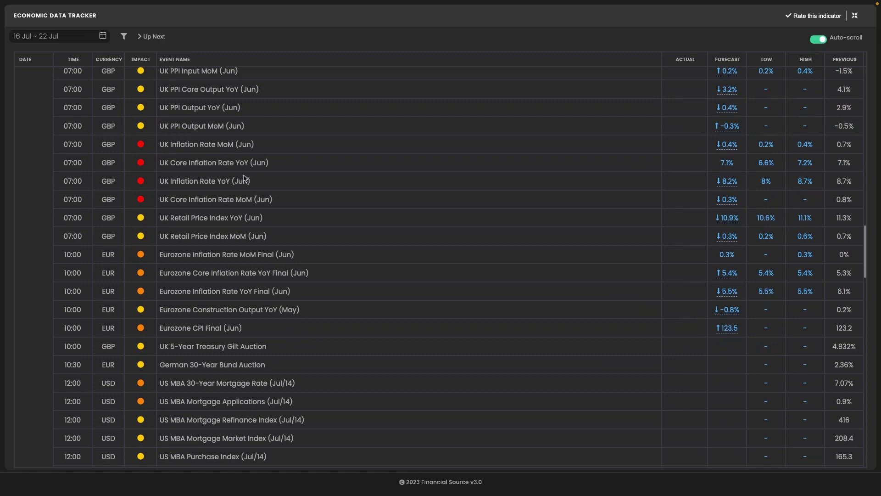
scroll(244, 179, down, 5)
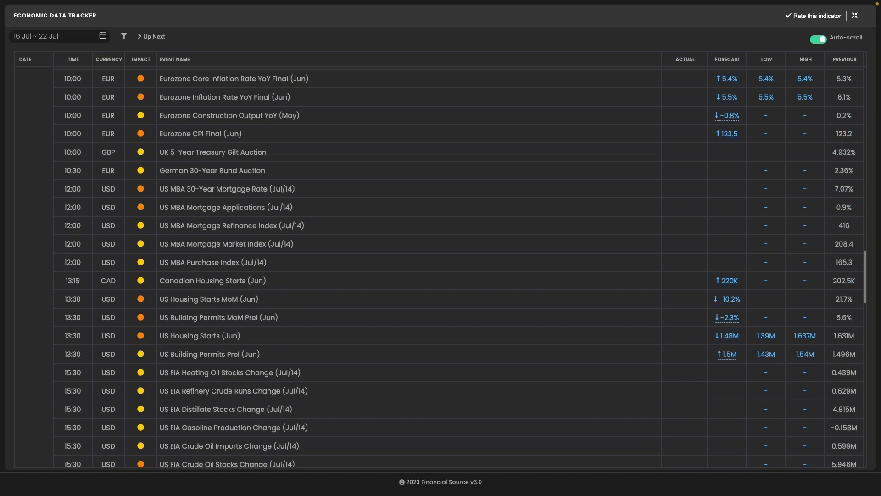
scroll(448, 250, down, 5)
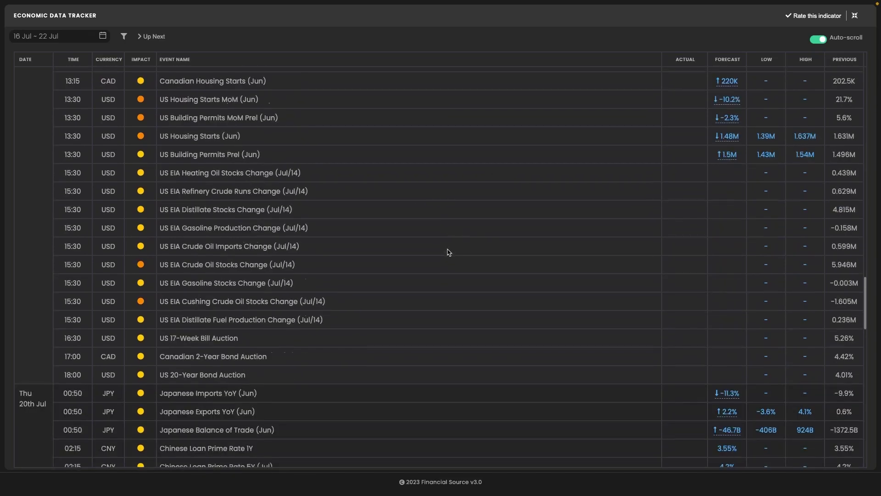
scroll(449, 252, down, 7)
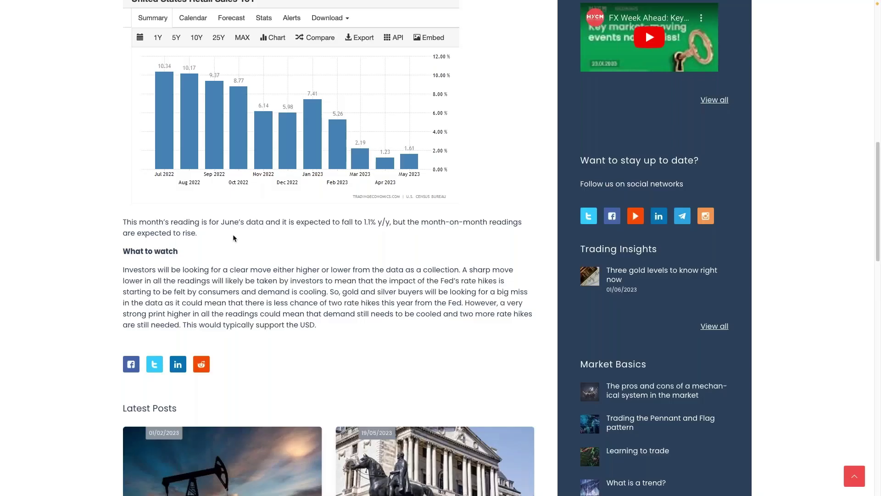
Step: Open Central Bank Watch under Market Fundamentals, then the RBA inflation article, scrolling to its STIR chart
scroll(229, 231, up, 10)
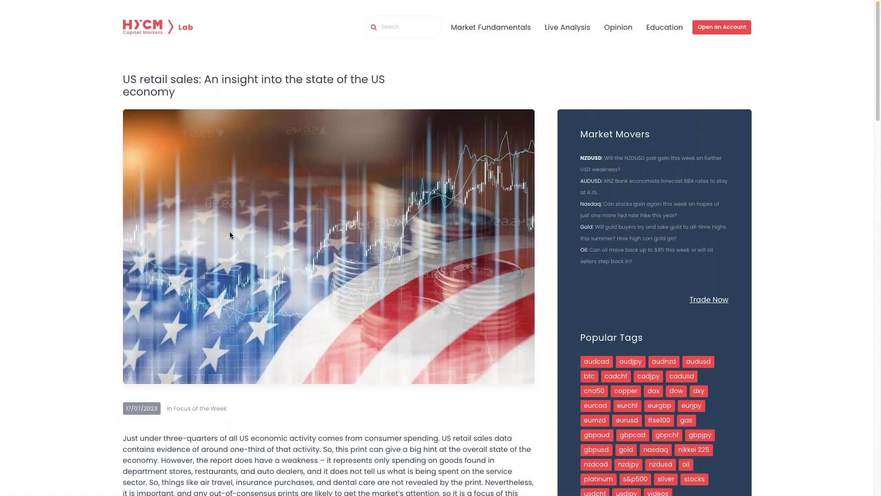
mouse_move(481, 22)
click(488, 104)
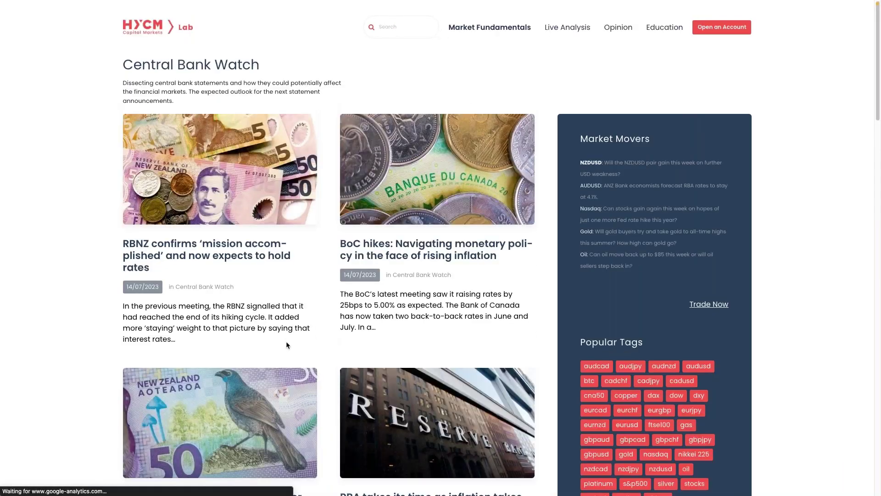
scroll(286, 345, down, 2)
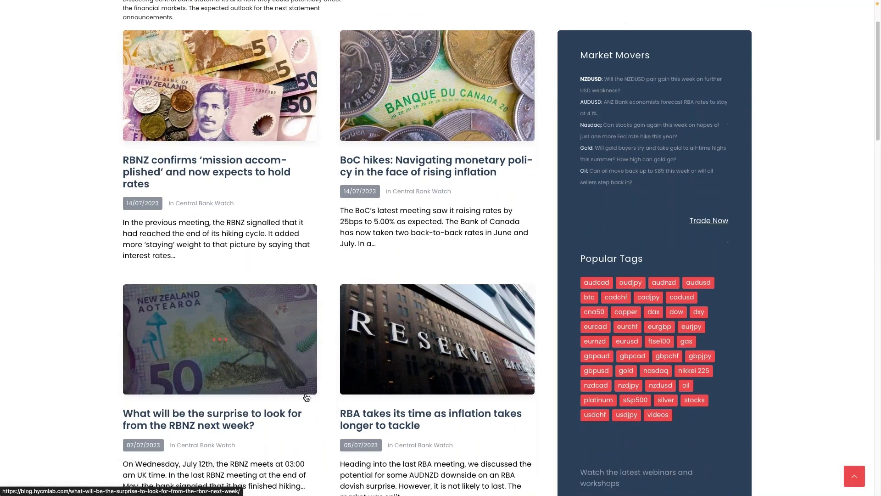
scroll(349, 367, down, 2)
click(391, 342)
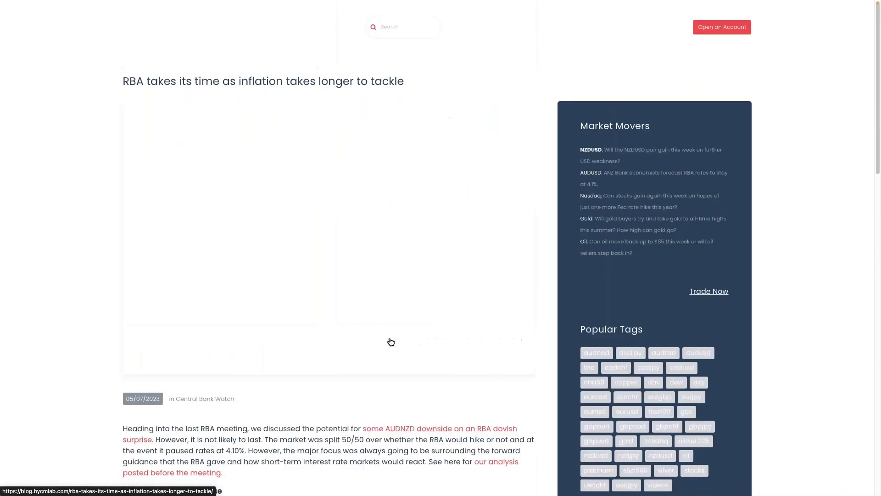
scroll(390, 342, down, 2)
scroll(390, 342, down, 10)
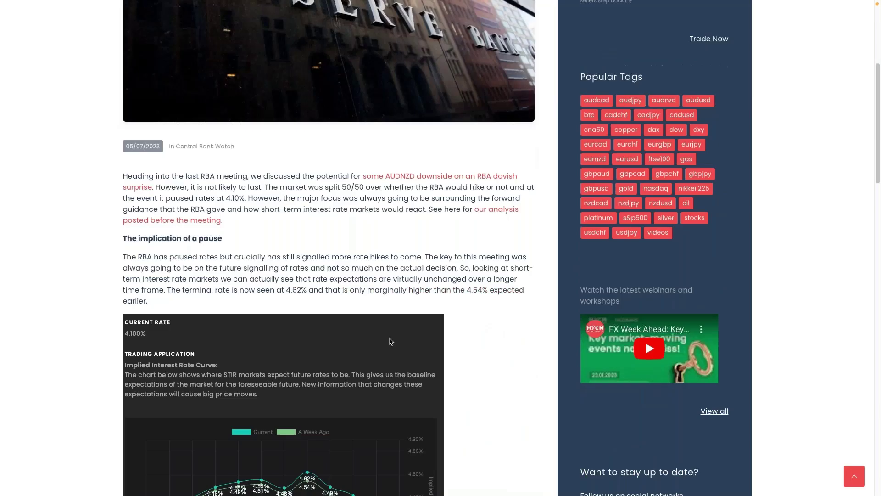
scroll(389, 337, down, 1)
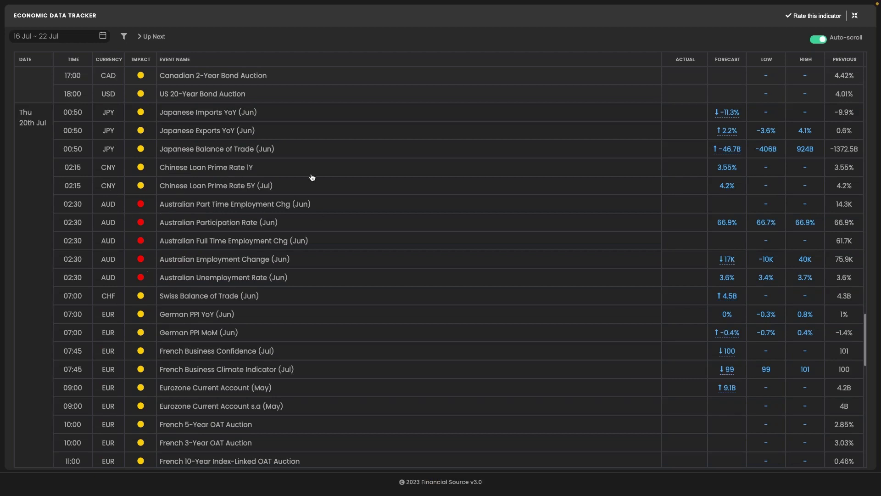
scroll(209, 215, up, 10)
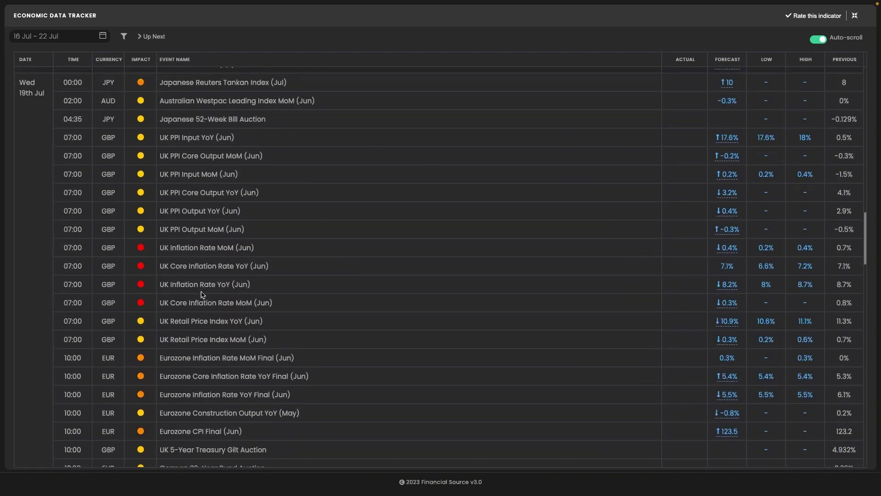
scroll(203, 294, down, 10)
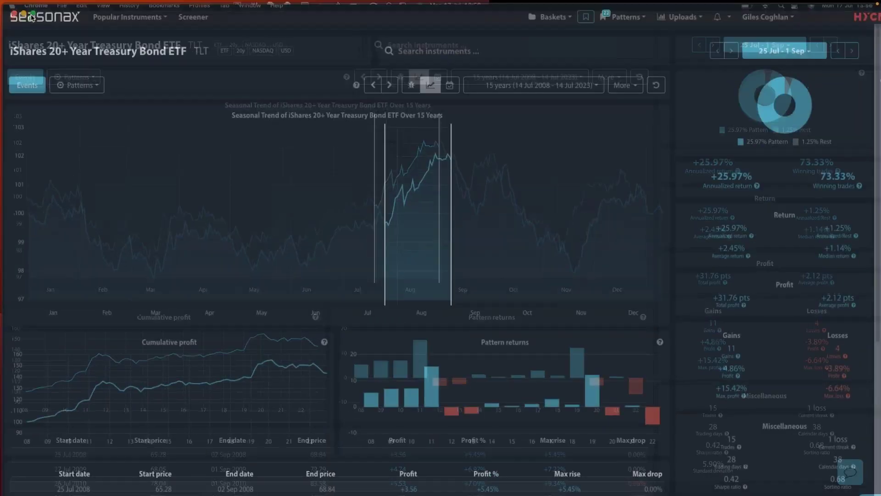
Step: Duplicate the Seasonax page into a new tab, move it forward and make the browser full screen
click(193, 60)
key(super+c)
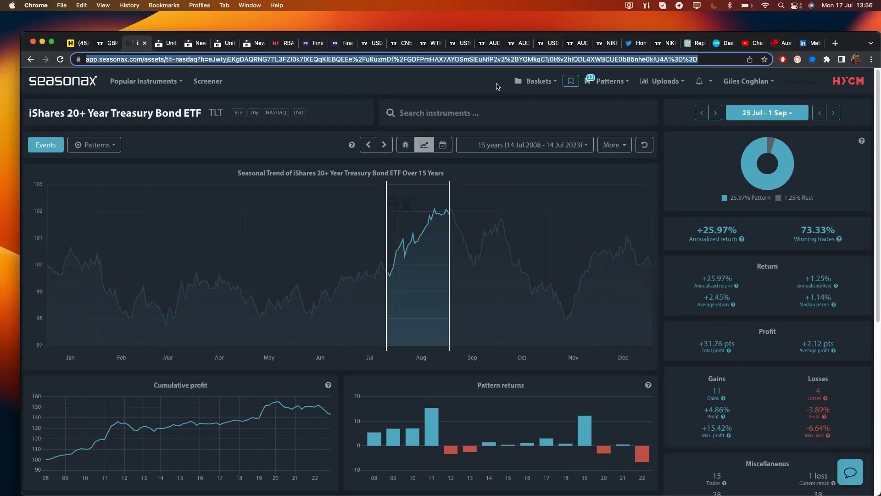
click(835, 43)
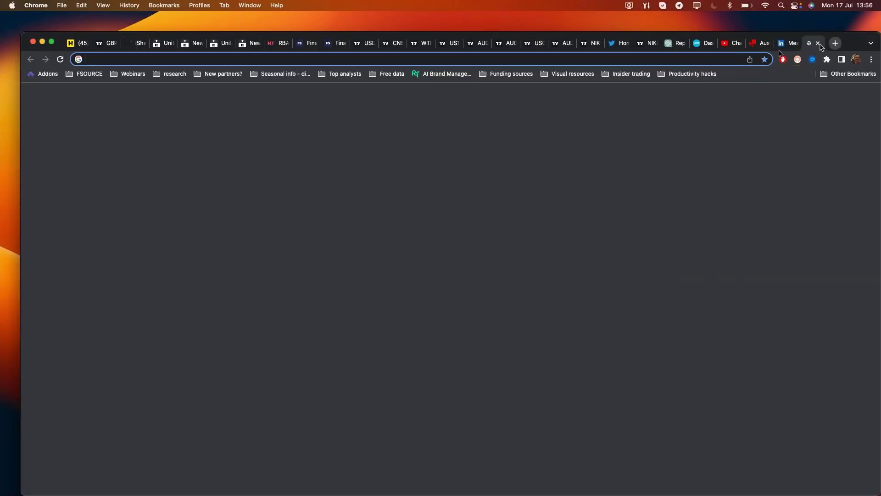
click(733, 54)
key(super+v)
key(Return)
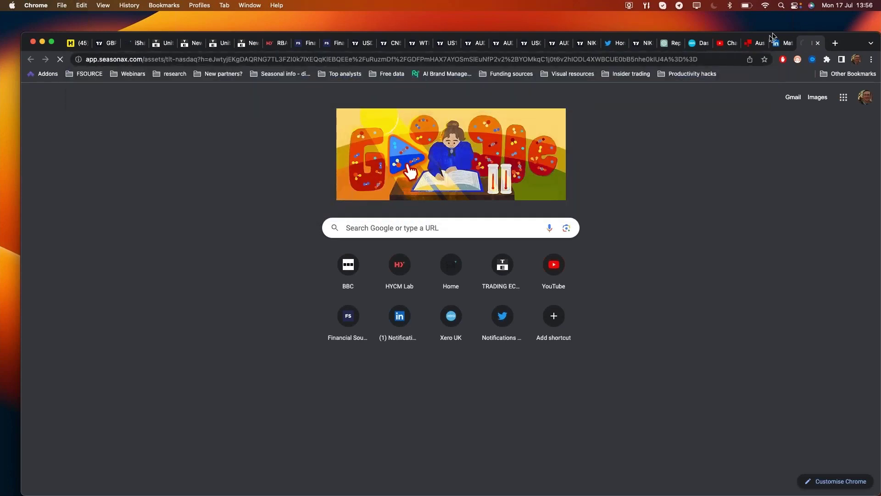
drag(807, 46, 148, 49)
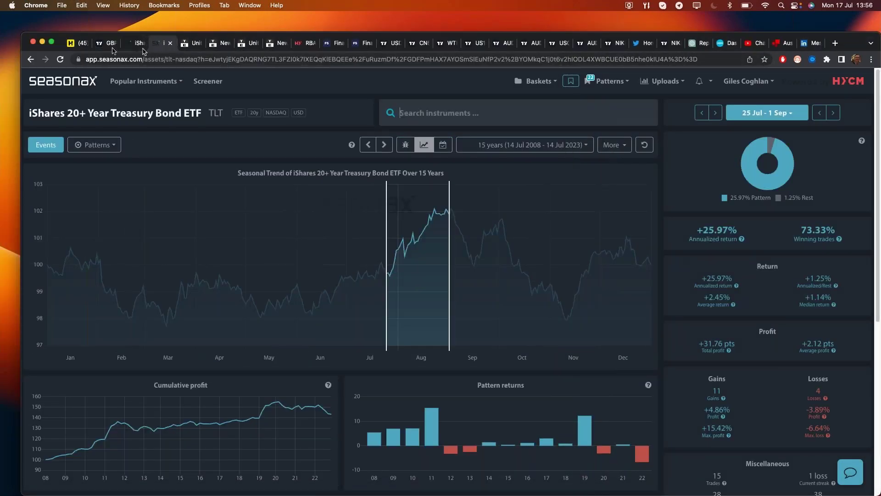
click(53, 44)
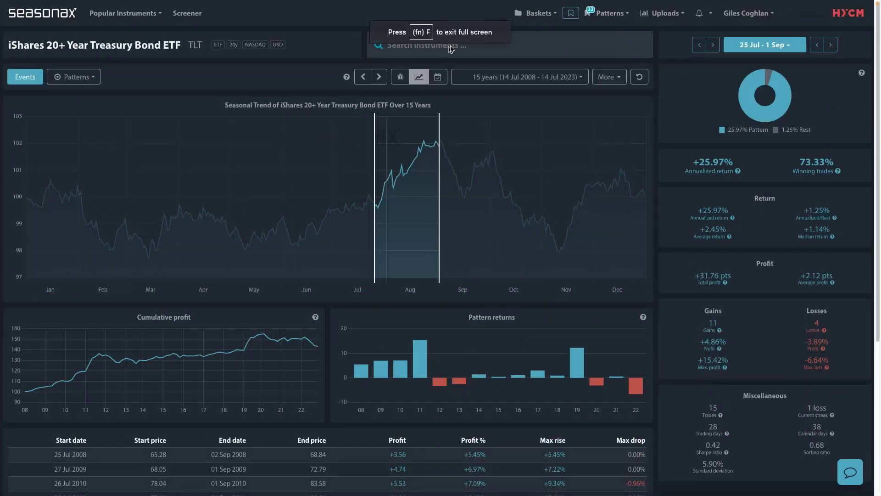
Step: Load GBPJPY and mark the 17 Jul–2 Sep seasonal window with a 15-year lookback
click(459, 52)
text(GBPJPY)
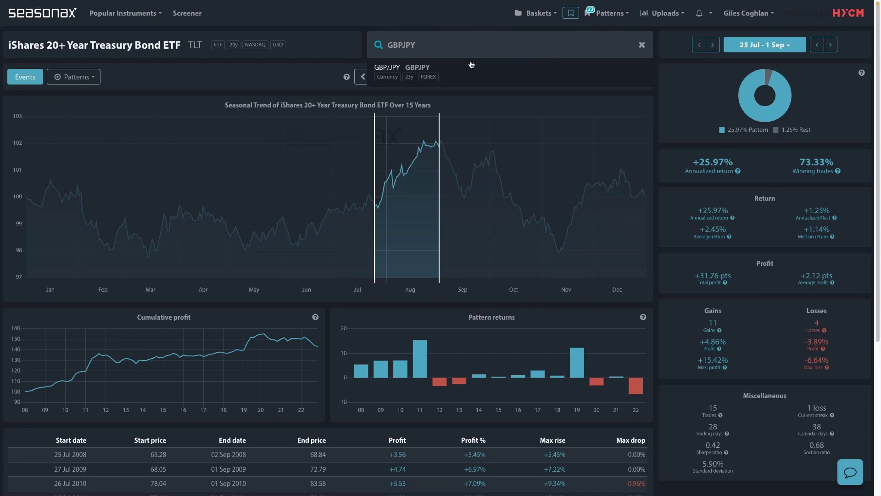
click(472, 64)
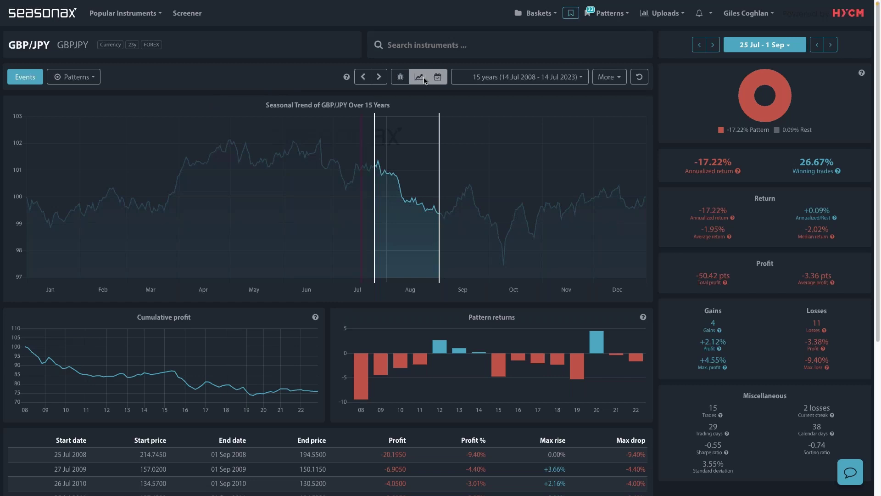
click(365, 125)
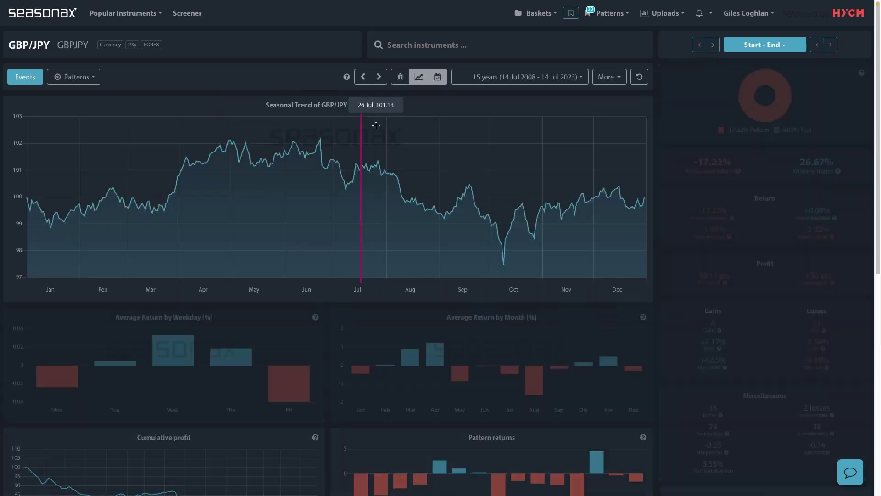
drag(362, 125, 502, 162)
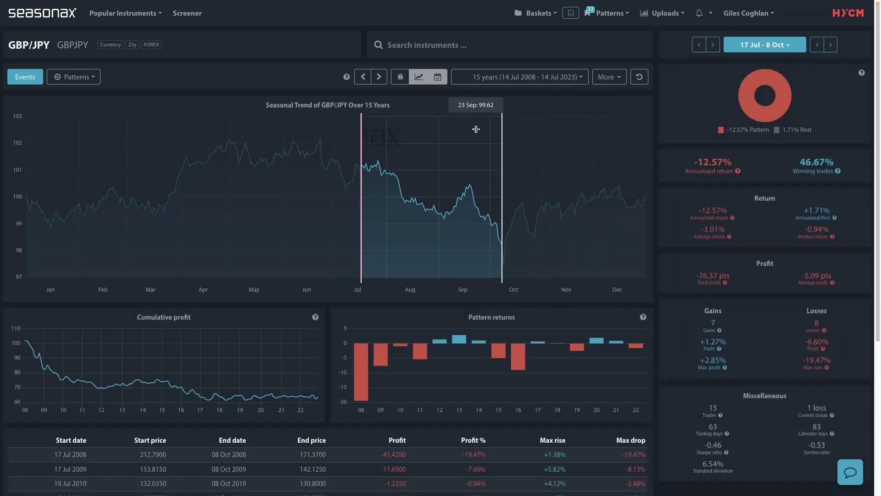
click(388, 126)
drag(360, 125, 440, 145)
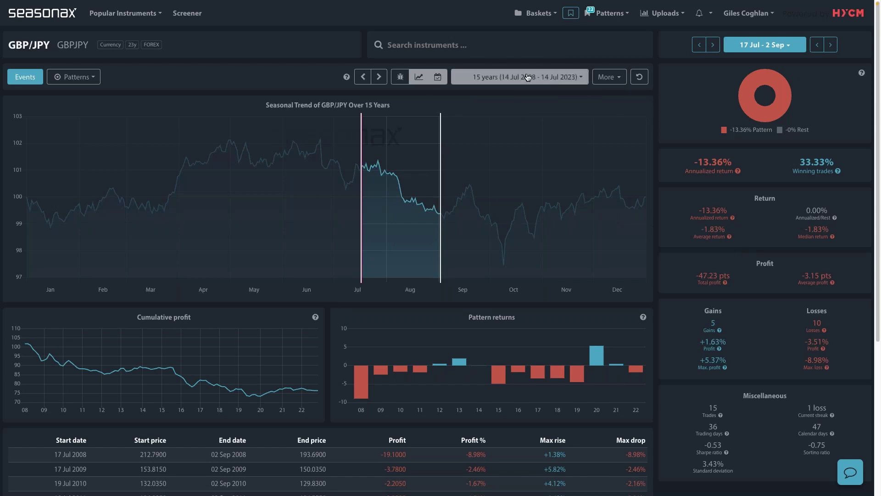
click(528, 77)
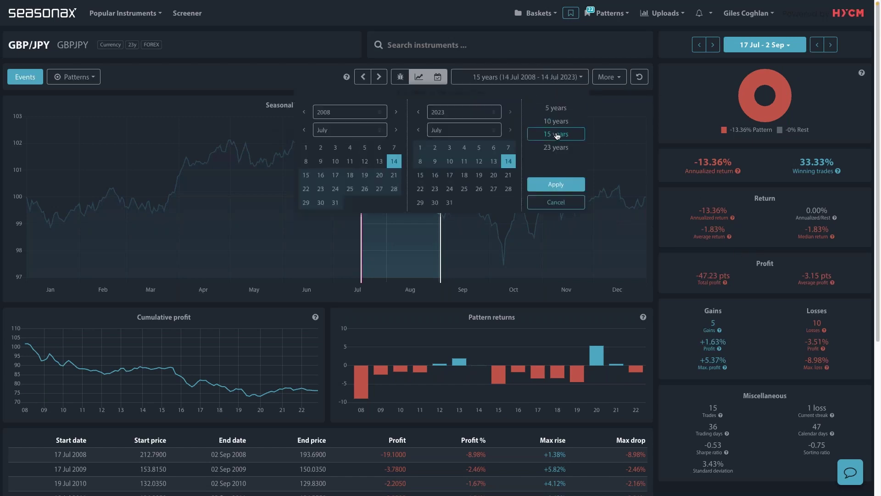
click(560, 136)
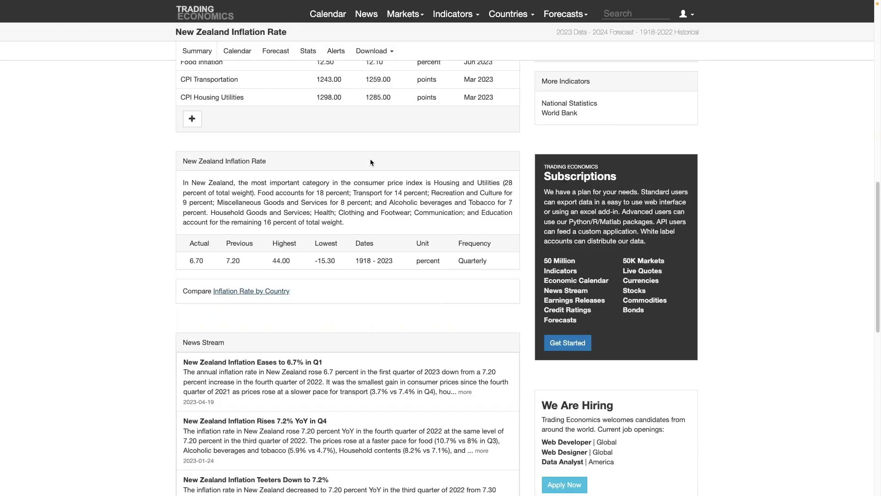
Step: Scroll the Economic Data Tracker to the Fri 21st Jul rows with the Japanese inflation releases
scroll(371, 164, up, 10)
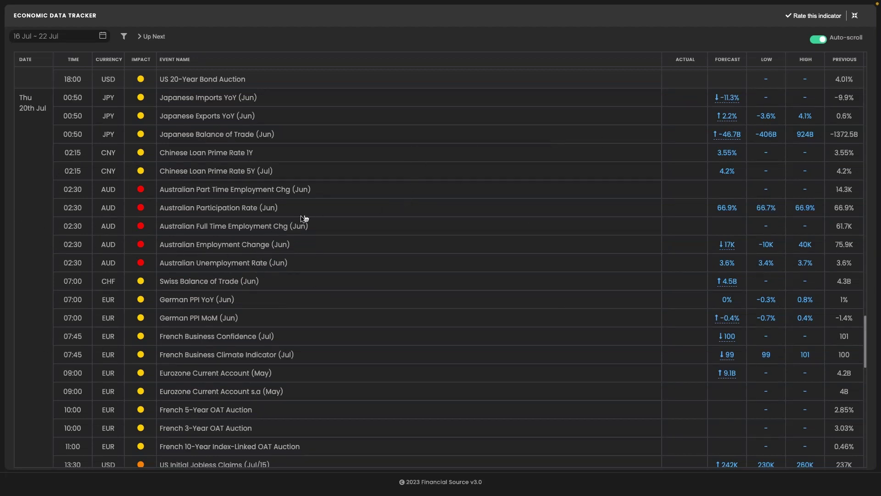
scroll(304, 220, down, 6)
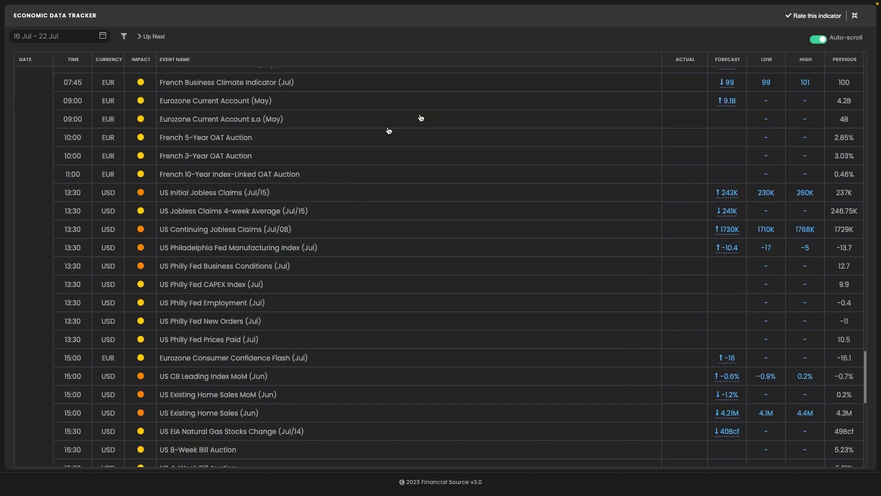
scroll(190, 222, up, 3)
scroll(228, 265, down, 3)
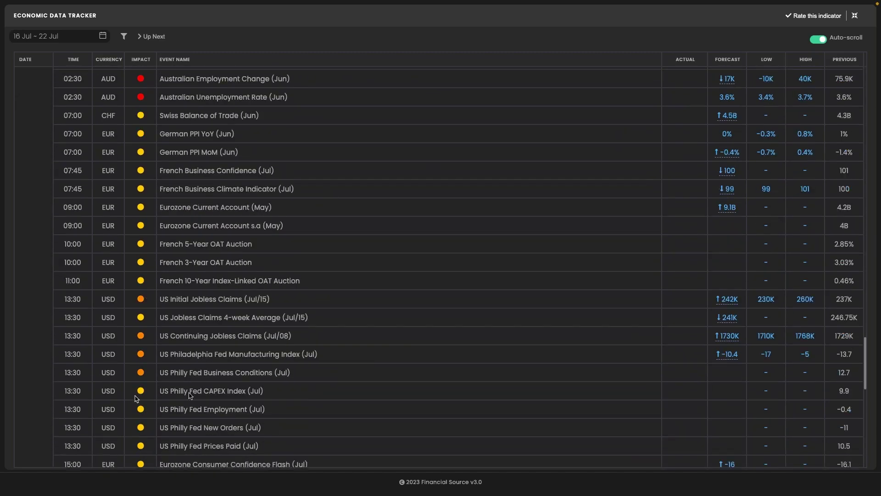
scroll(247, 321, down, 1)
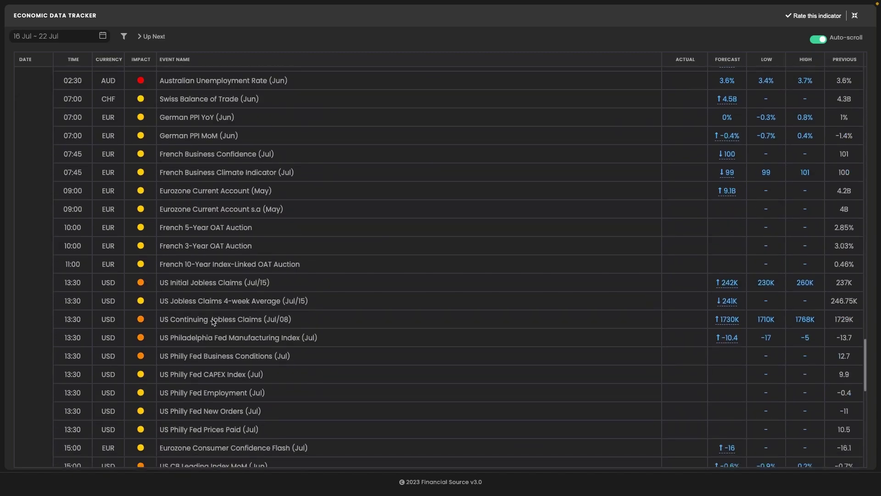
scroll(250, 257, up, 5)
scroll(267, 151, up, 1)
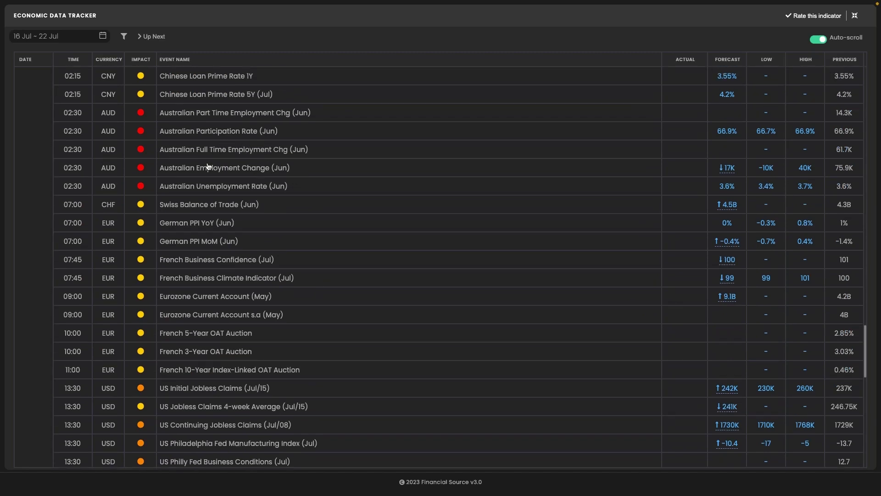
scroll(209, 168, down, 5)
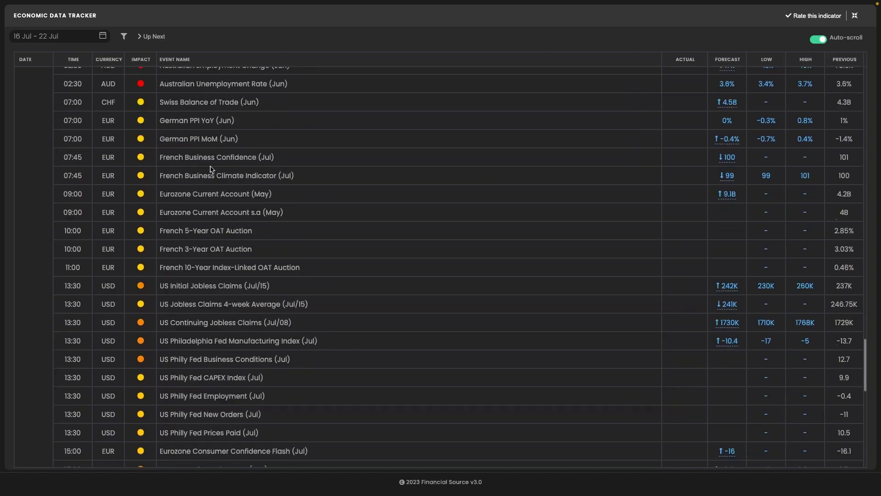
scroll(211, 169, up, 2)
scroll(211, 169, up, 20)
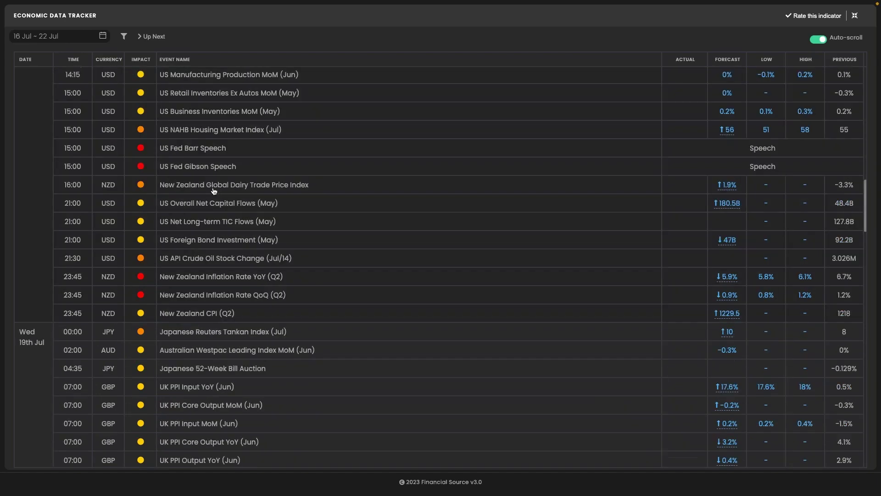
scroll(292, 297, down, 4)
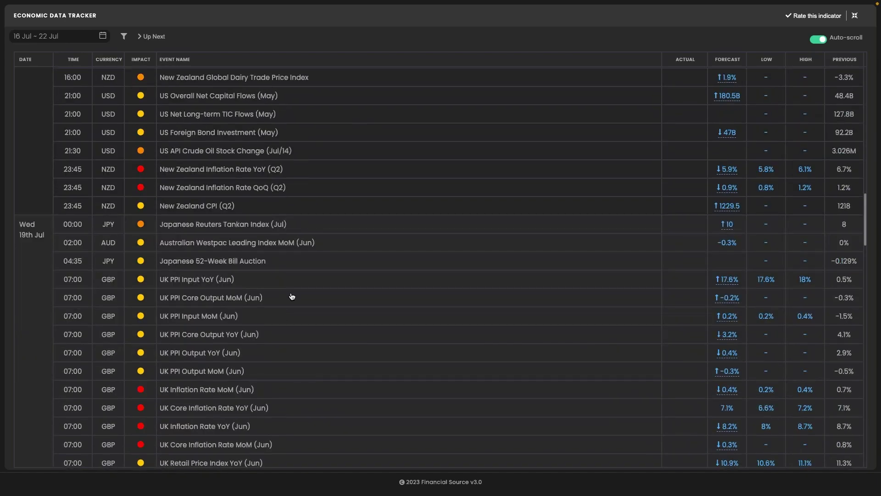
scroll(291, 297, up, 10)
scroll(194, 215, down, 20)
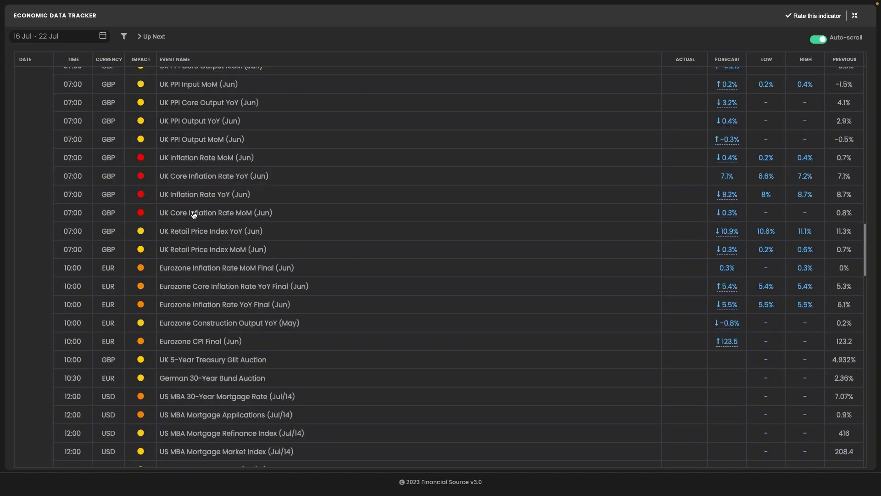
scroll(193, 215, down, 20)
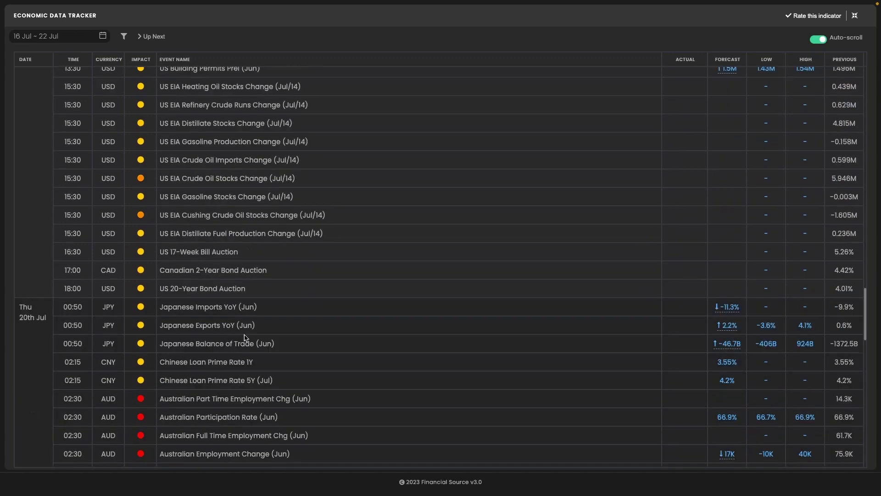
scroll(243, 349, down, 20)
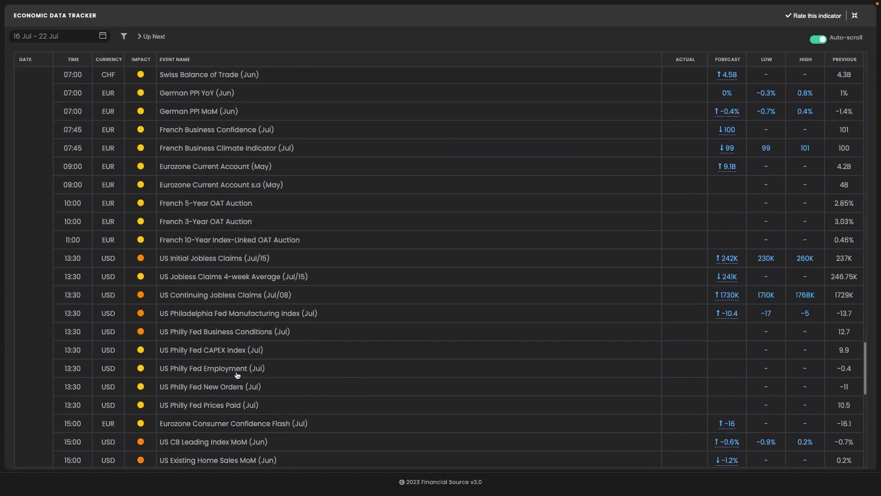
scroll(217, 302, up, 20)
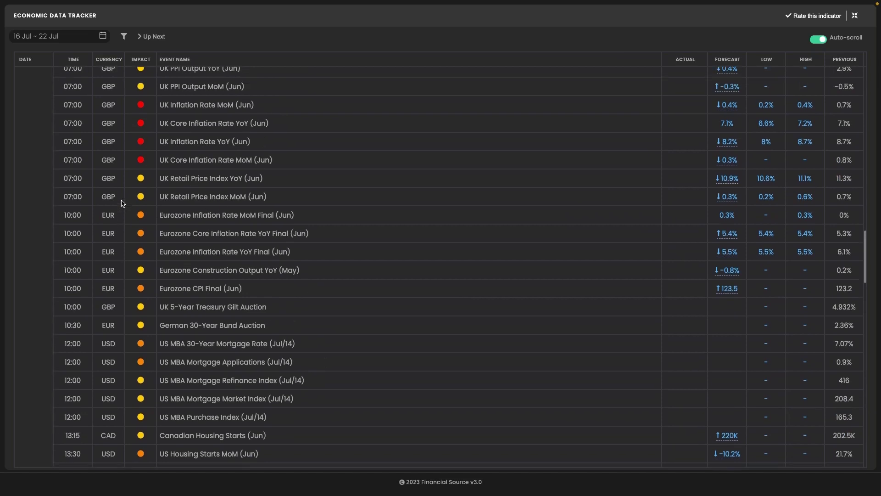
scroll(122, 203, up, 2)
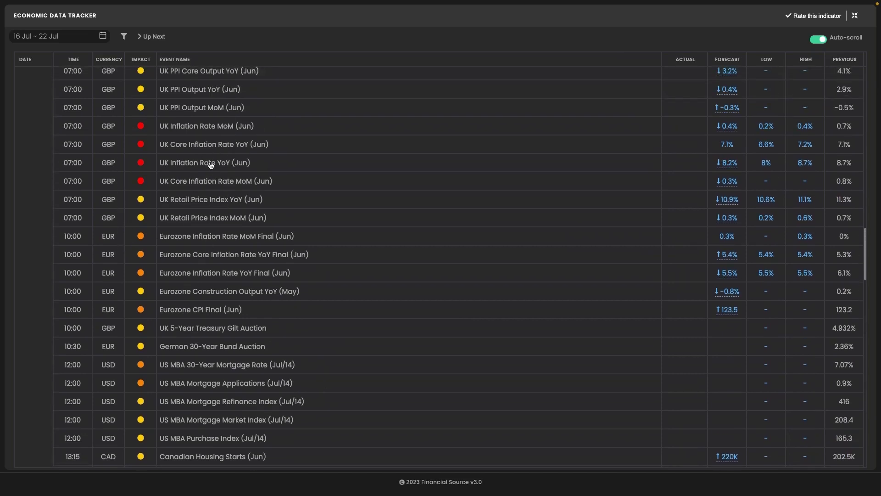
scroll(210, 165, up, 12)
scroll(189, 159, down, 14)
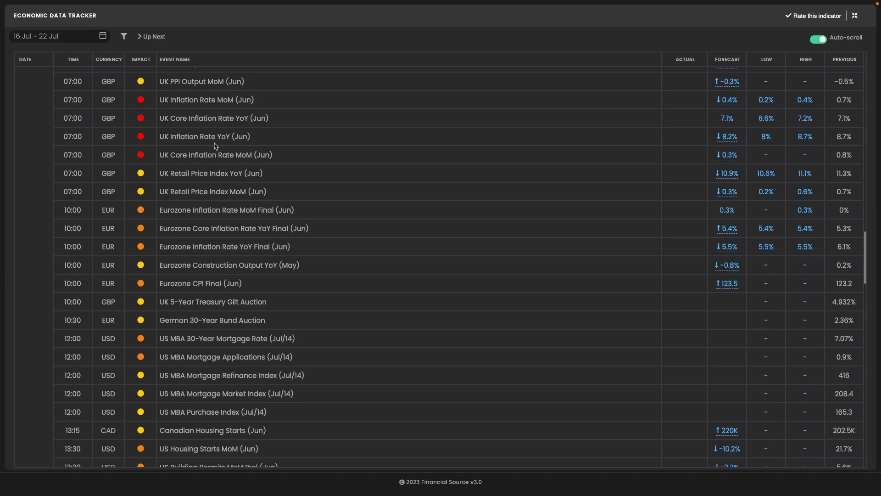
scroll(214, 120, down, 20)
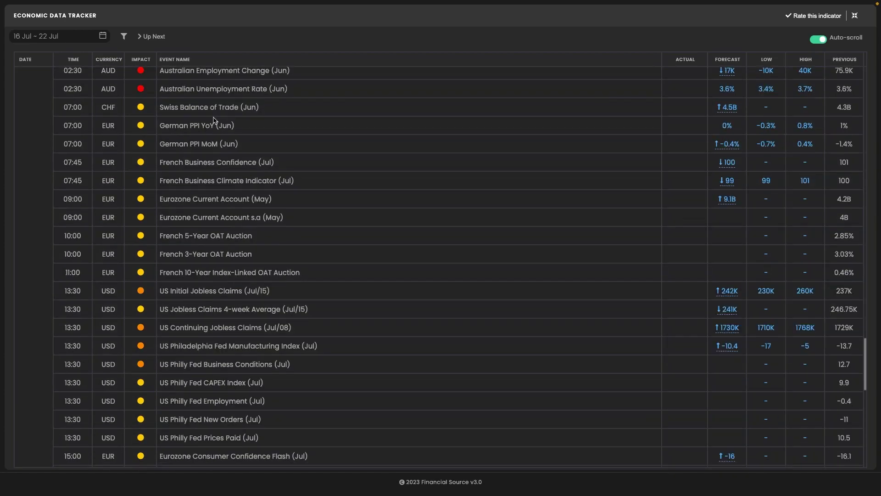
scroll(214, 120, up, 20)
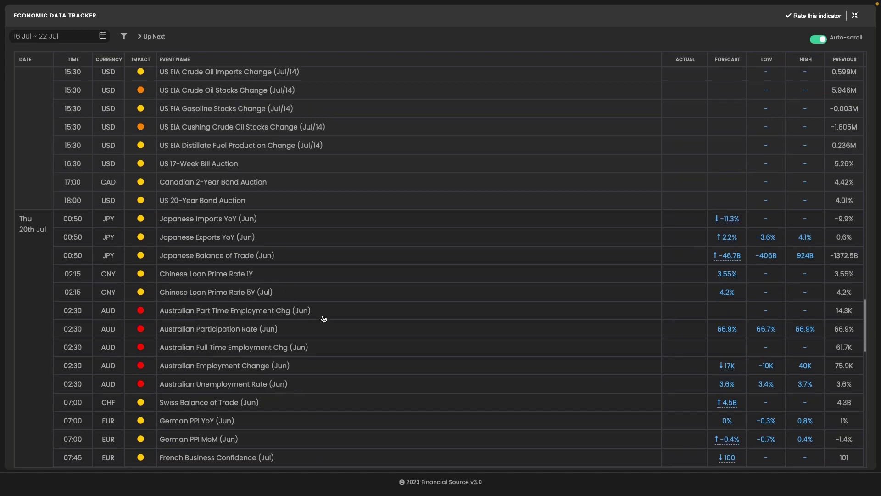
scroll(322, 317, down, 20)
scroll(324, 318, down, 11)
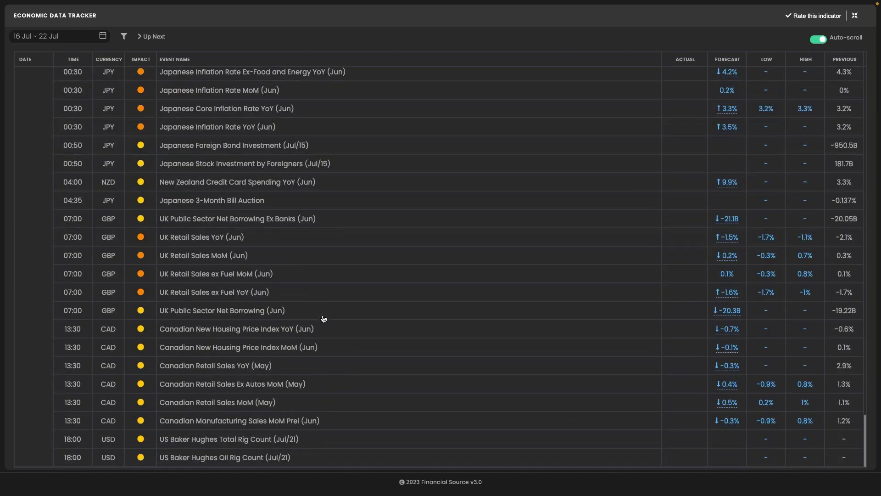
scroll(387, 279, up, 10)
scroll(387, 280, down, 5)
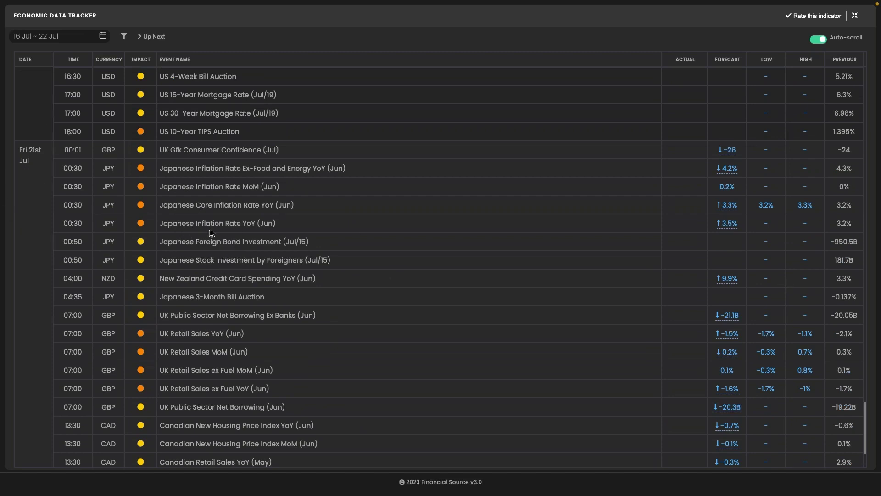
mouse_move(733, 209)
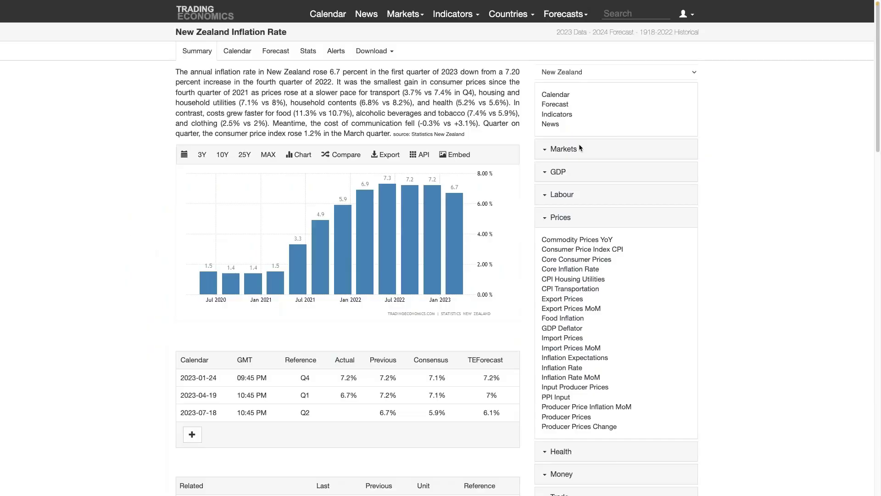
Step: From the New Zealand Inflation Rate page, open the 'Inflation Rate by Country' comparison
scroll(449, 298, down, 7)
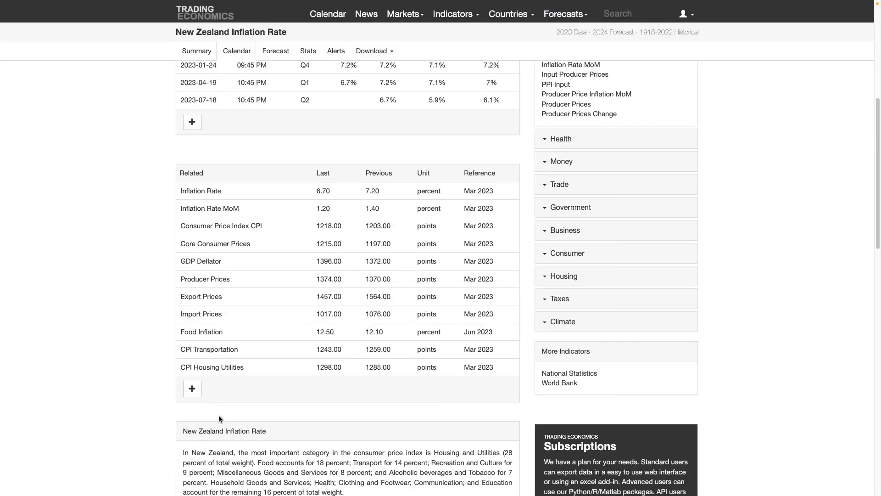
scroll(225, 426, down, 2)
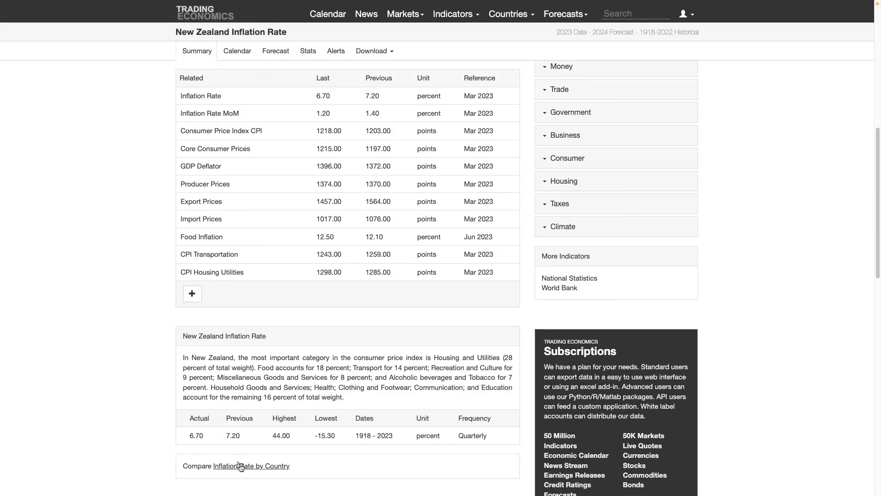
click(240, 466)
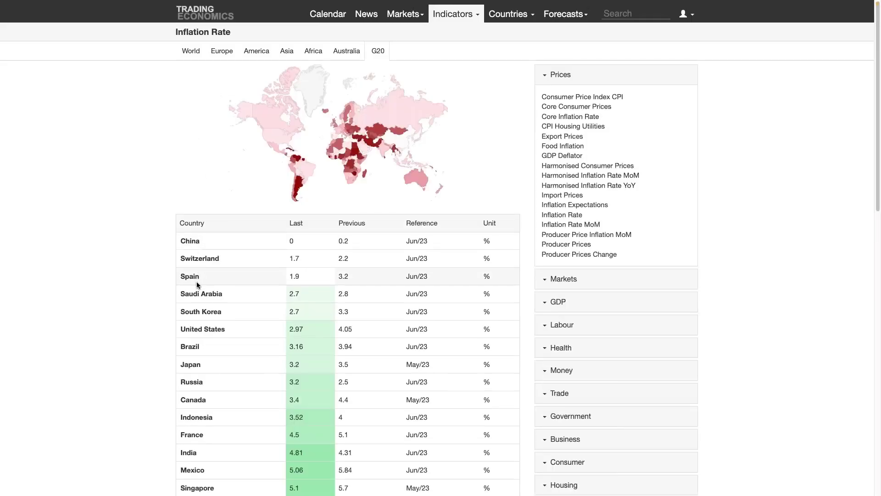
Step: Open Japan's Inflation Rate page, then go to Core Inflation Rate from its Related table
click(190, 366)
scroll(413, 294, down, 1)
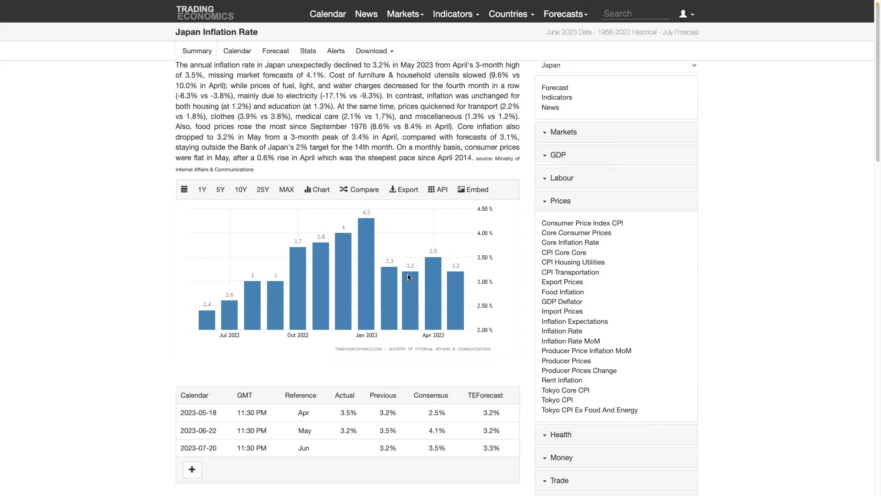
scroll(422, 214, down, 5)
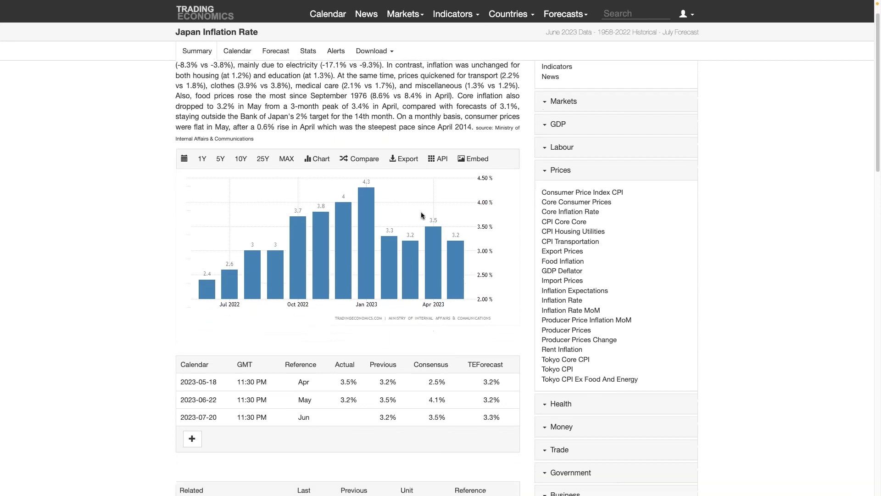
scroll(398, 238, up, 6)
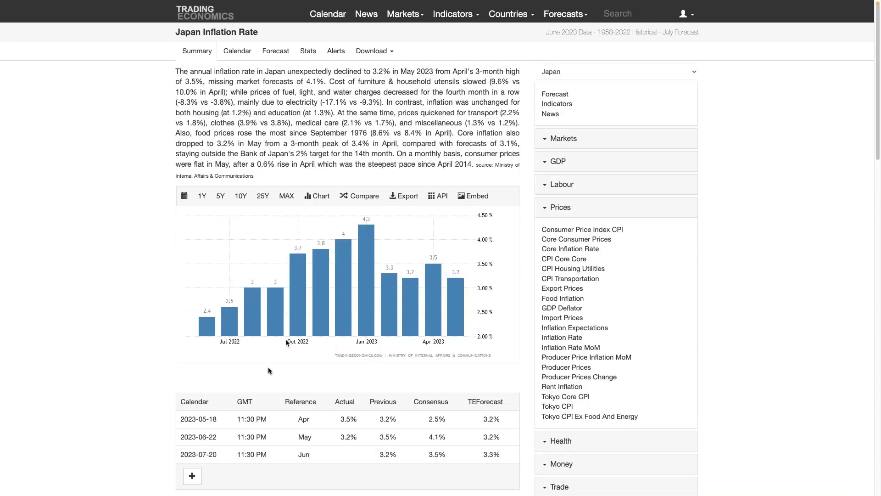
scroll(338, 254, down, 9)
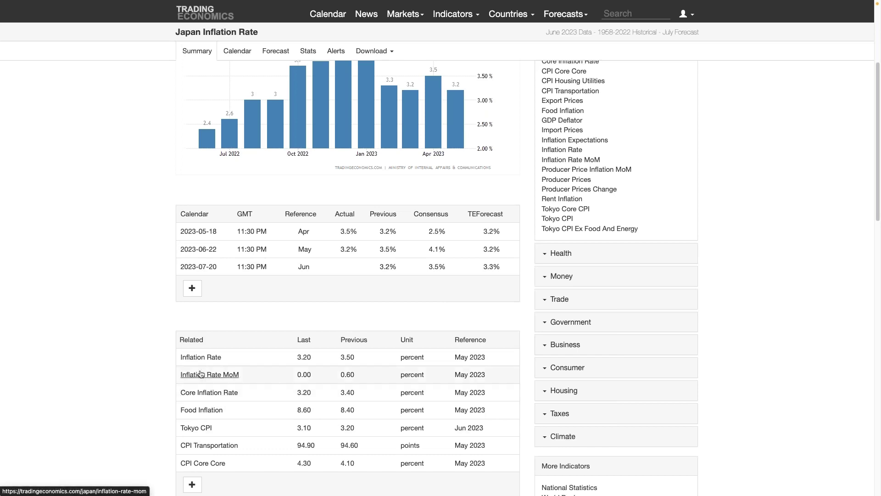
scroll(216, 393, up, 5)
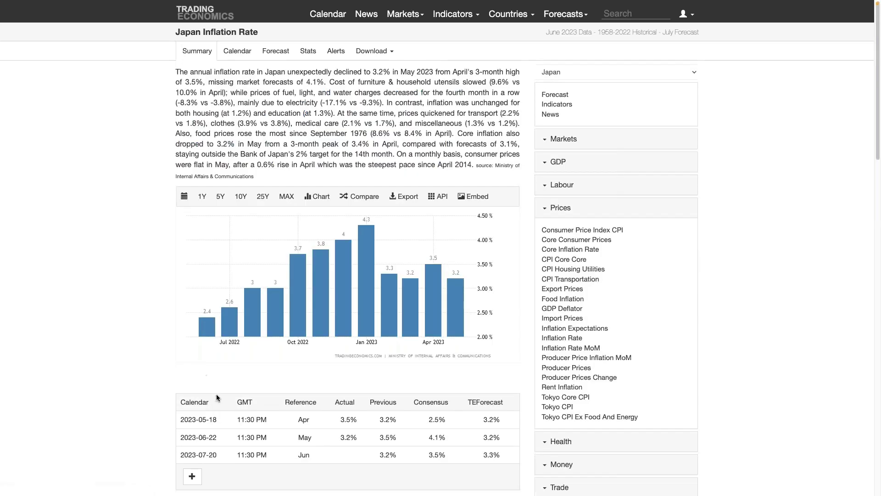
scroll(216, 394, down, 8)
scroll(216, 394, down, 3)
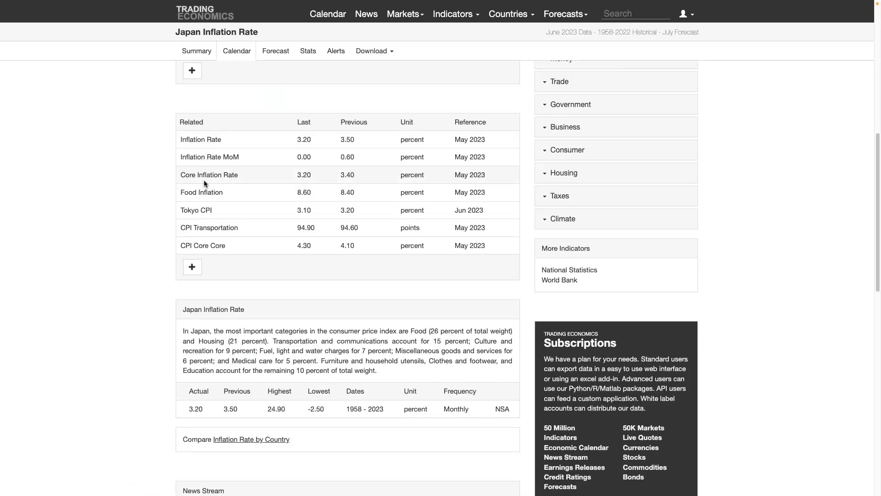
click(207, 178)
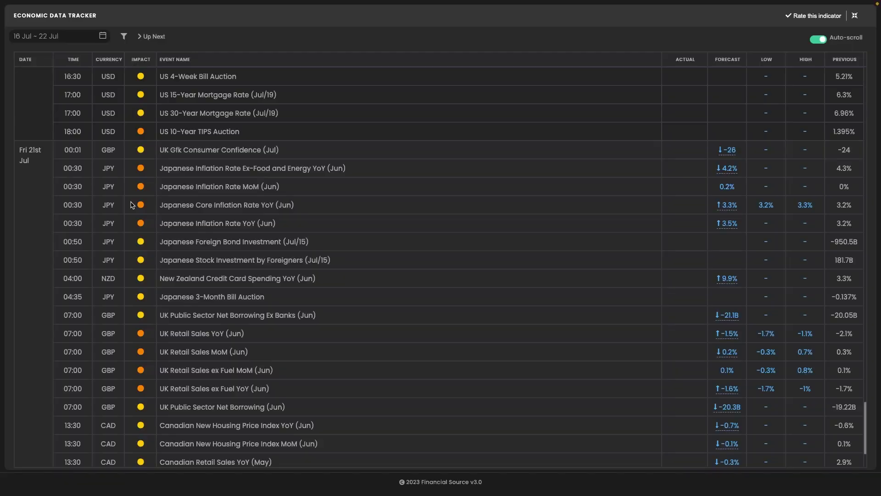
scroll(249, 316, down, 3)
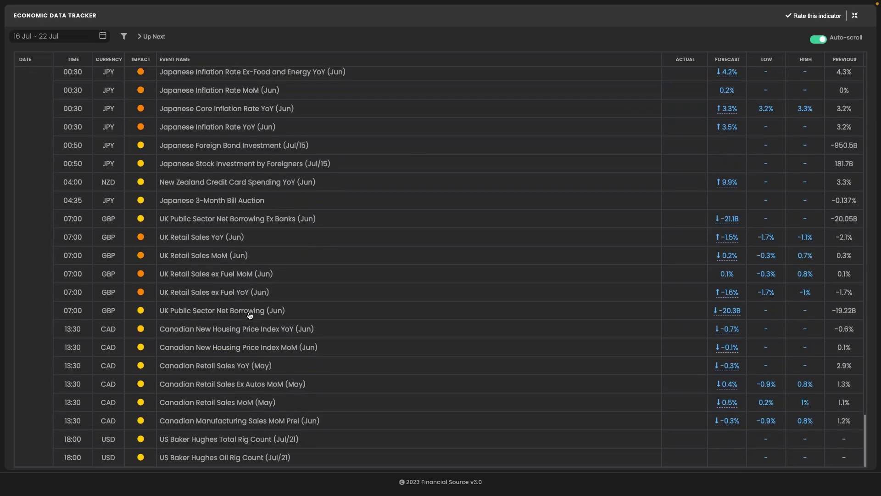
scroll(249, 315, up, 20)
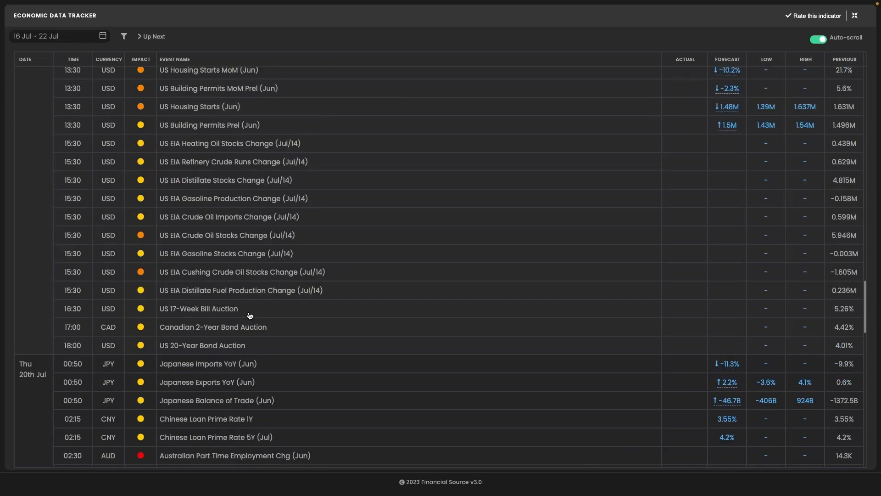
scroll(250, 316, up, 8)
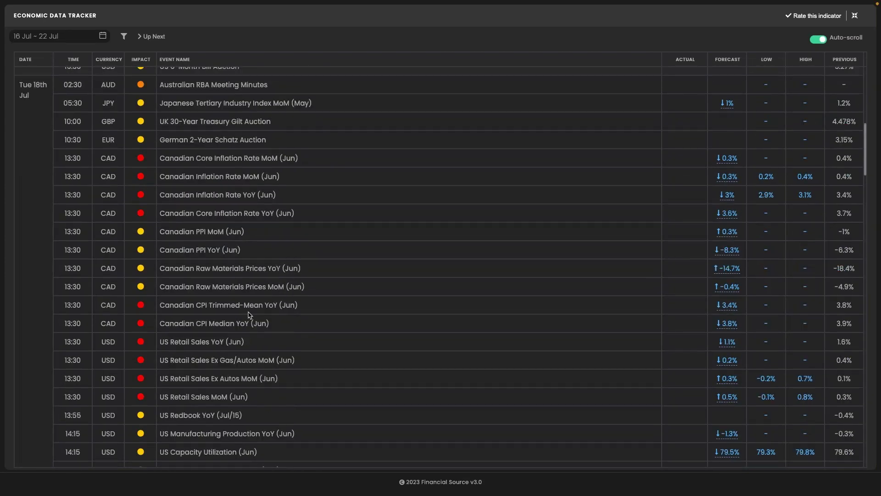
scroll(249, 315, up, 10)
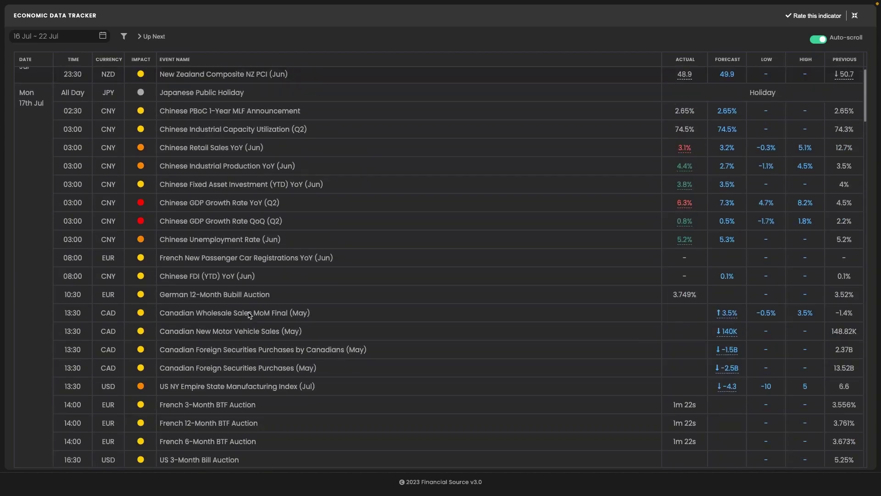
scroll(239, 257, up, 2)
scroll(239, 252, down, 12)
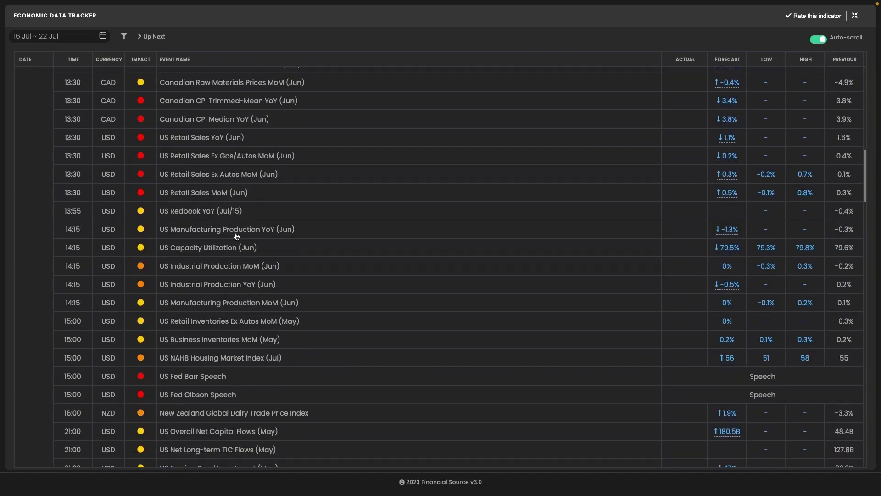
scroll(236, 236, down, 15)
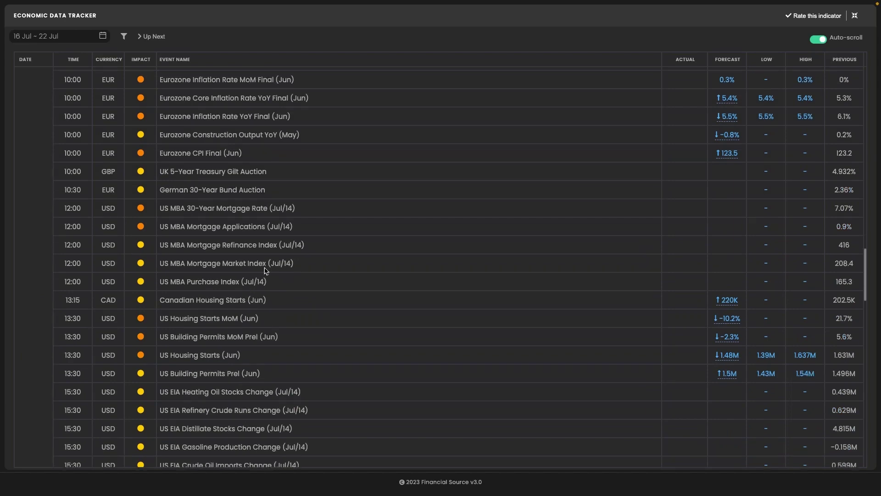
scroll(265, 271, down, 8)
scroll(265, 271, down, 20)
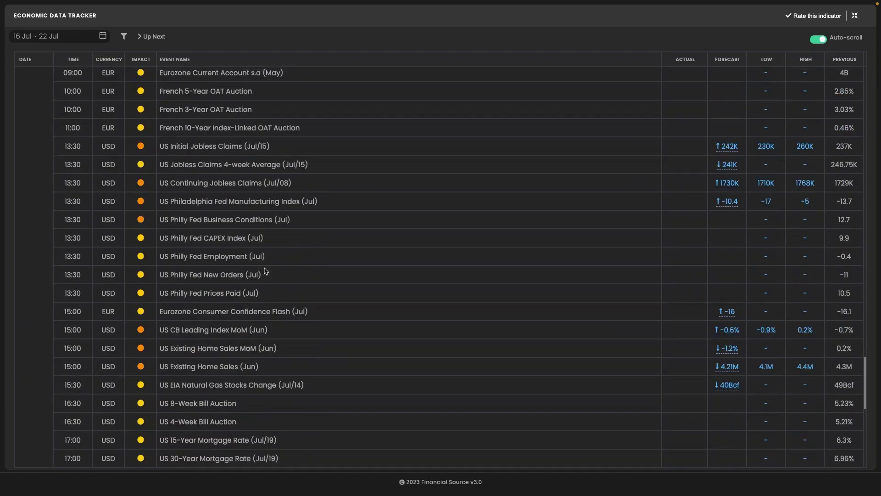
scroll(265, 271, down, 5)
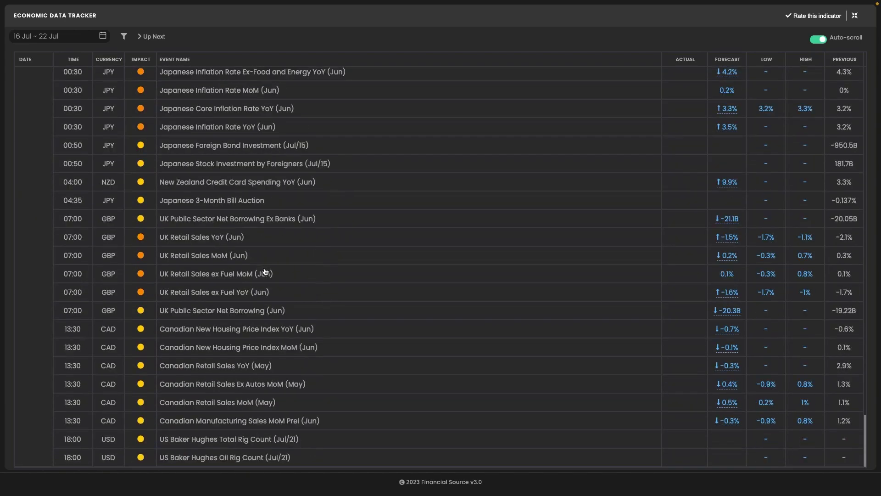
scroll(367, 222, up, 20)
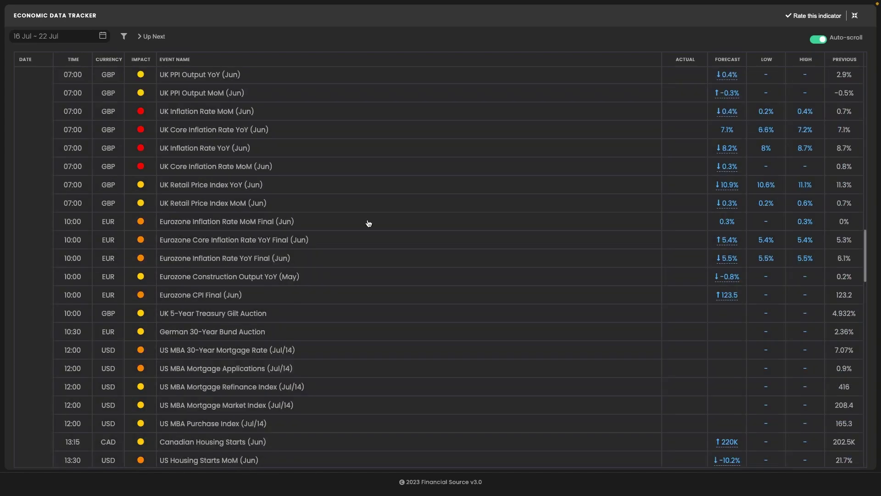
scroll(368, 224, up, 10)
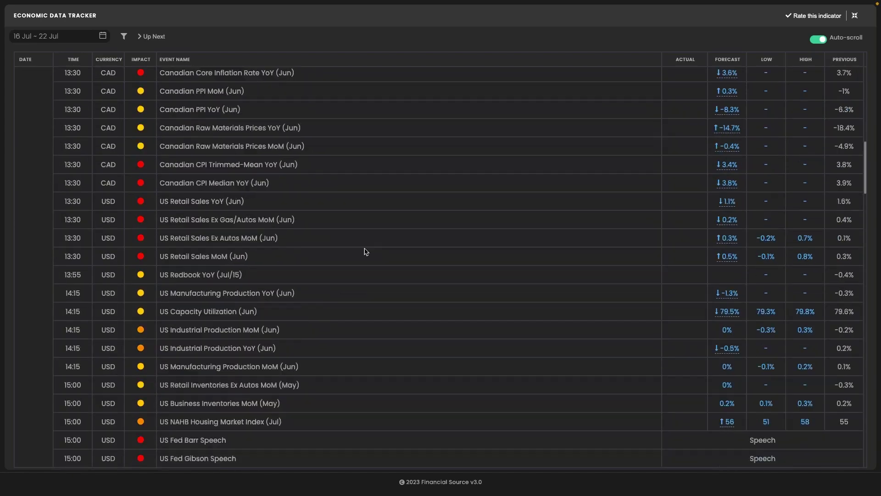
scroll(399, 341, up, 15)
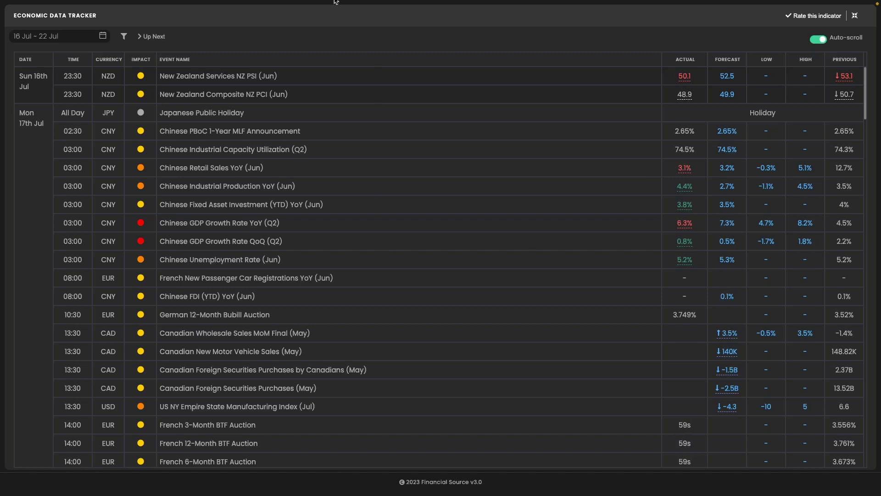
key(ctrl+Up)
click(438, 32)
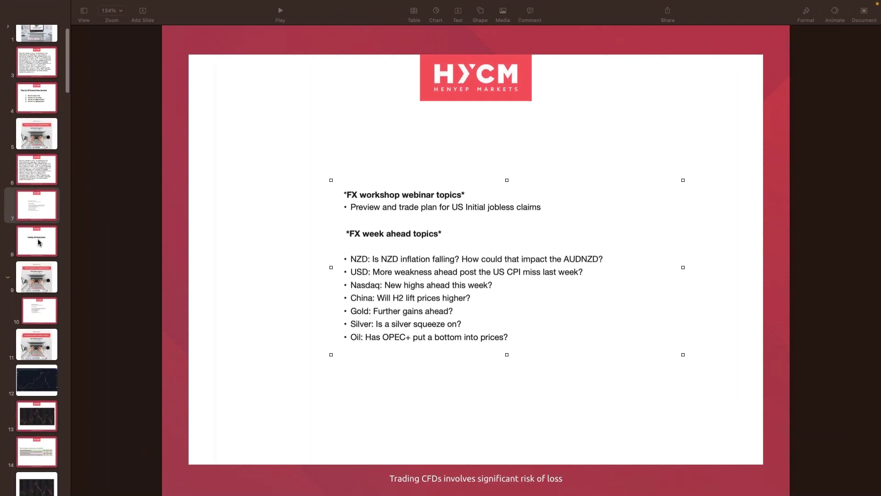
Step: Preview slides 9, 5 and 11, then play the slideshow from slide 1, the HYCM workshop
click(38, 263)
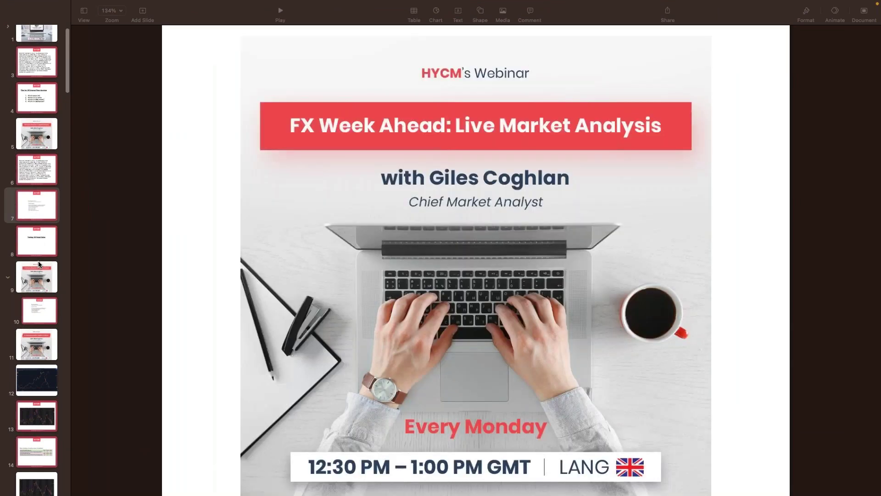
click(42, 139)
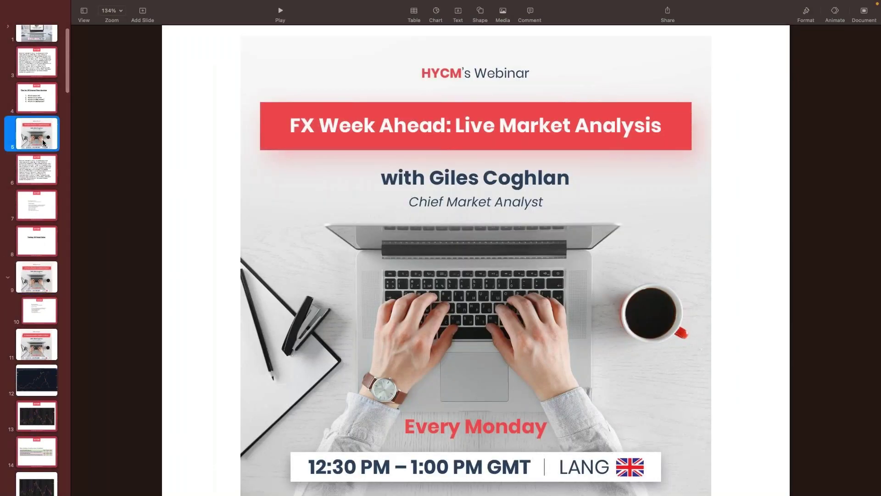
click(37, 352)
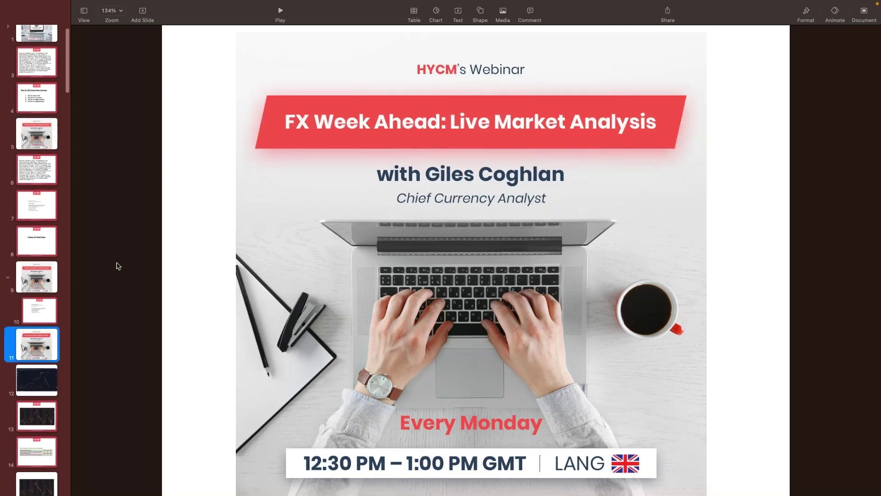
scroll(118, 265, up, 1)
scroll(45, 220, up, 1)
click(37, 42)
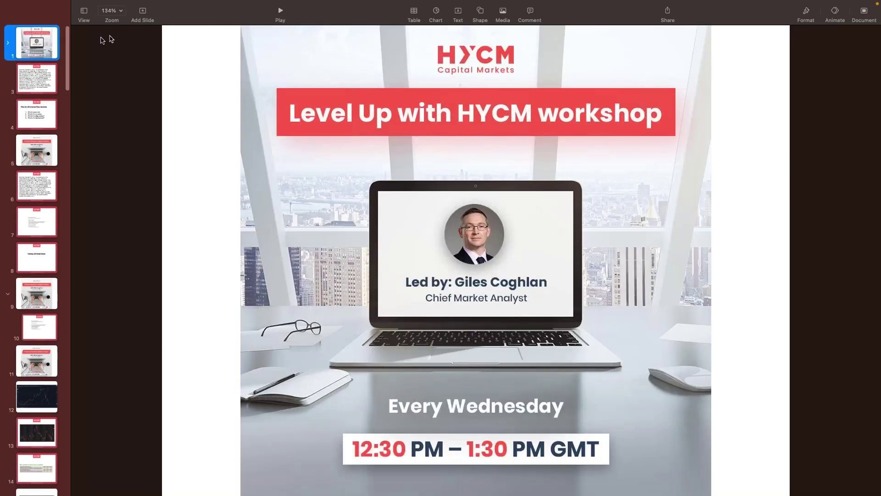
click(289, 13)
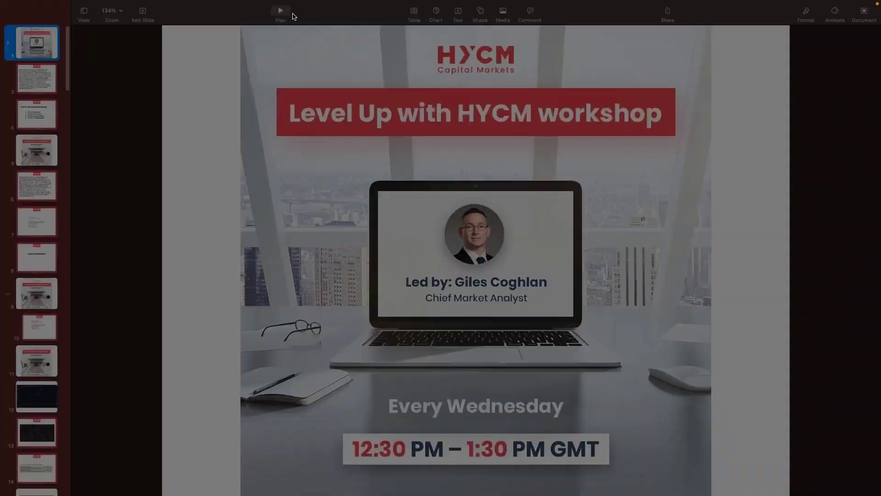